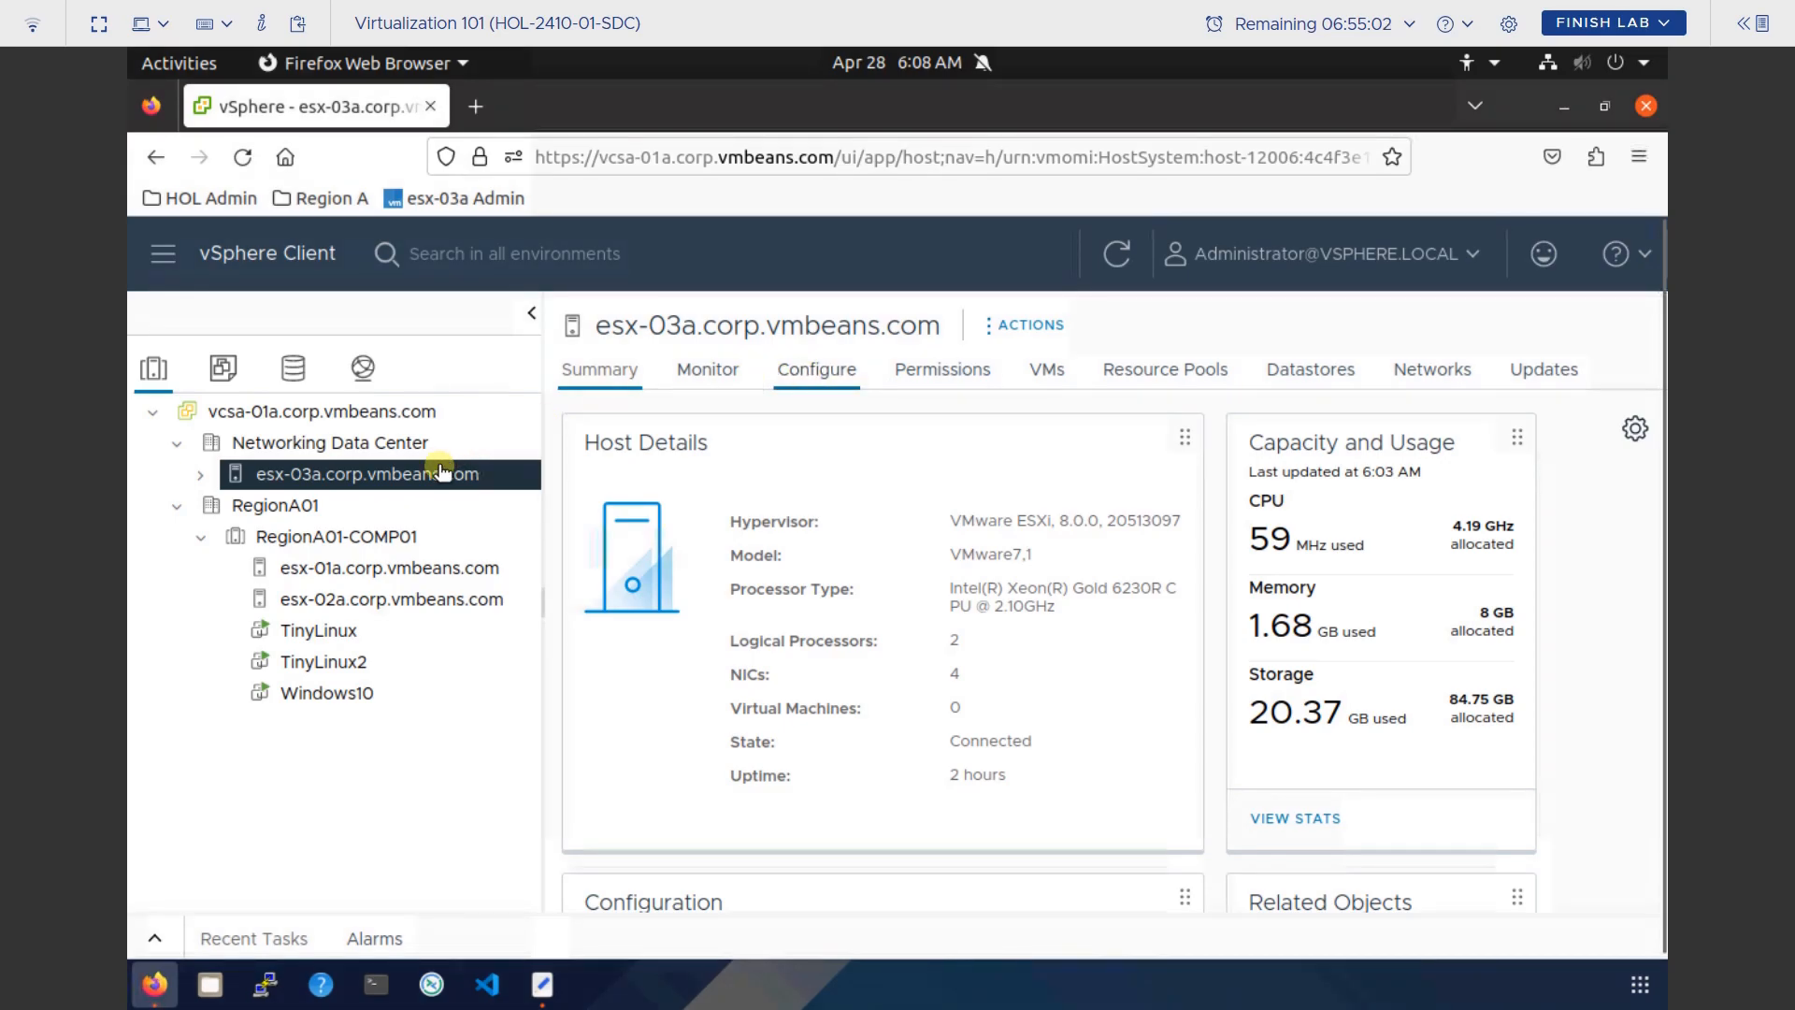
Show esx-03a's Configure > Networking > Virtual switches page with vSwitch0 and its port groups.
{"action": "left_click", "coordinate": [821, 374]}
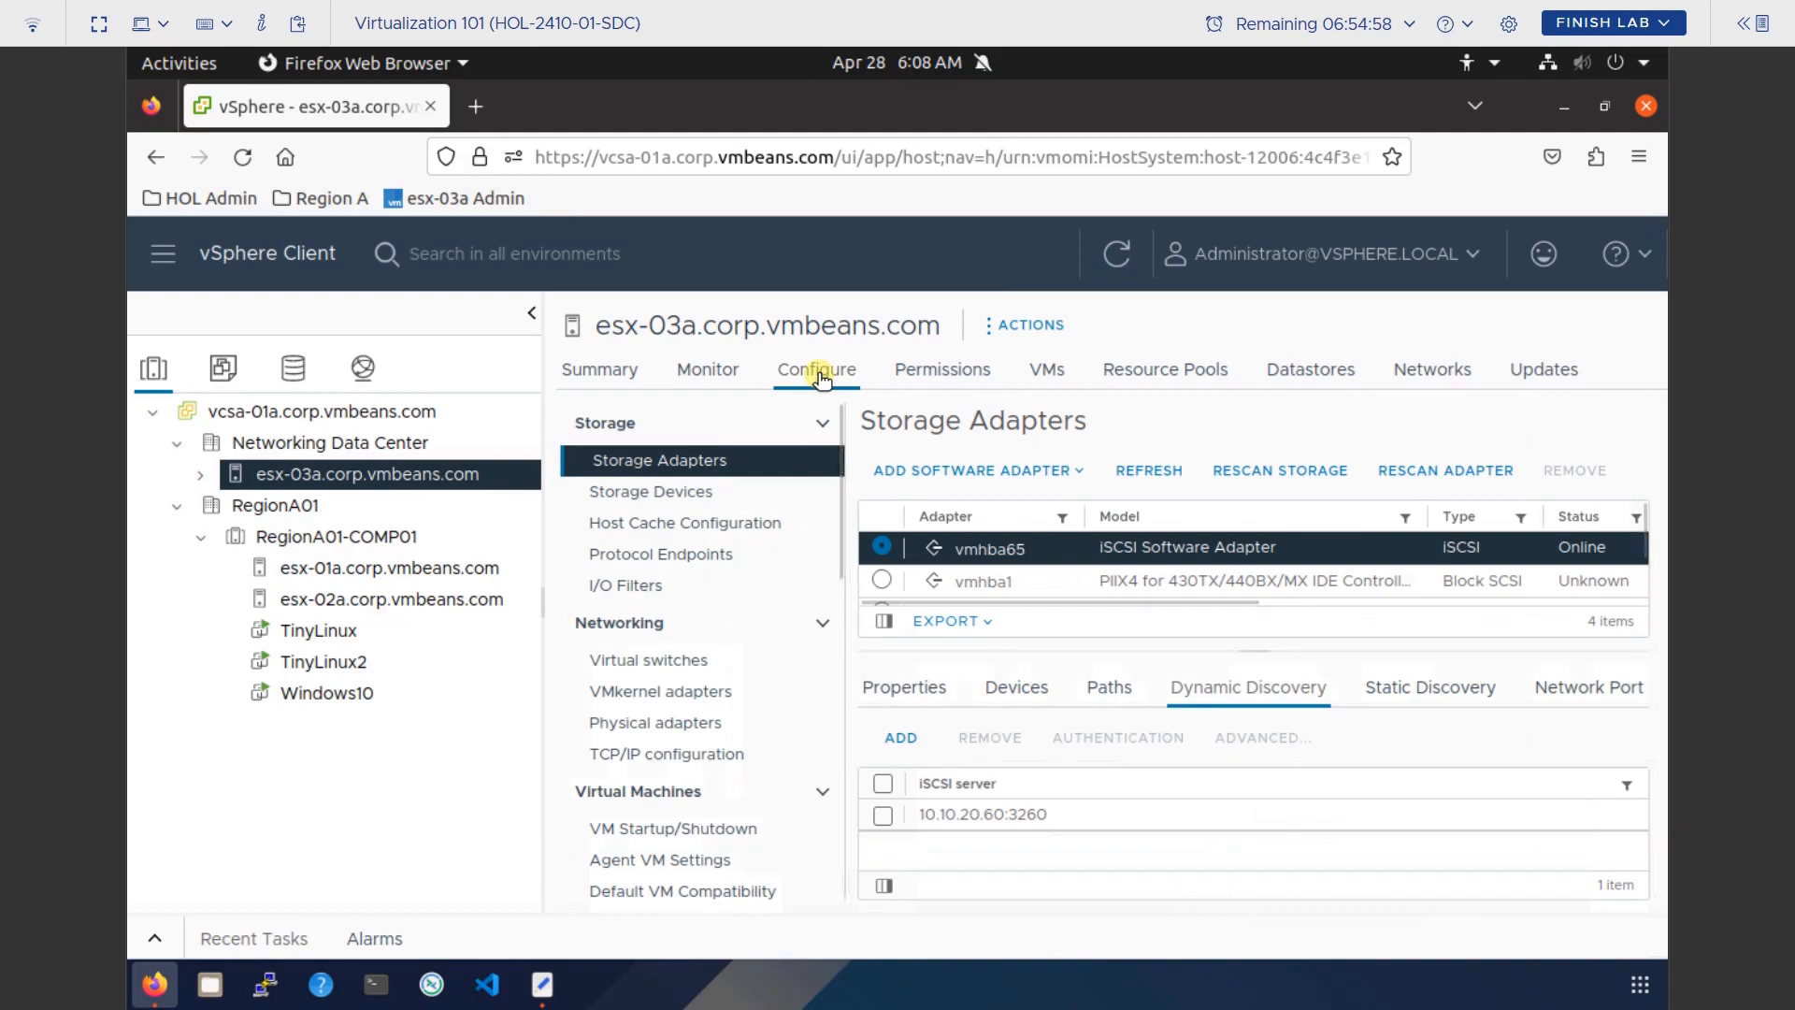
{"action": "left_click", "coordinate": [651, 674]}
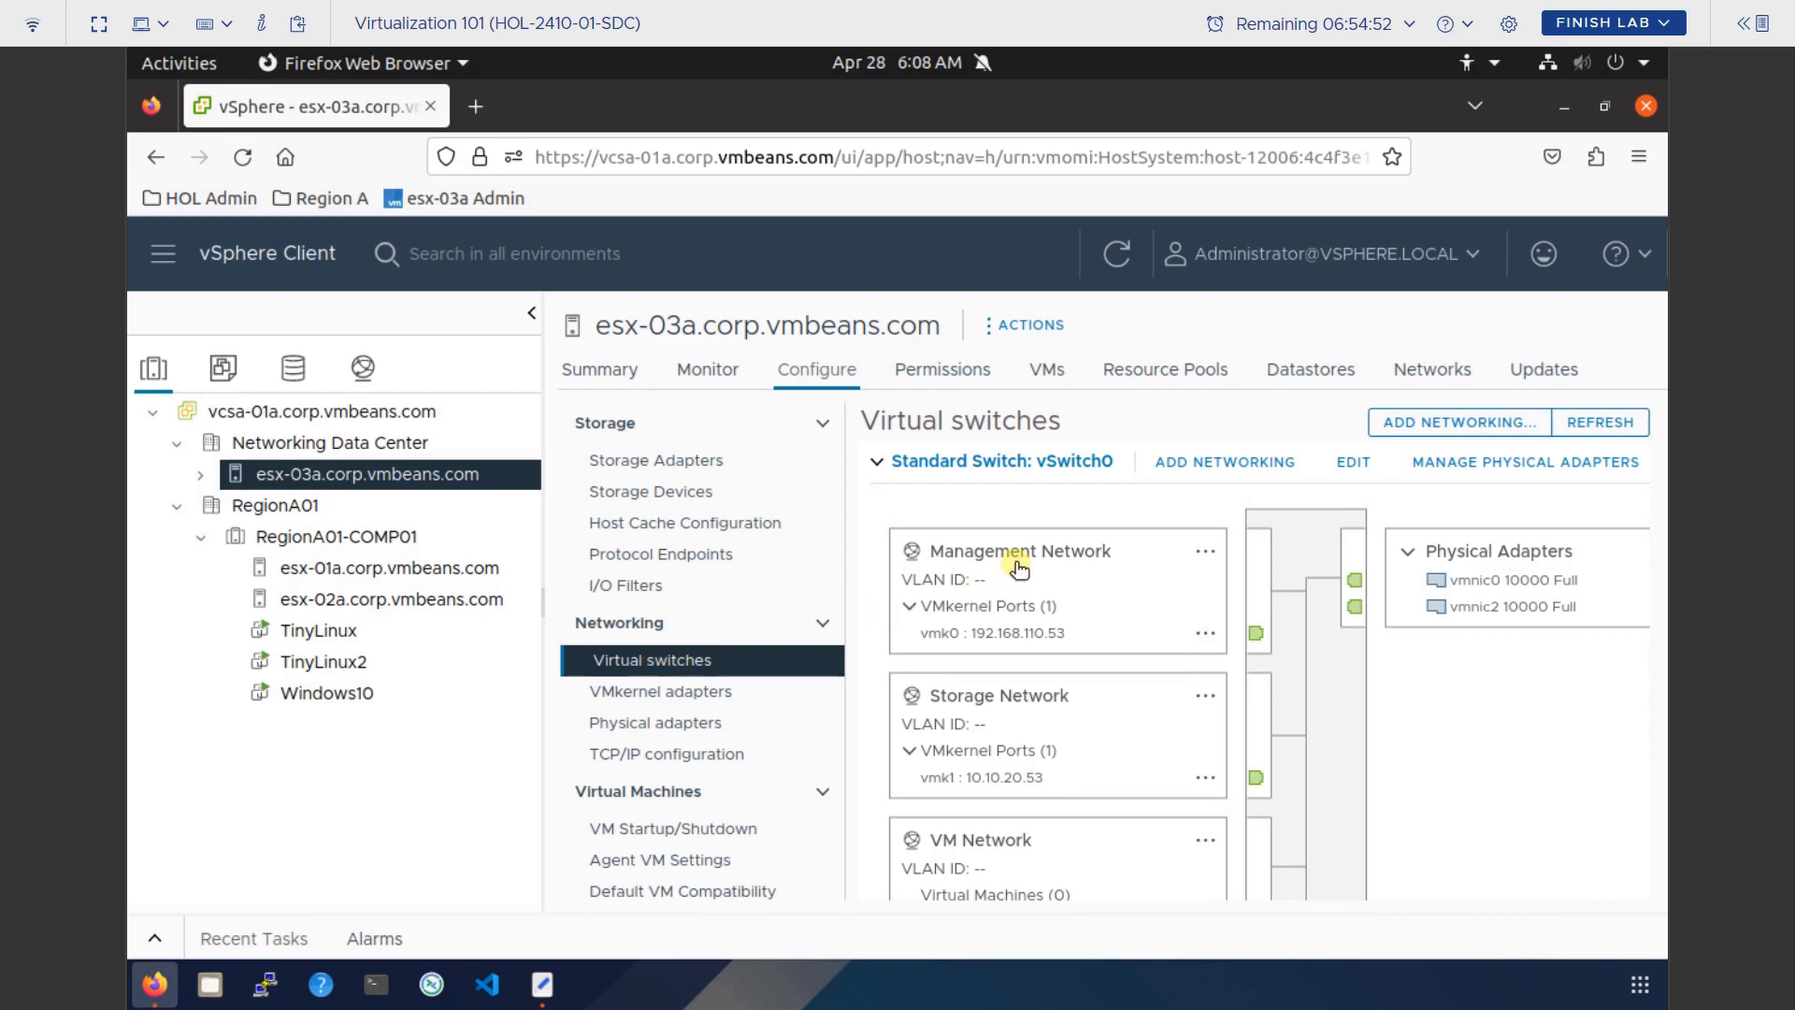
{"action": "left_click", "coordinate": [1057, 482]}
Inspect vmk0's Edit Settings without saving changes, then bring up the host IP notes.
{"action": "left_click", "coordinate": [1203, 551]}
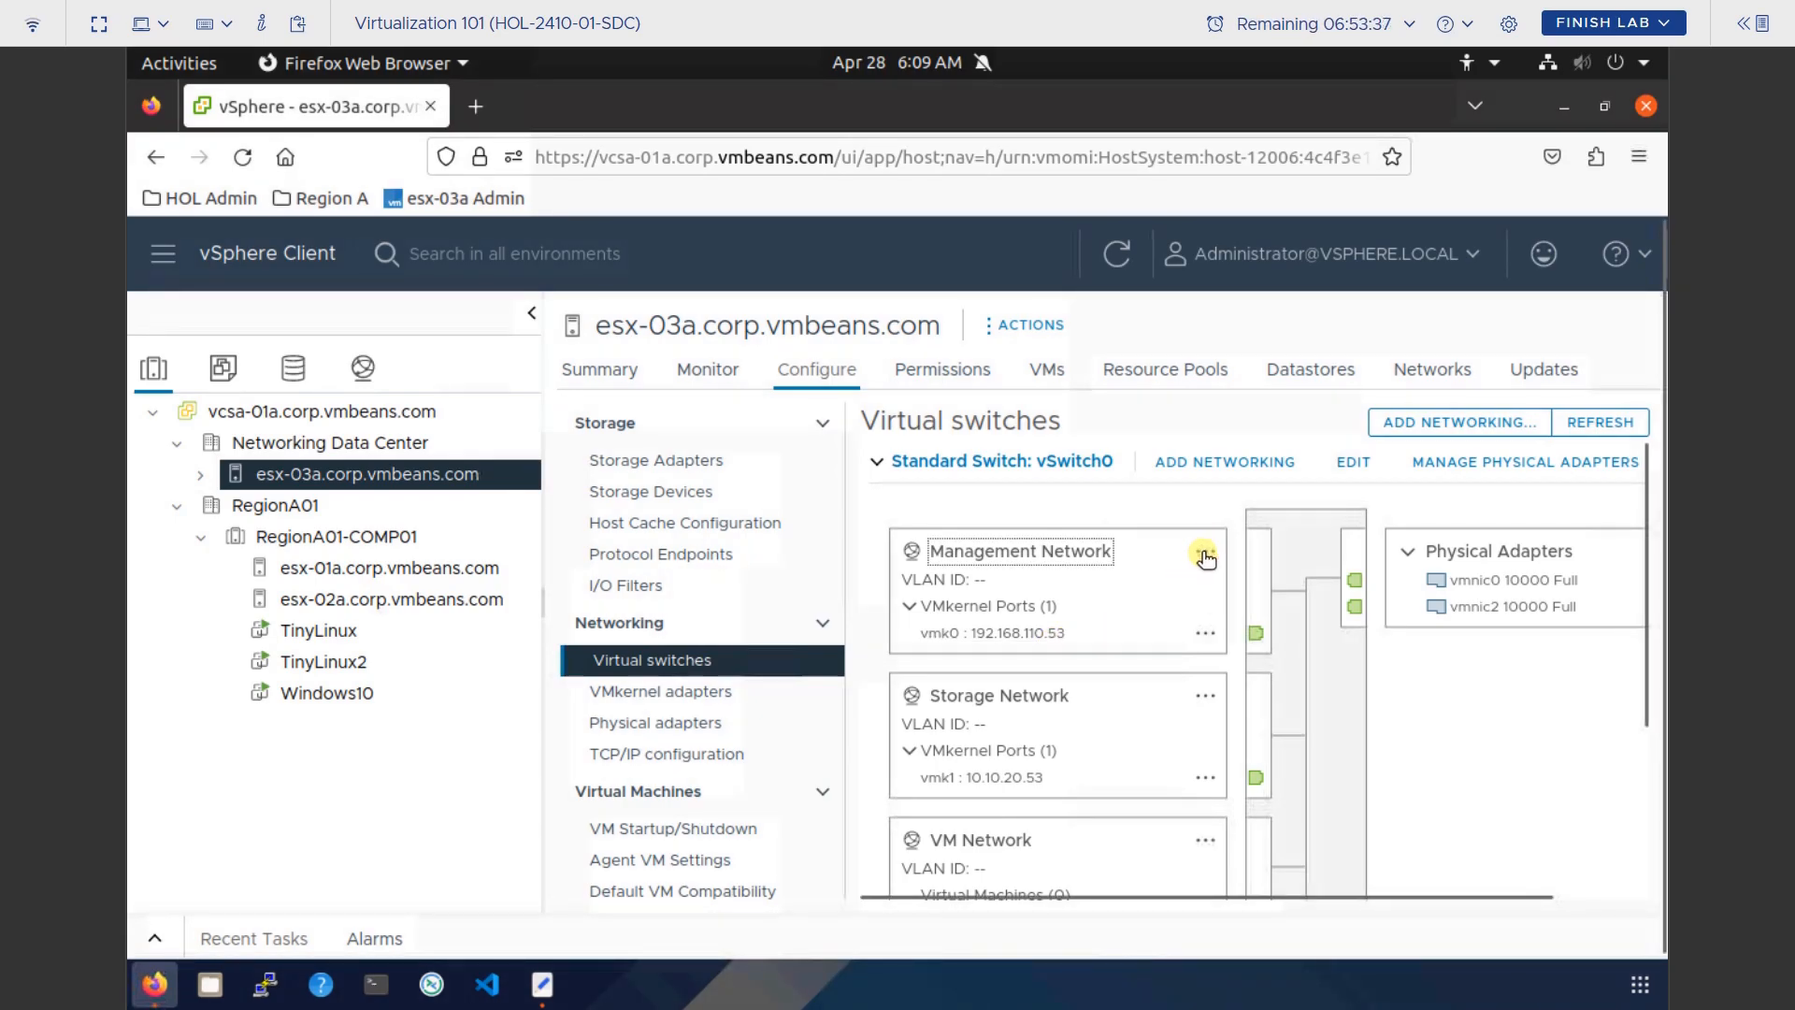
{"action": "left_click", "coordinate": [1245, 621]}
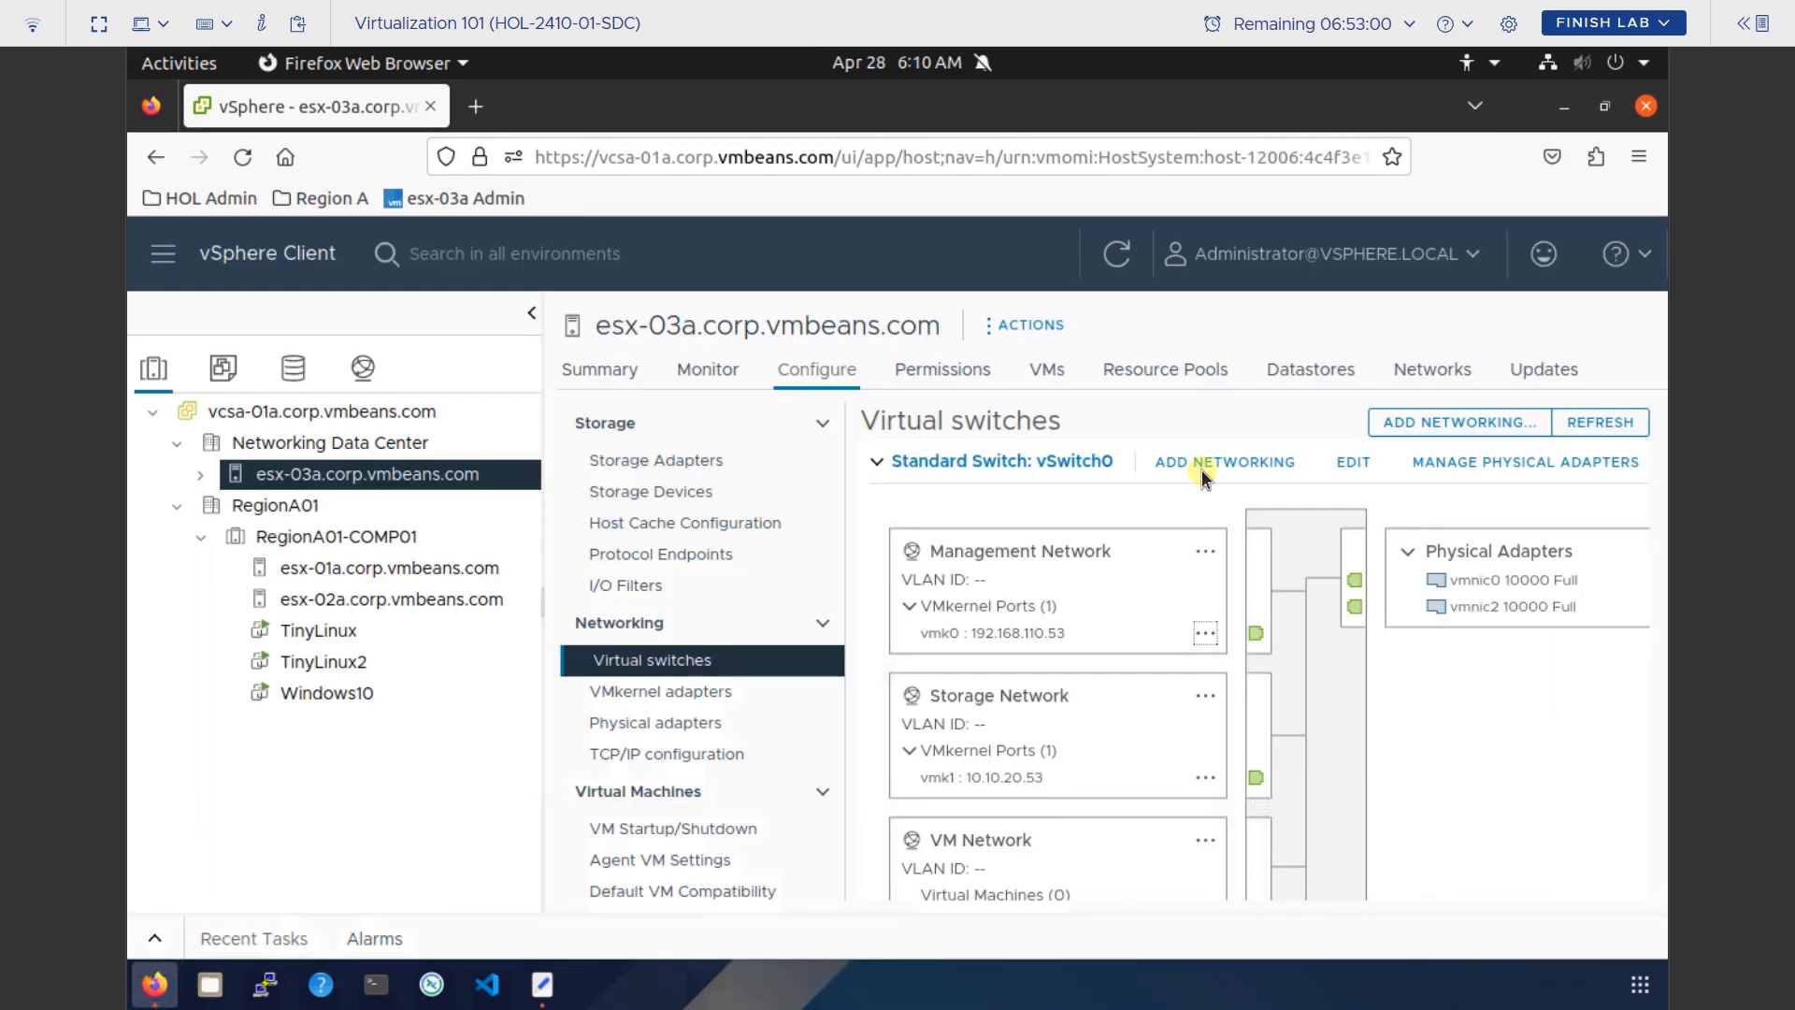
{"action": "left_click", "coordinate": [1205, 633]}
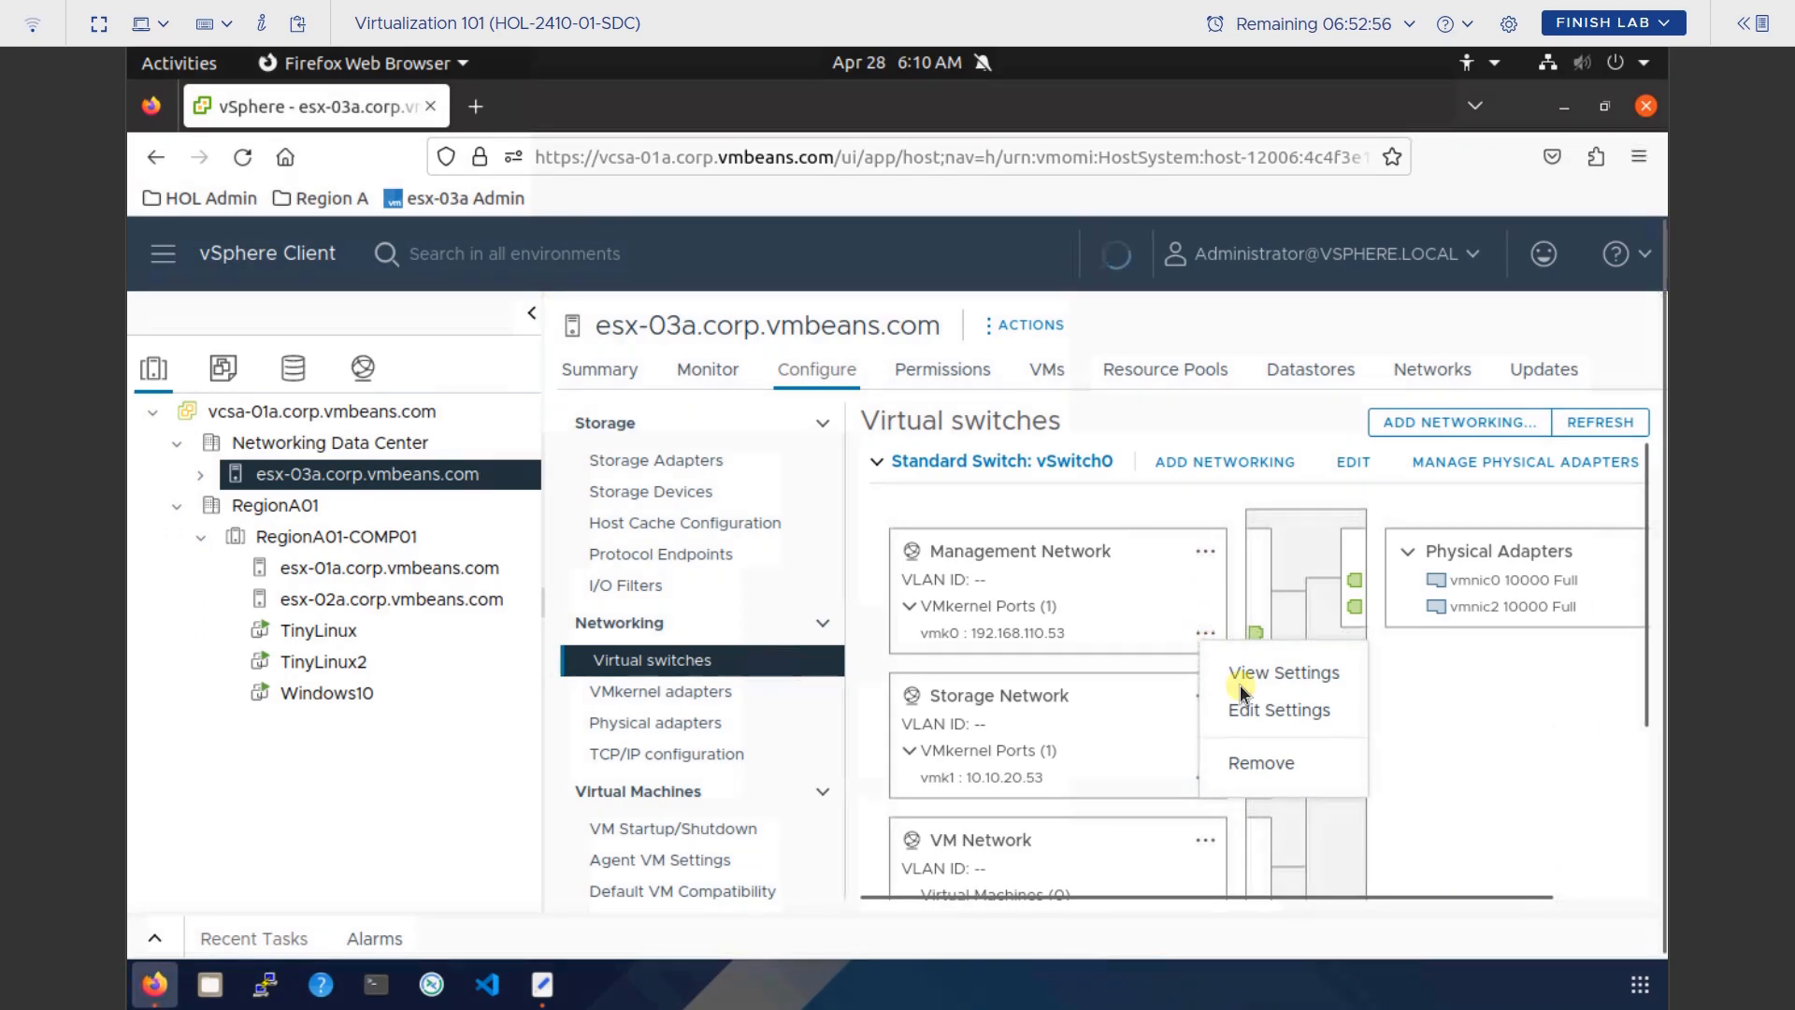
{"action": "left_click", "coordinate": [1257, 711]}
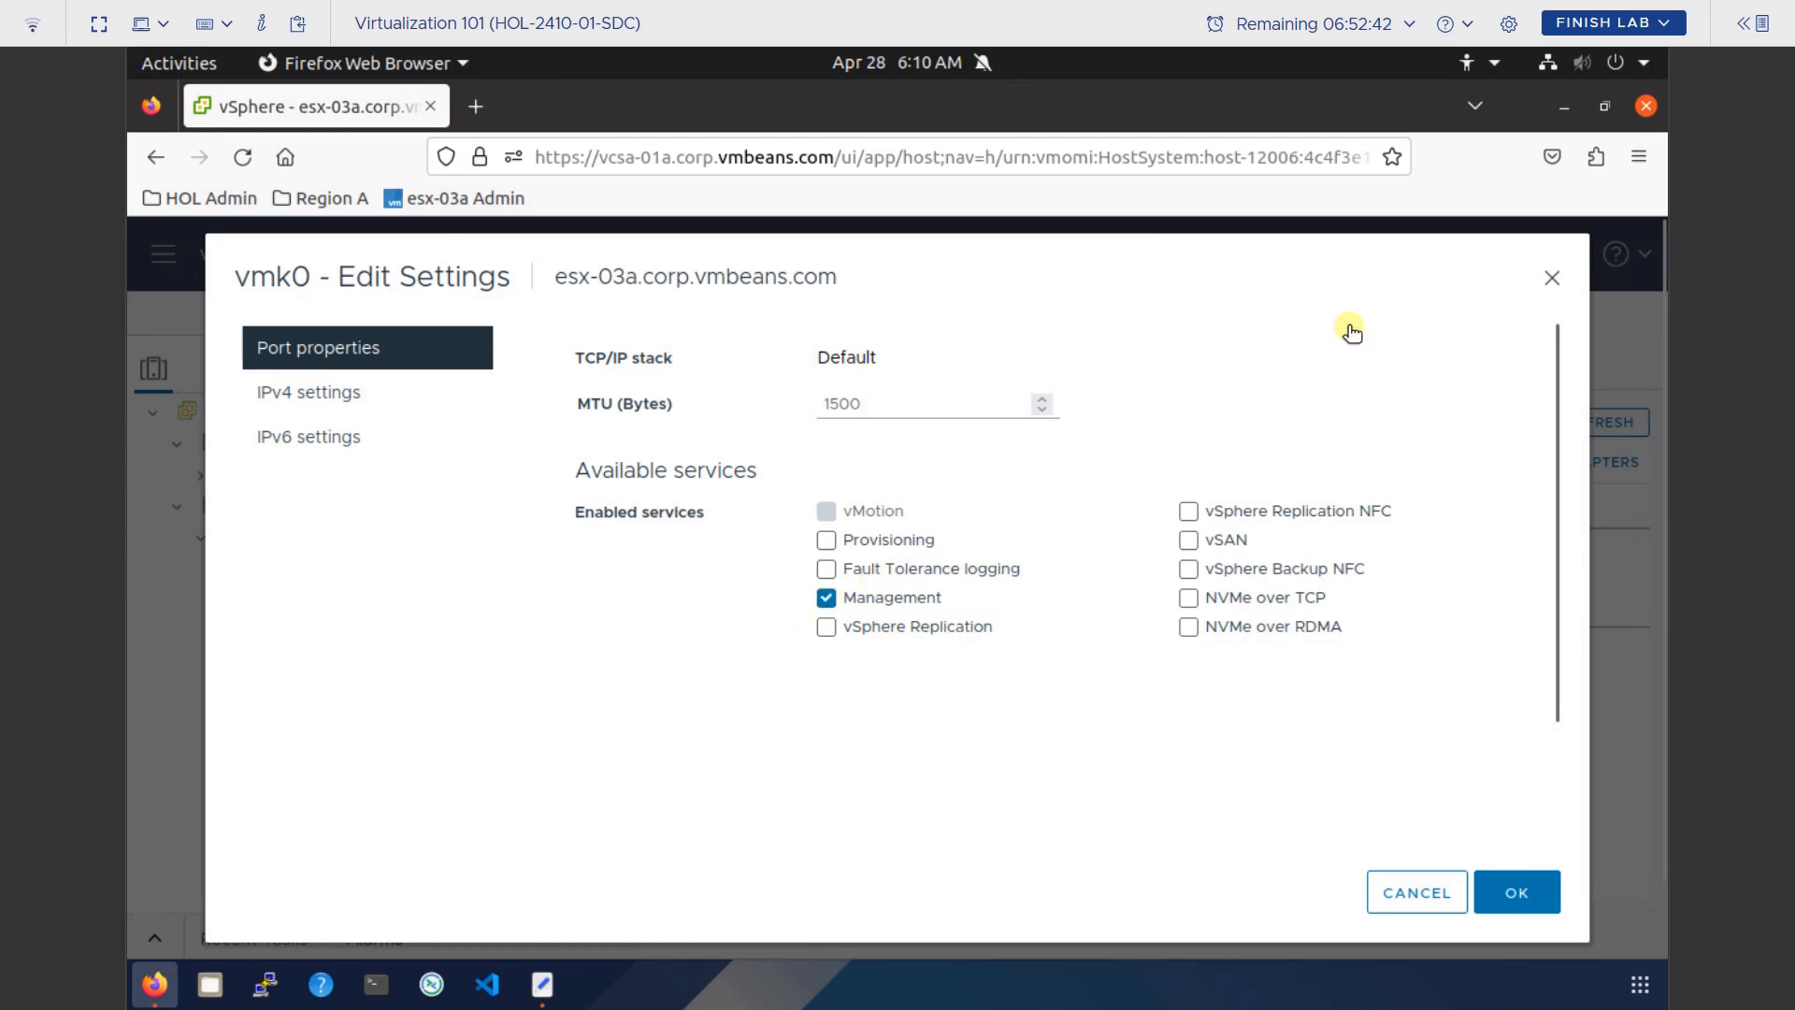
{"action": "left_click", "coordinate": [1550, 277]}
{"action": "scroll", "coordinate": [1104, 746], "scroll_direction": "down", "scroll_amount": 3}
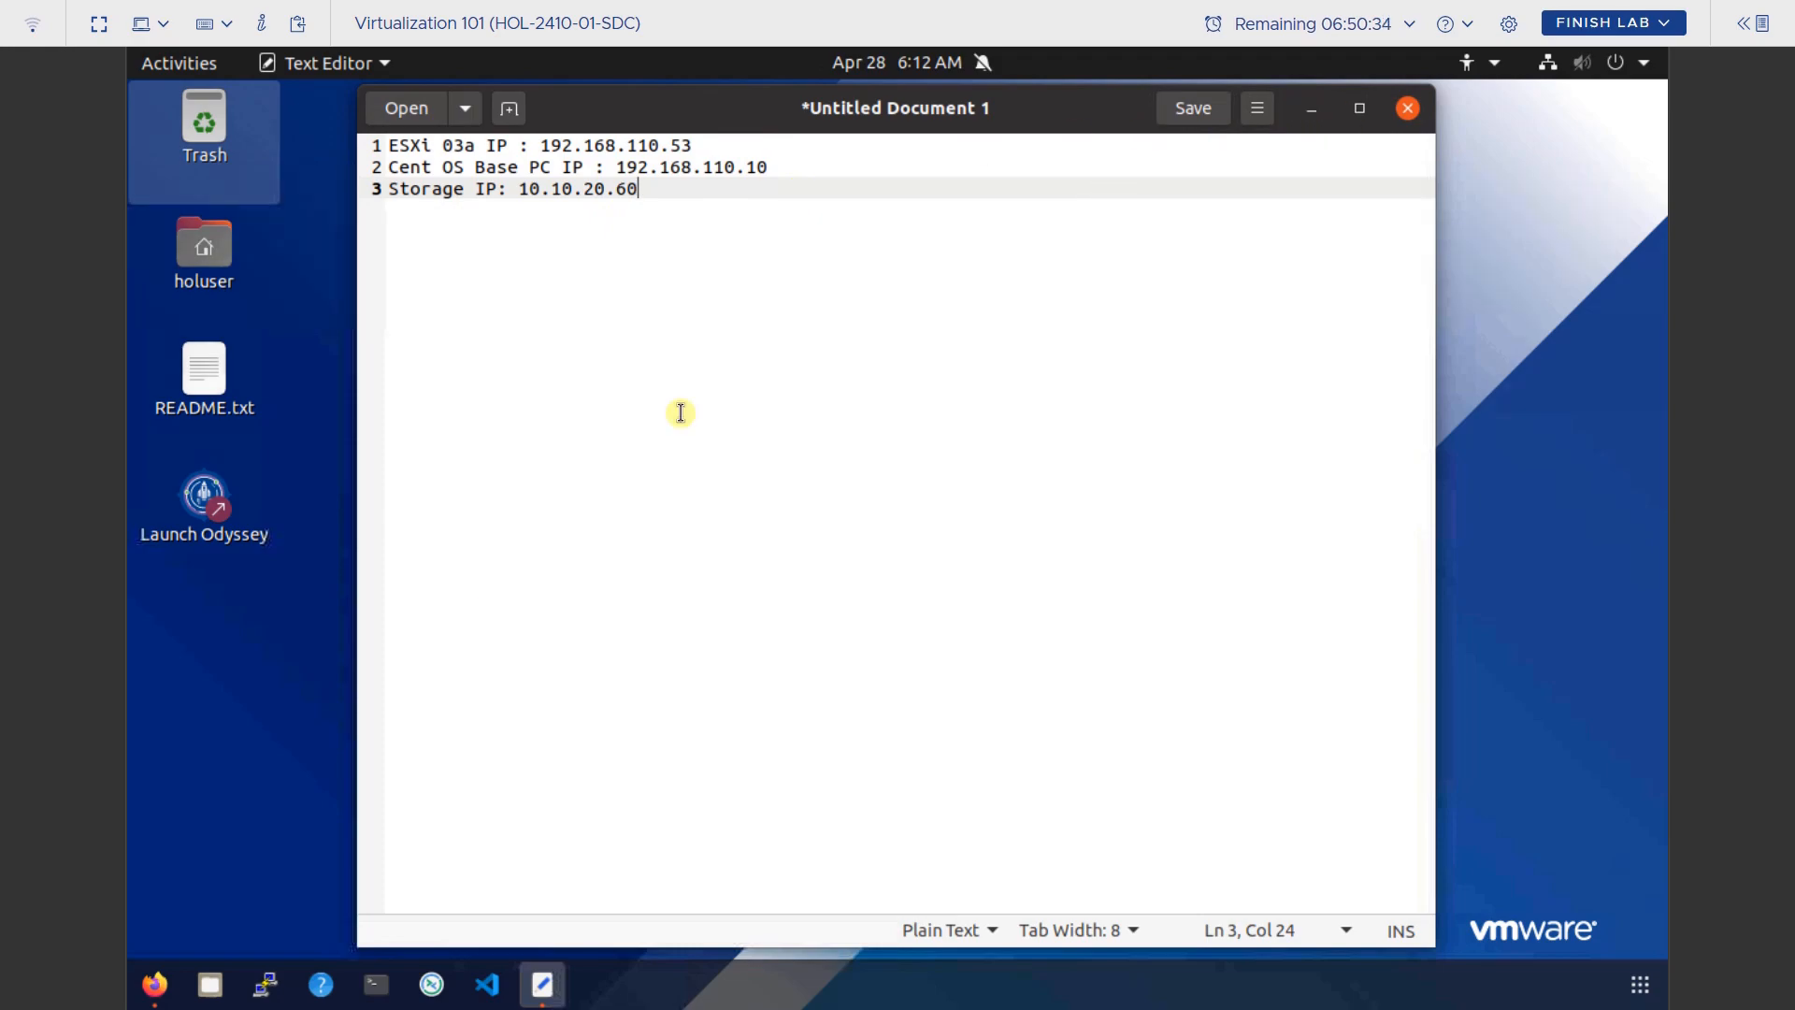
Return from the IP notes to vSphere Client's esx-03a vSwitch0 diagram.
{"action": "left_click", "coordinate": [151, 987]}
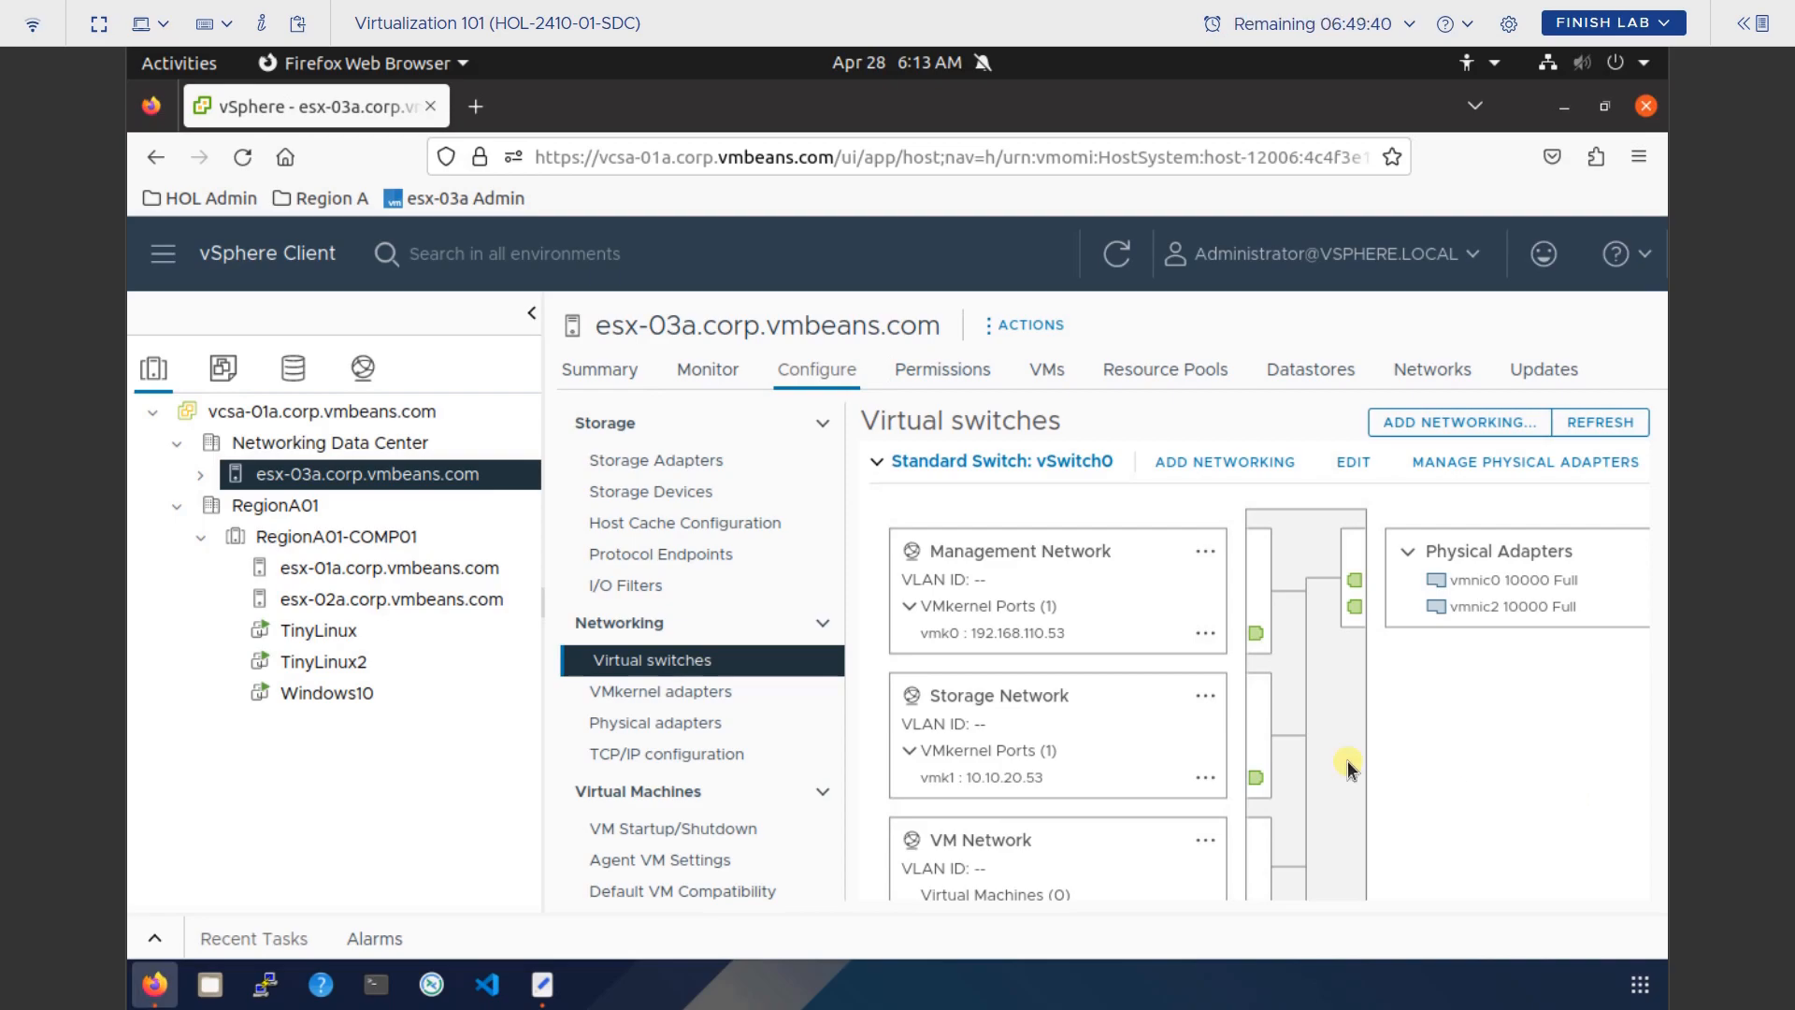
{"action": "scroll", "coordinate": [1309, 760], "scroll_direction": "down", "scroll_amount": 3}
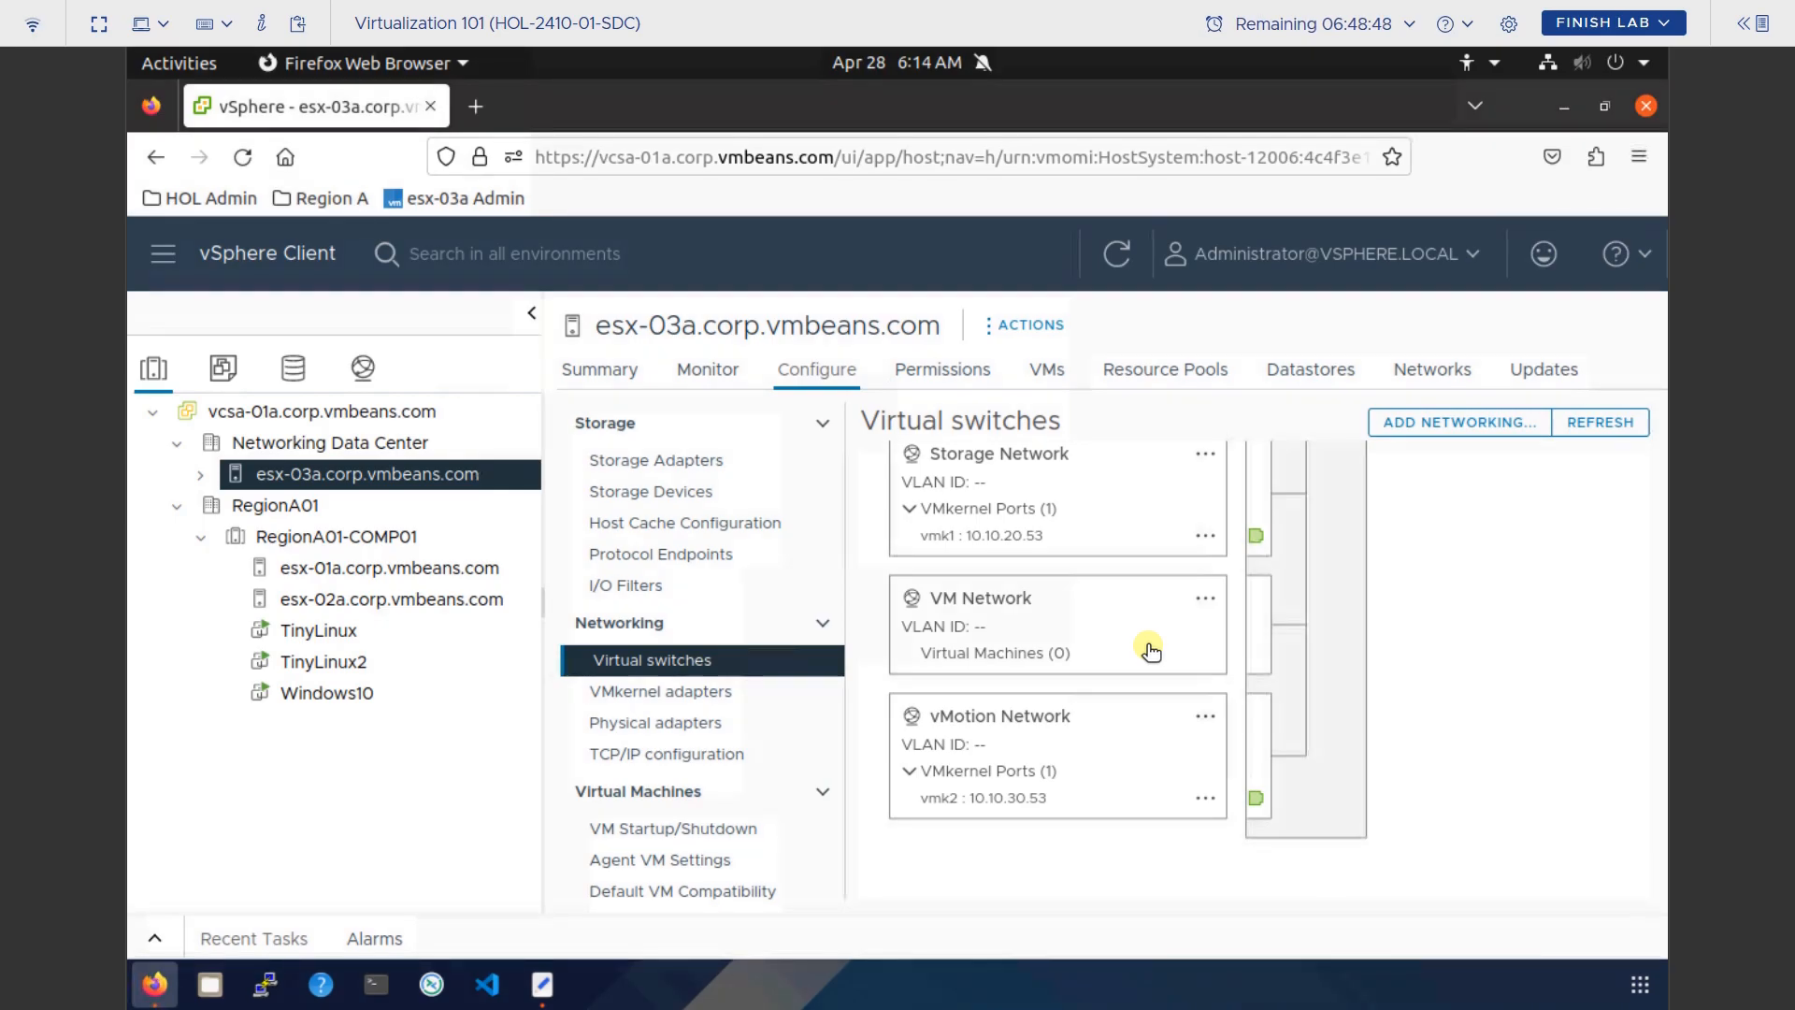
{"action": "scroll", "coordinate": [1151, 652], "scroll_direction": "up", "scroll_amount": 3}
{"action": "scroll", "coordinate": [1151, 652], "scroll_direction": "up", "scroll_amount": 1}
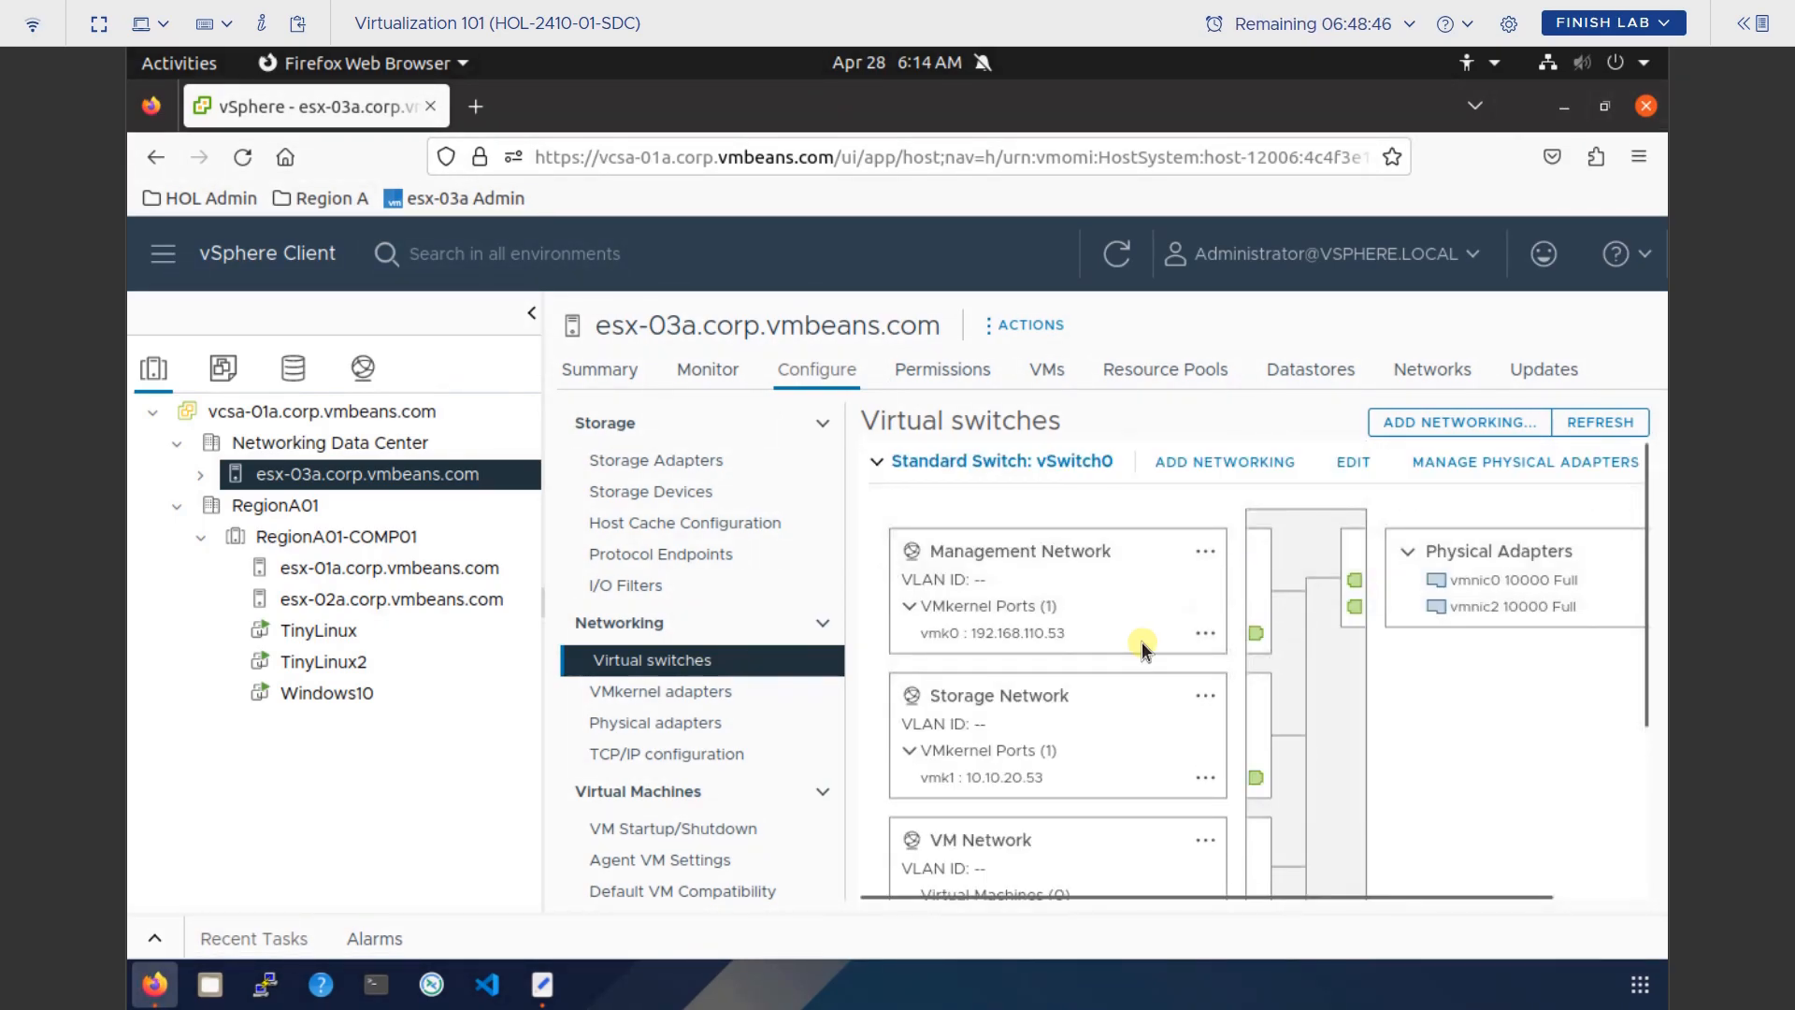
{"action": "left_click", "coordinate": [1056, 558]}
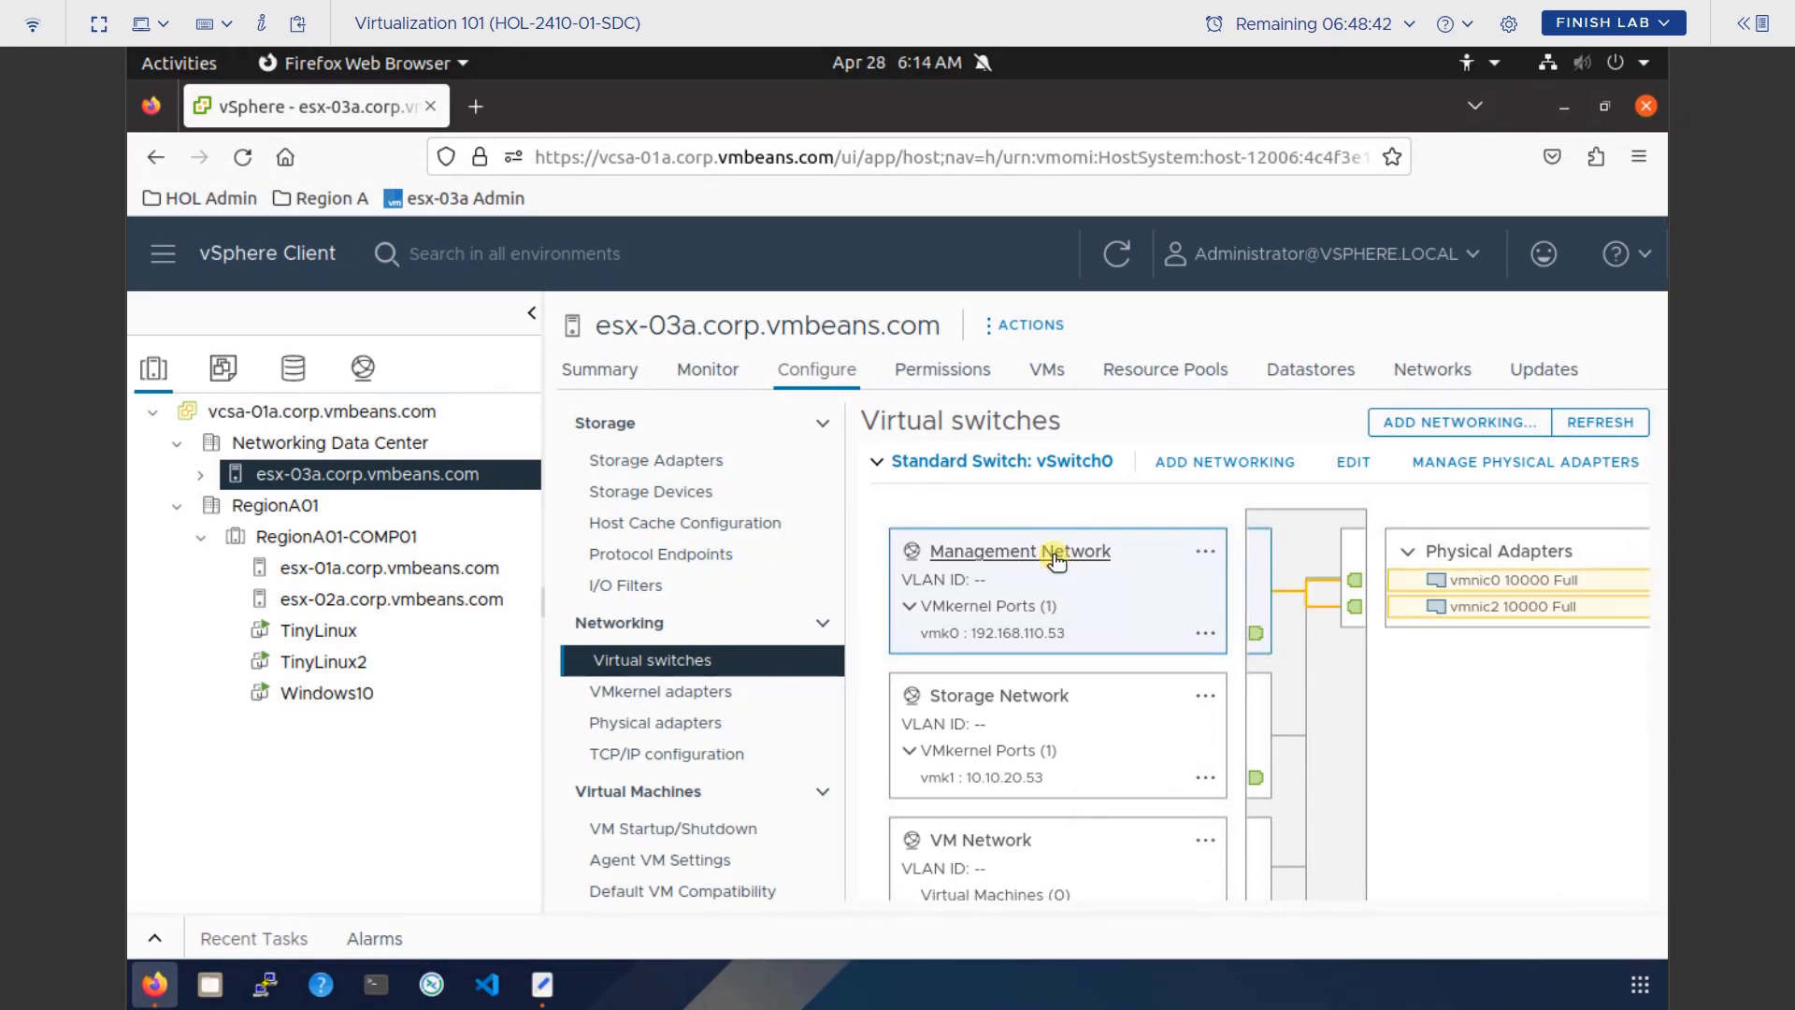
{"action": "left_click", "coordinate": [1206, 634]}
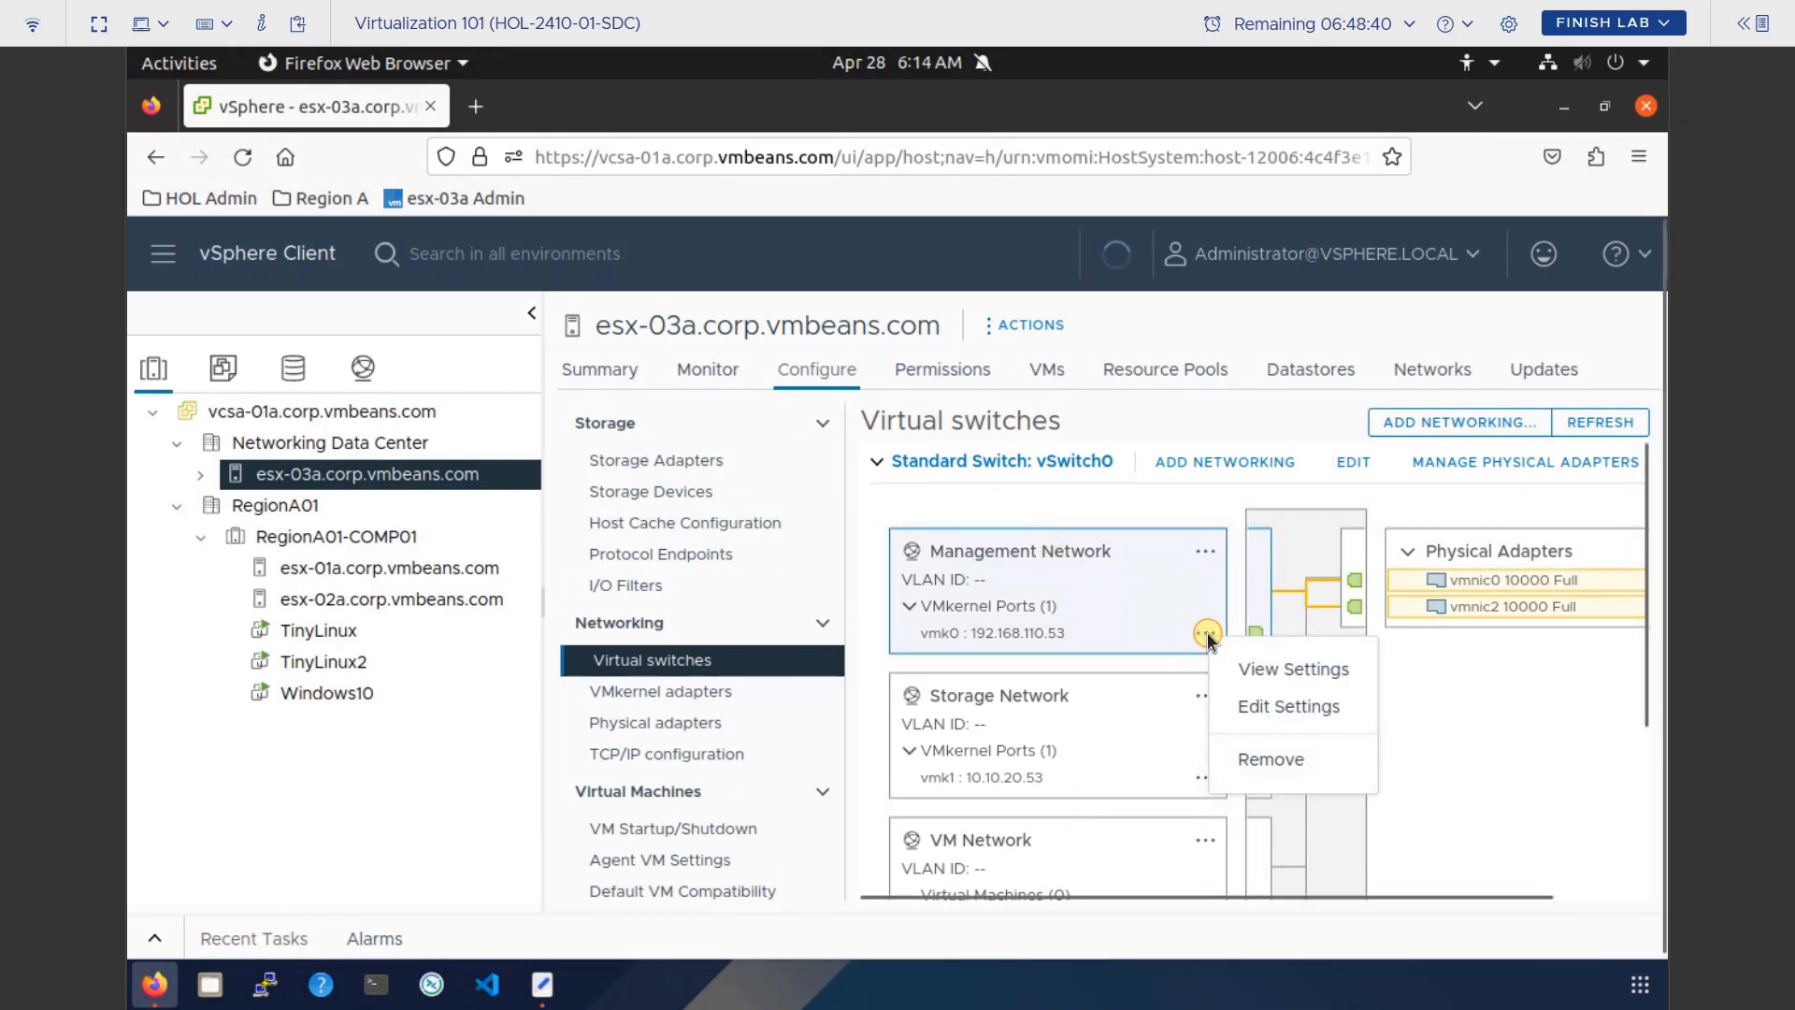
{"action": "left_click", "coordinate": [1286, 709]}
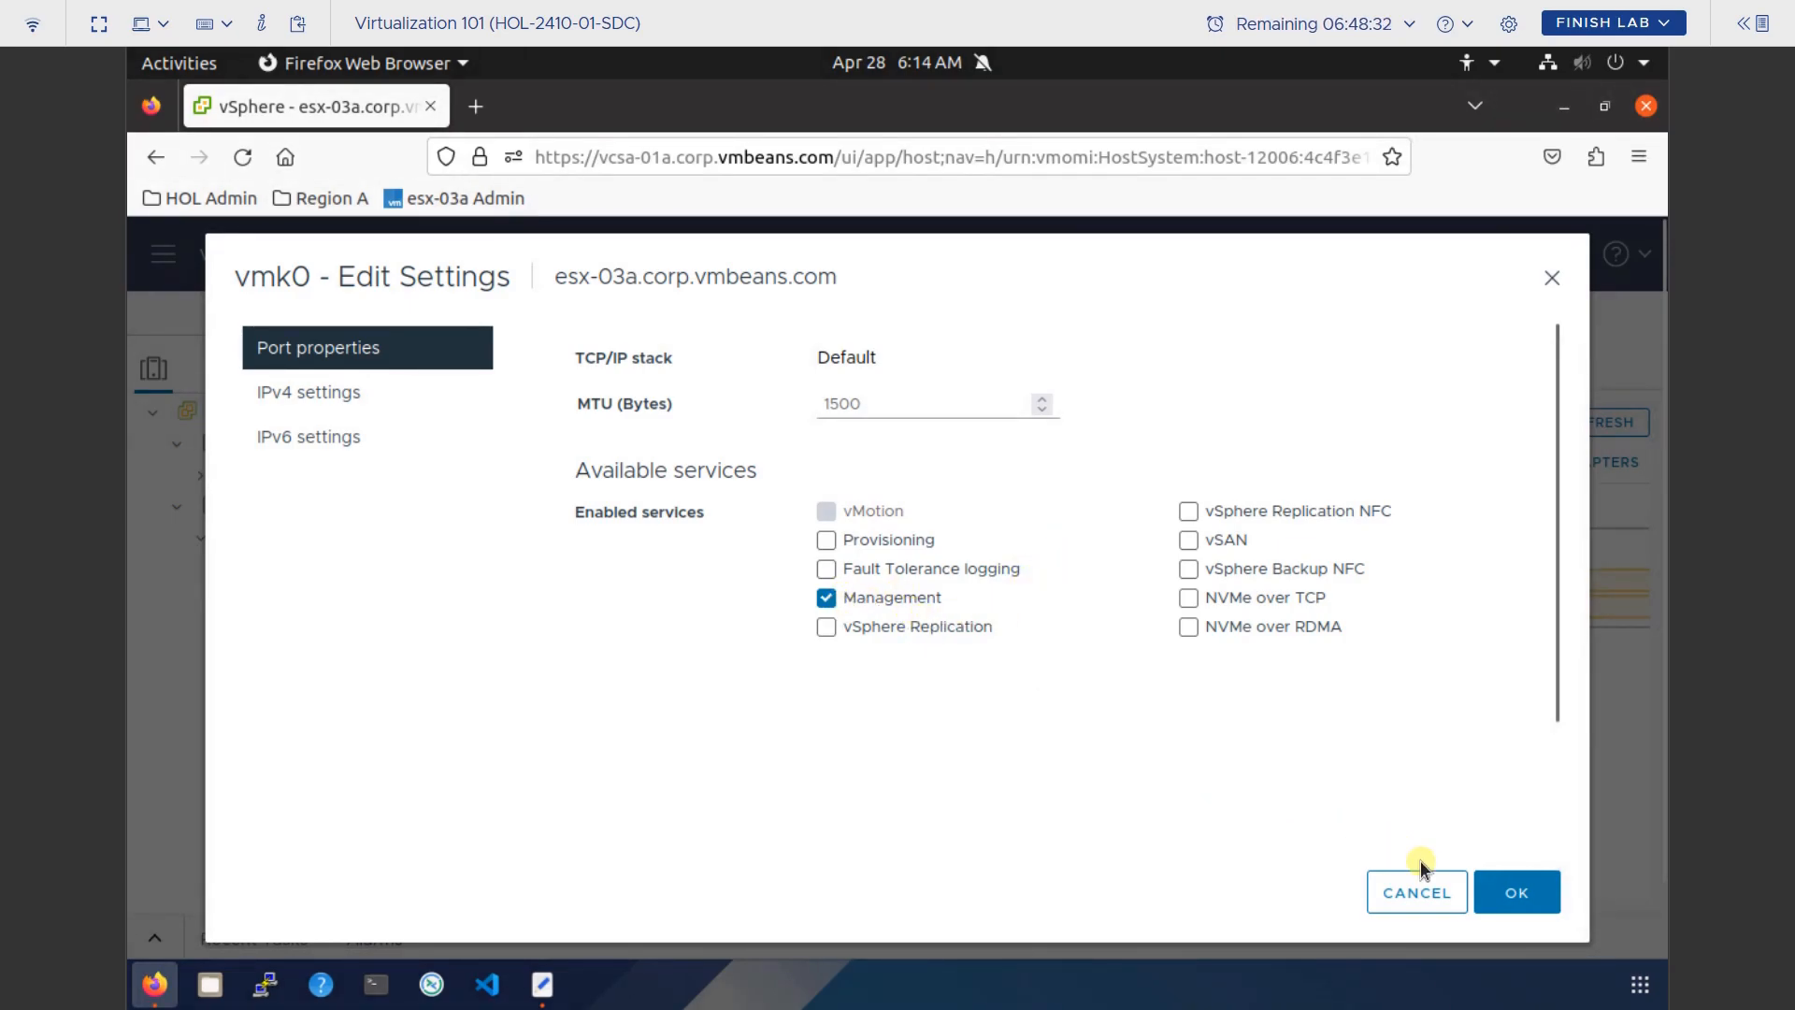
{"action": "left_click", "coordinate": [1428, 892]}
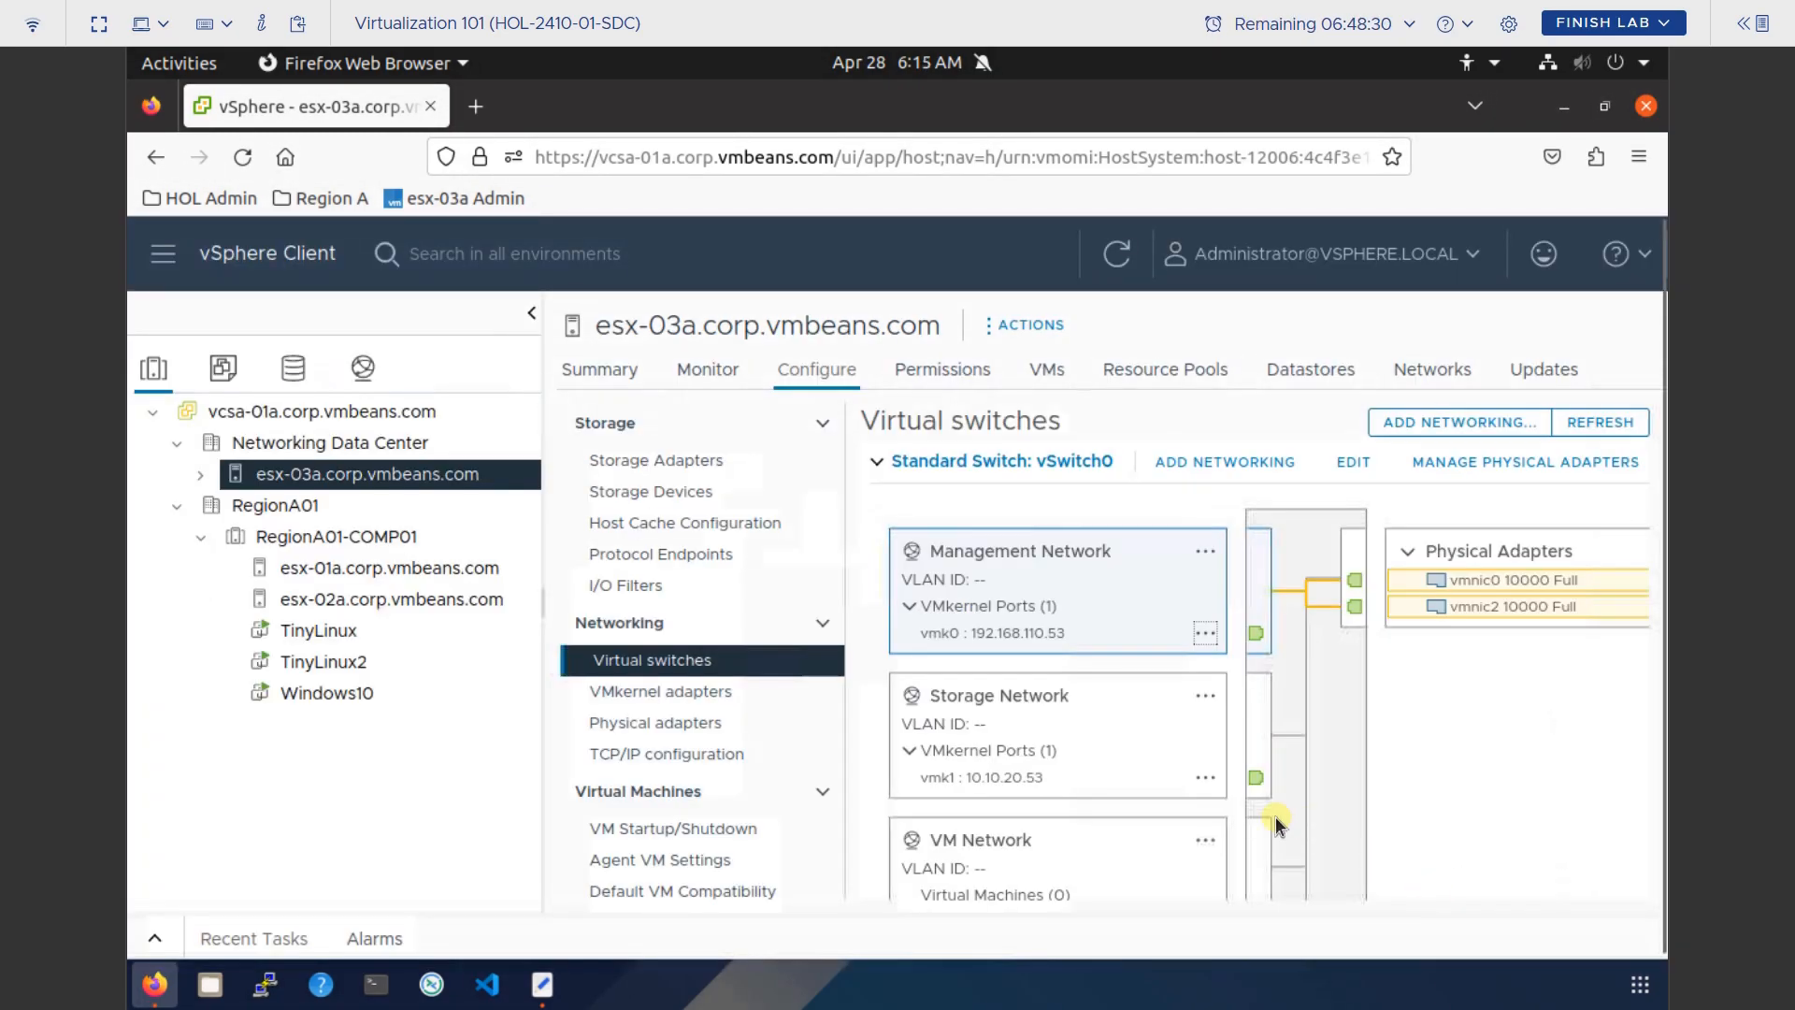
{"action": "left_click", "coordinate": [1205, 779]}
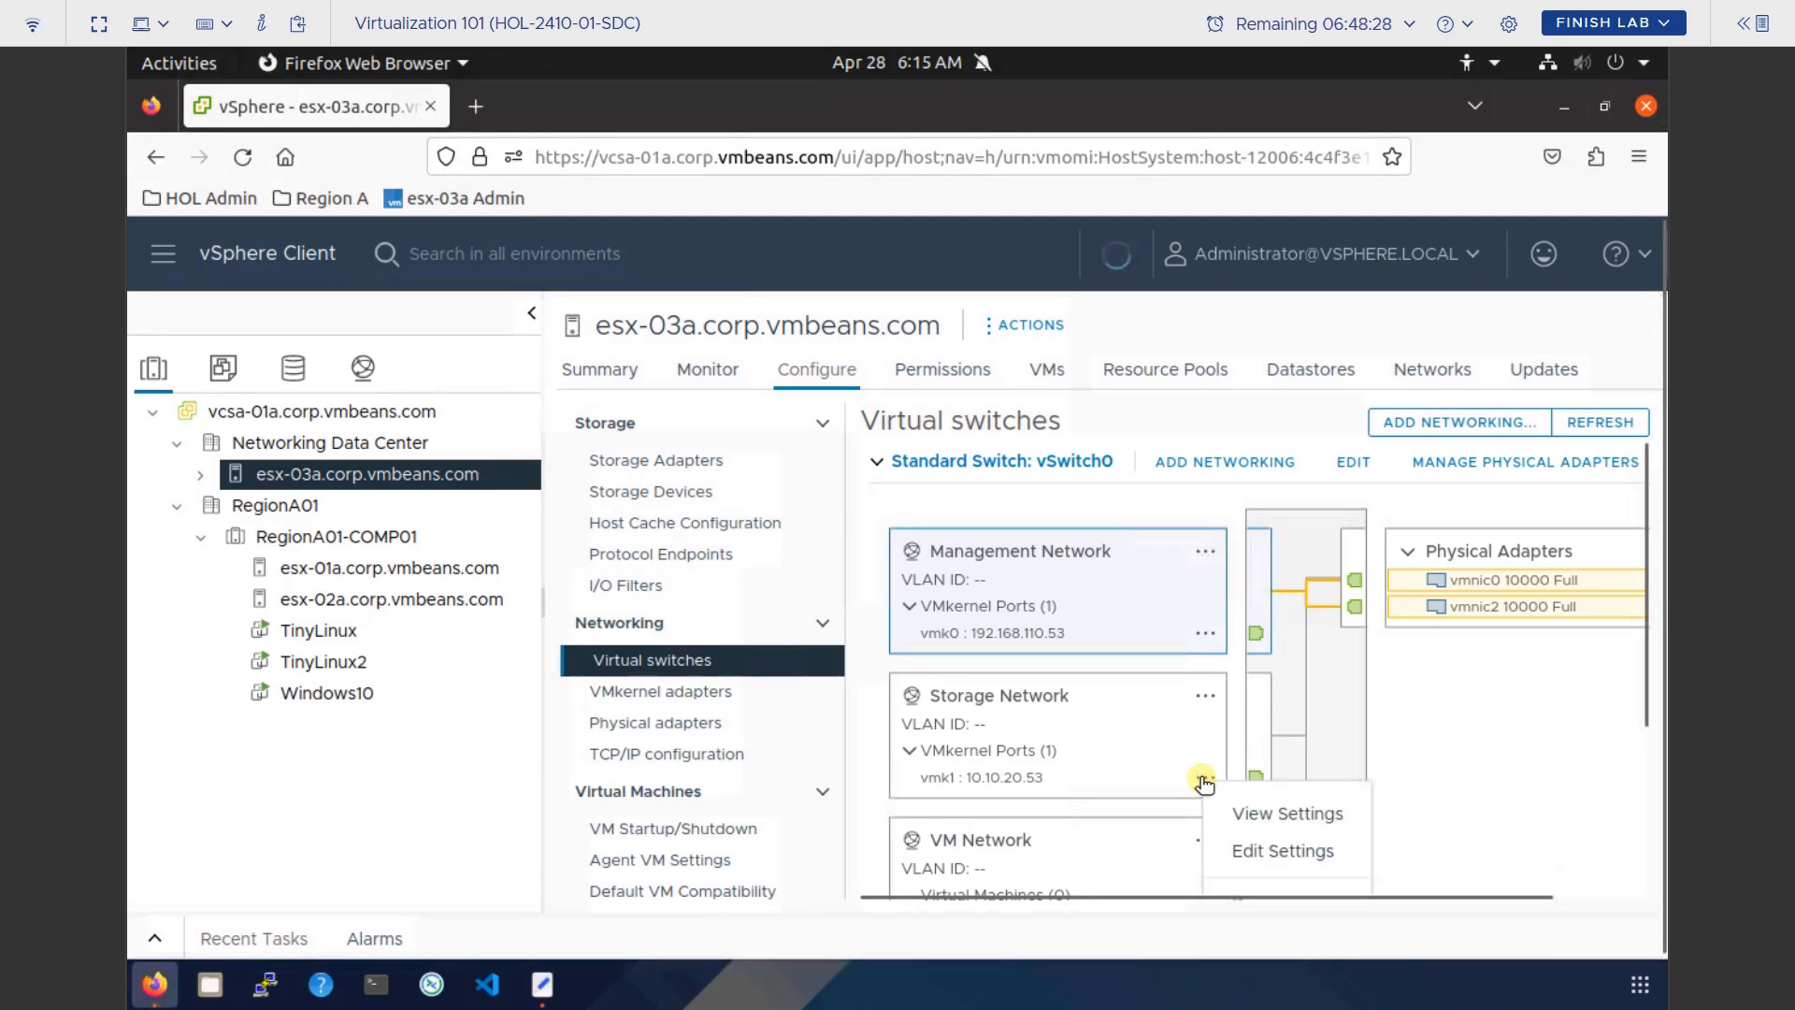
{"action": "left_click", "coordinate": [1296, 851]}
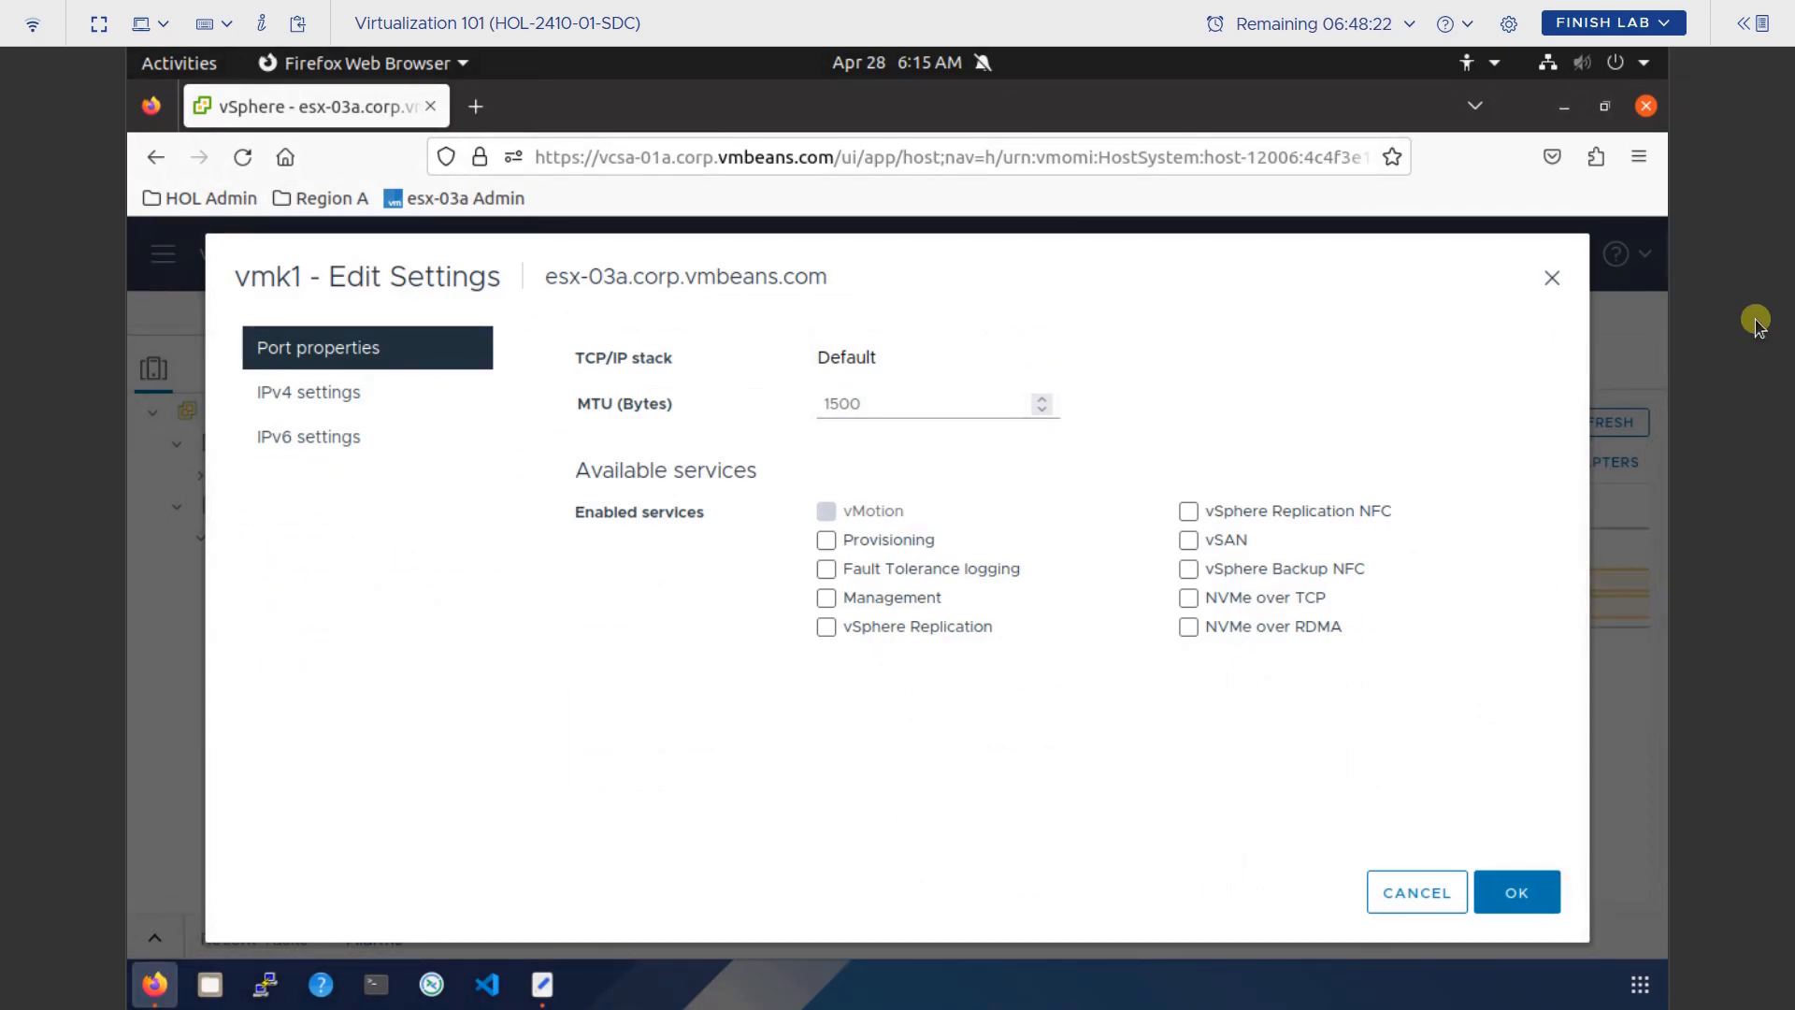
{"action": "left_click", "coordinate": [1553, 279]}
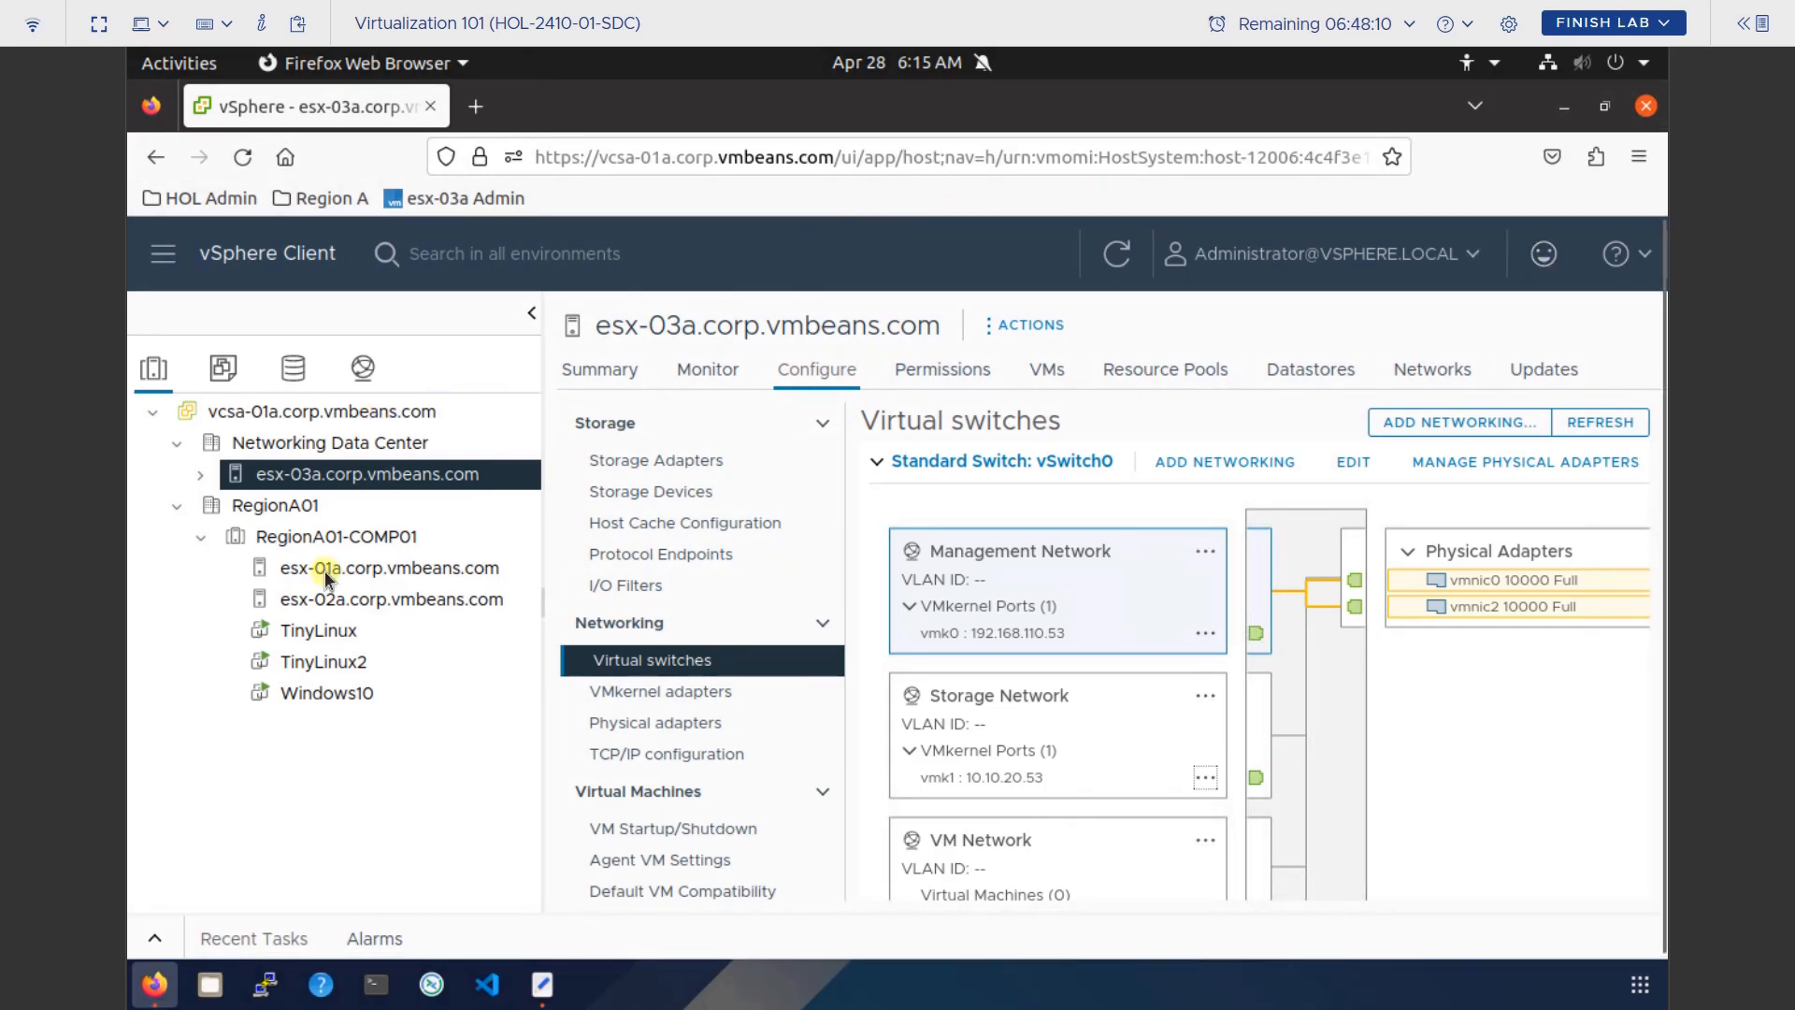
{"action": "left_click", "coordinate": [318, 633]}
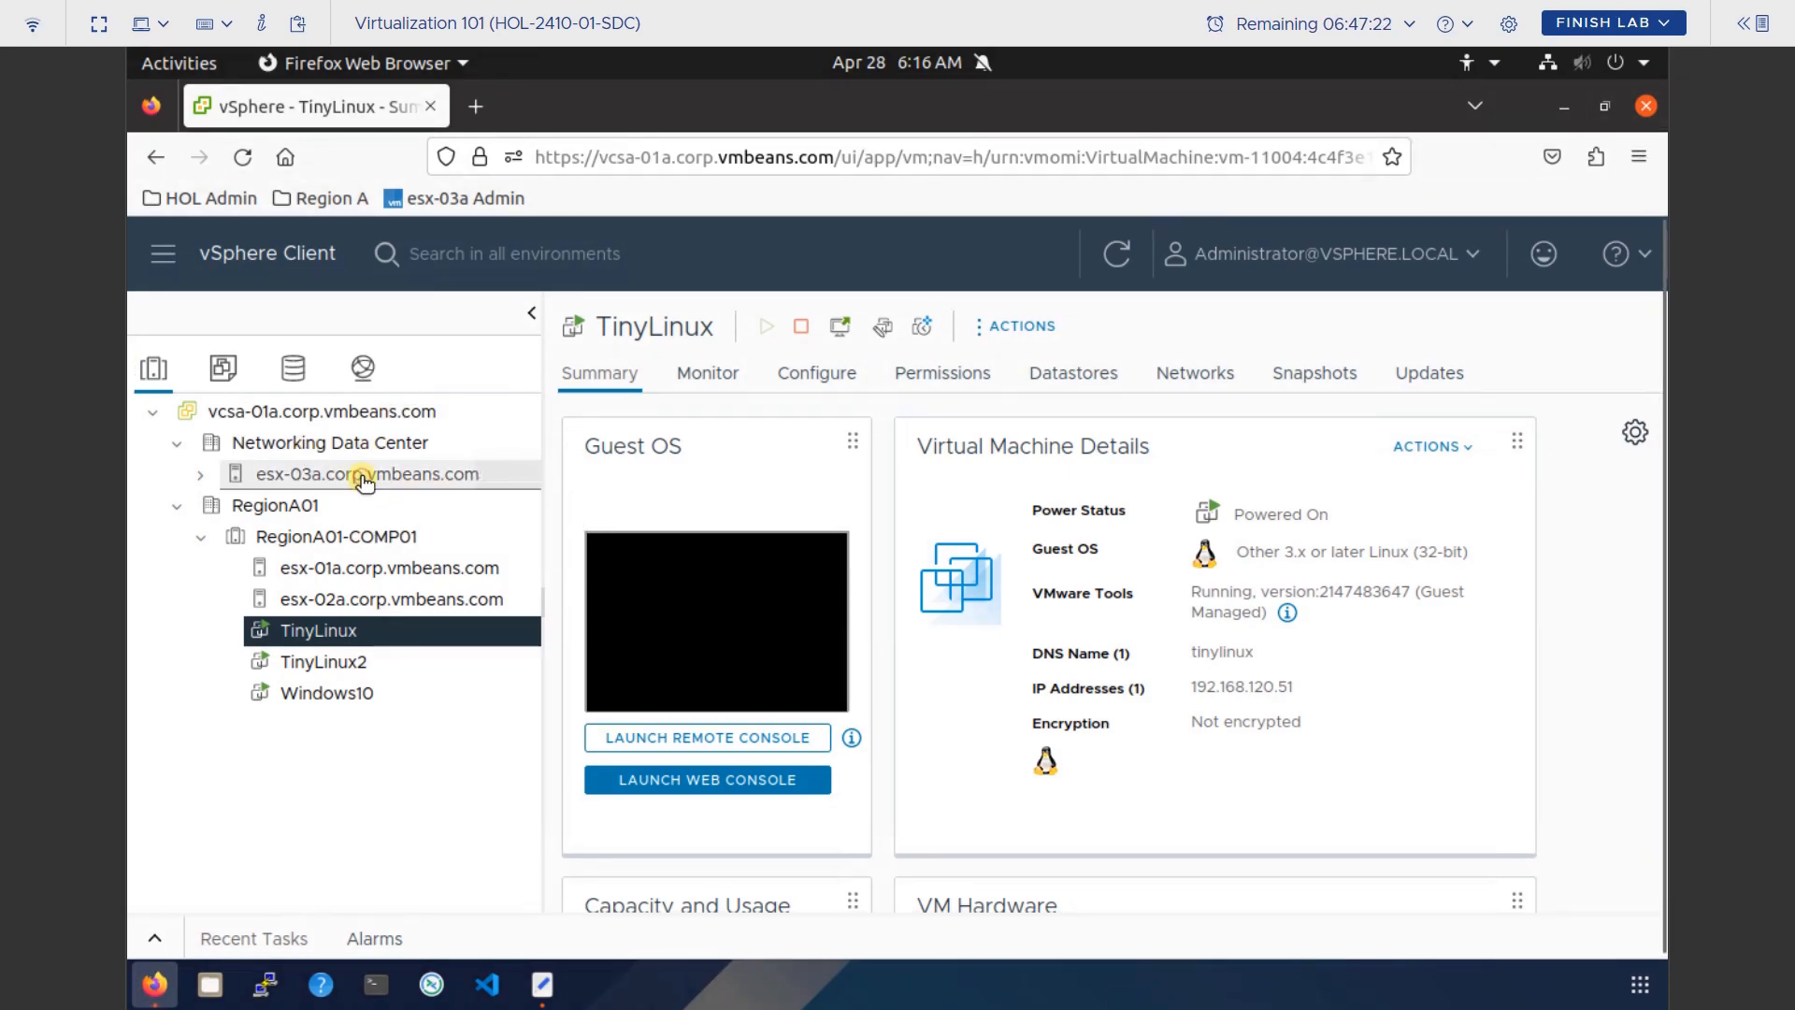
{"action": "left_click", "coordinate": [367, 479]}
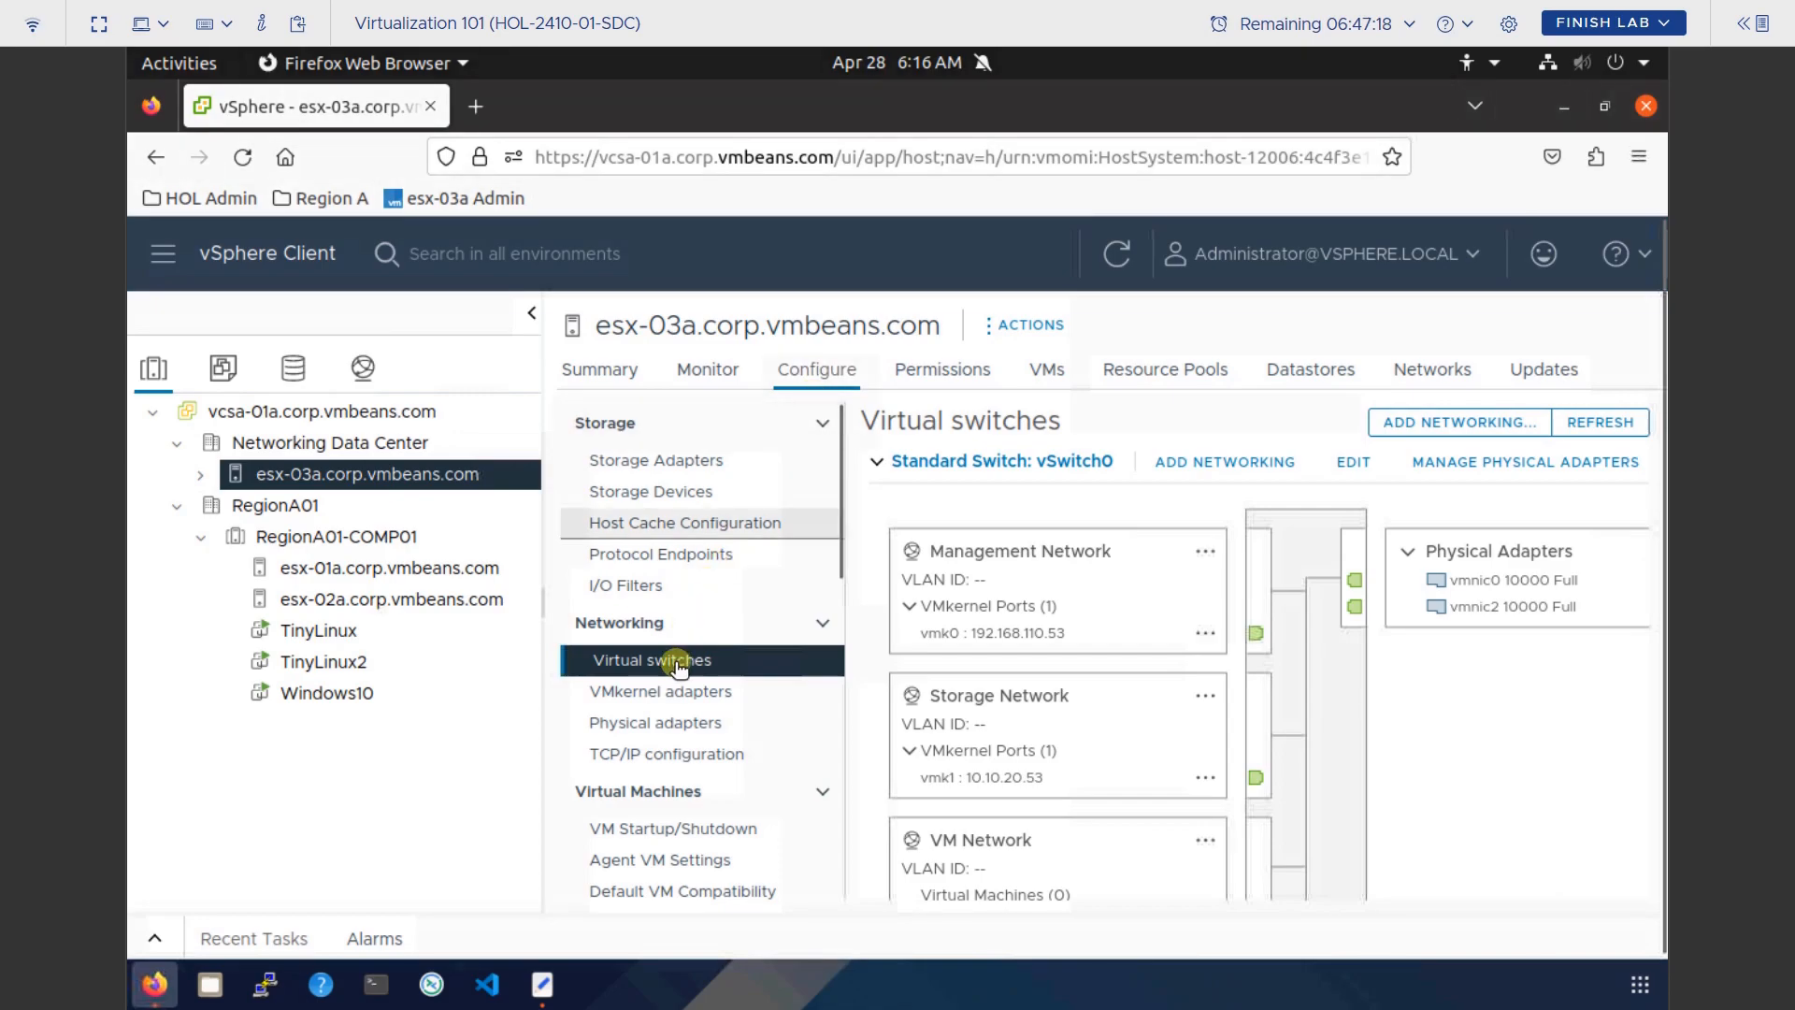
{"action": "left_click", "coordinate": [1206, 637]}
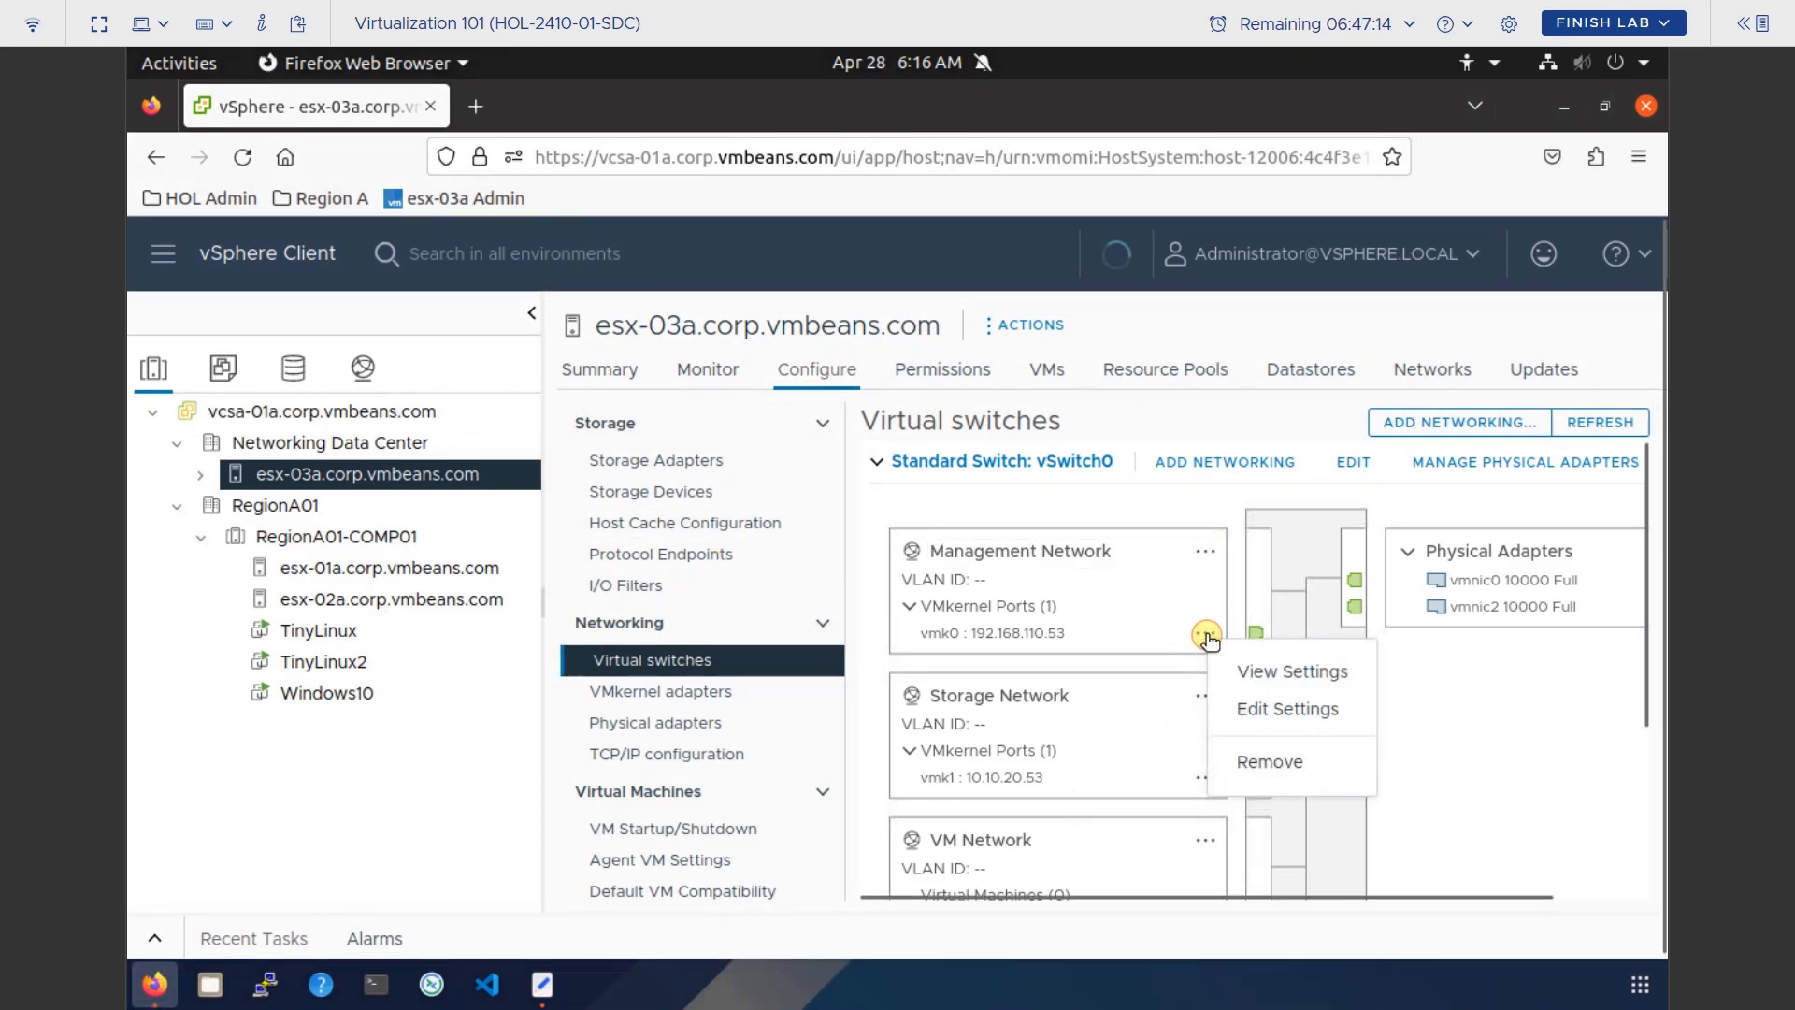
{"action": "left_click", "coordinate": [1255, 715]}
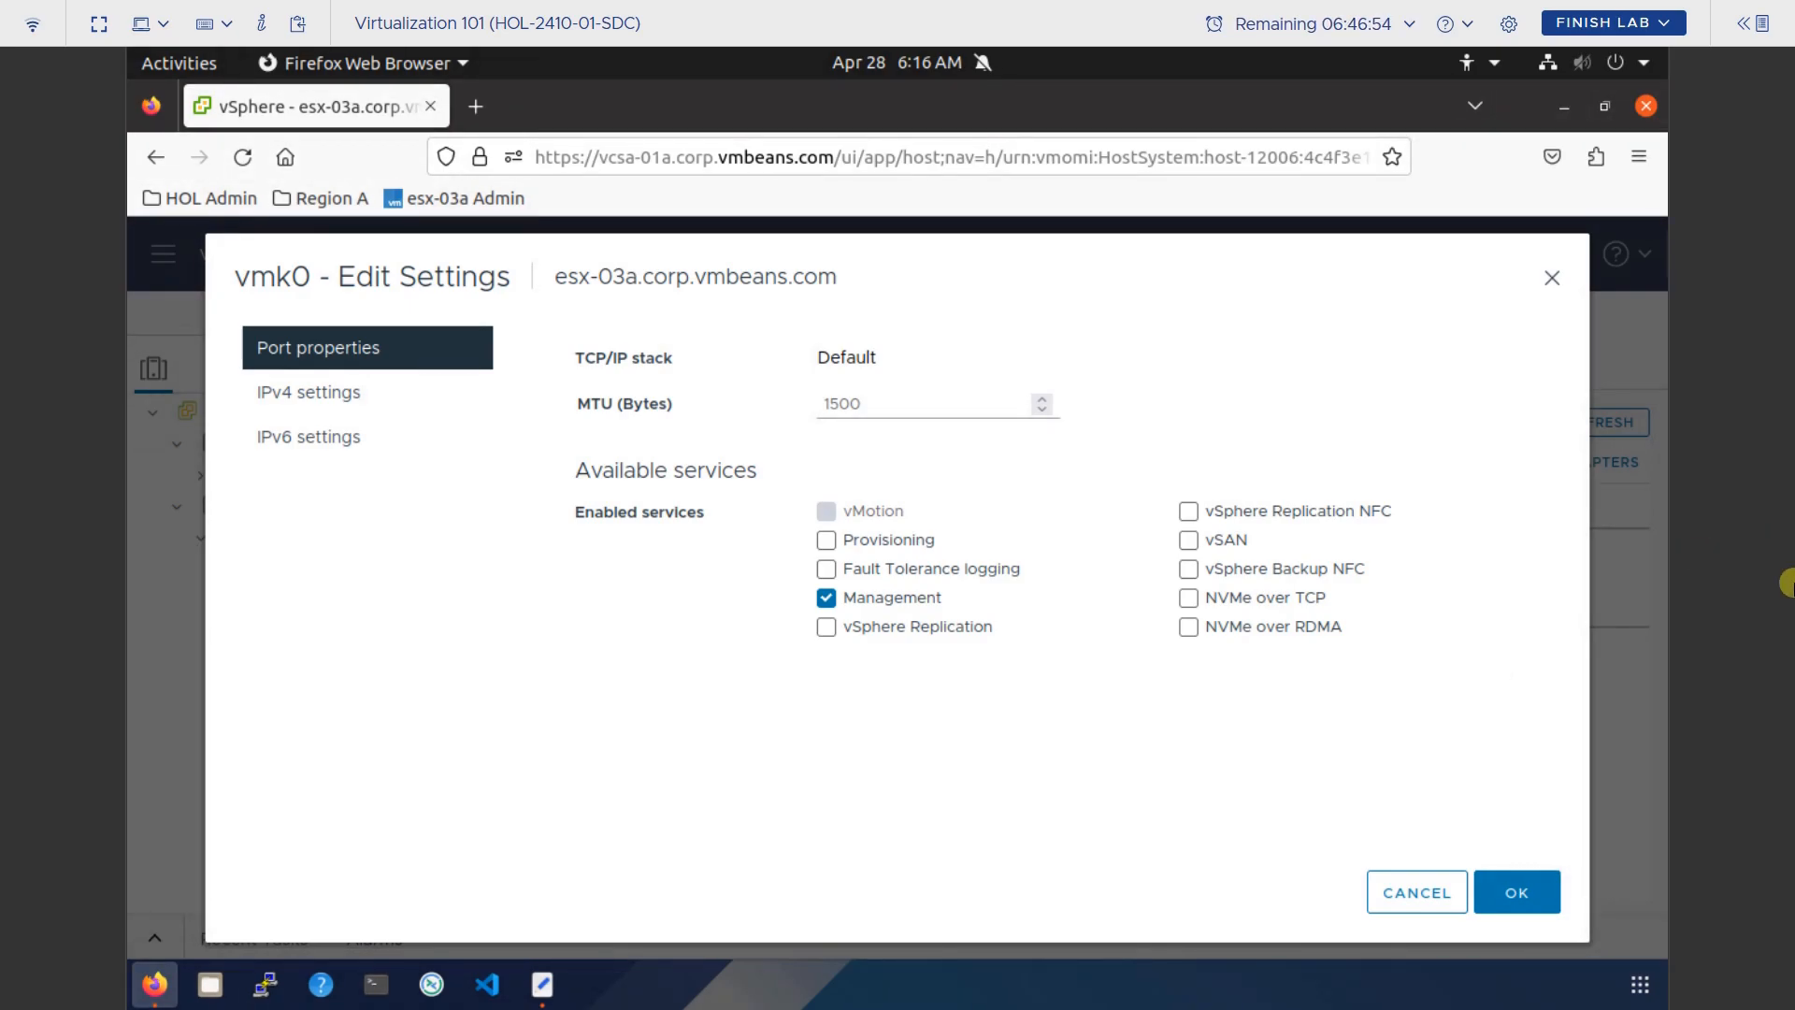
{"action": "left_click", "coordinate": [1556, 280]}
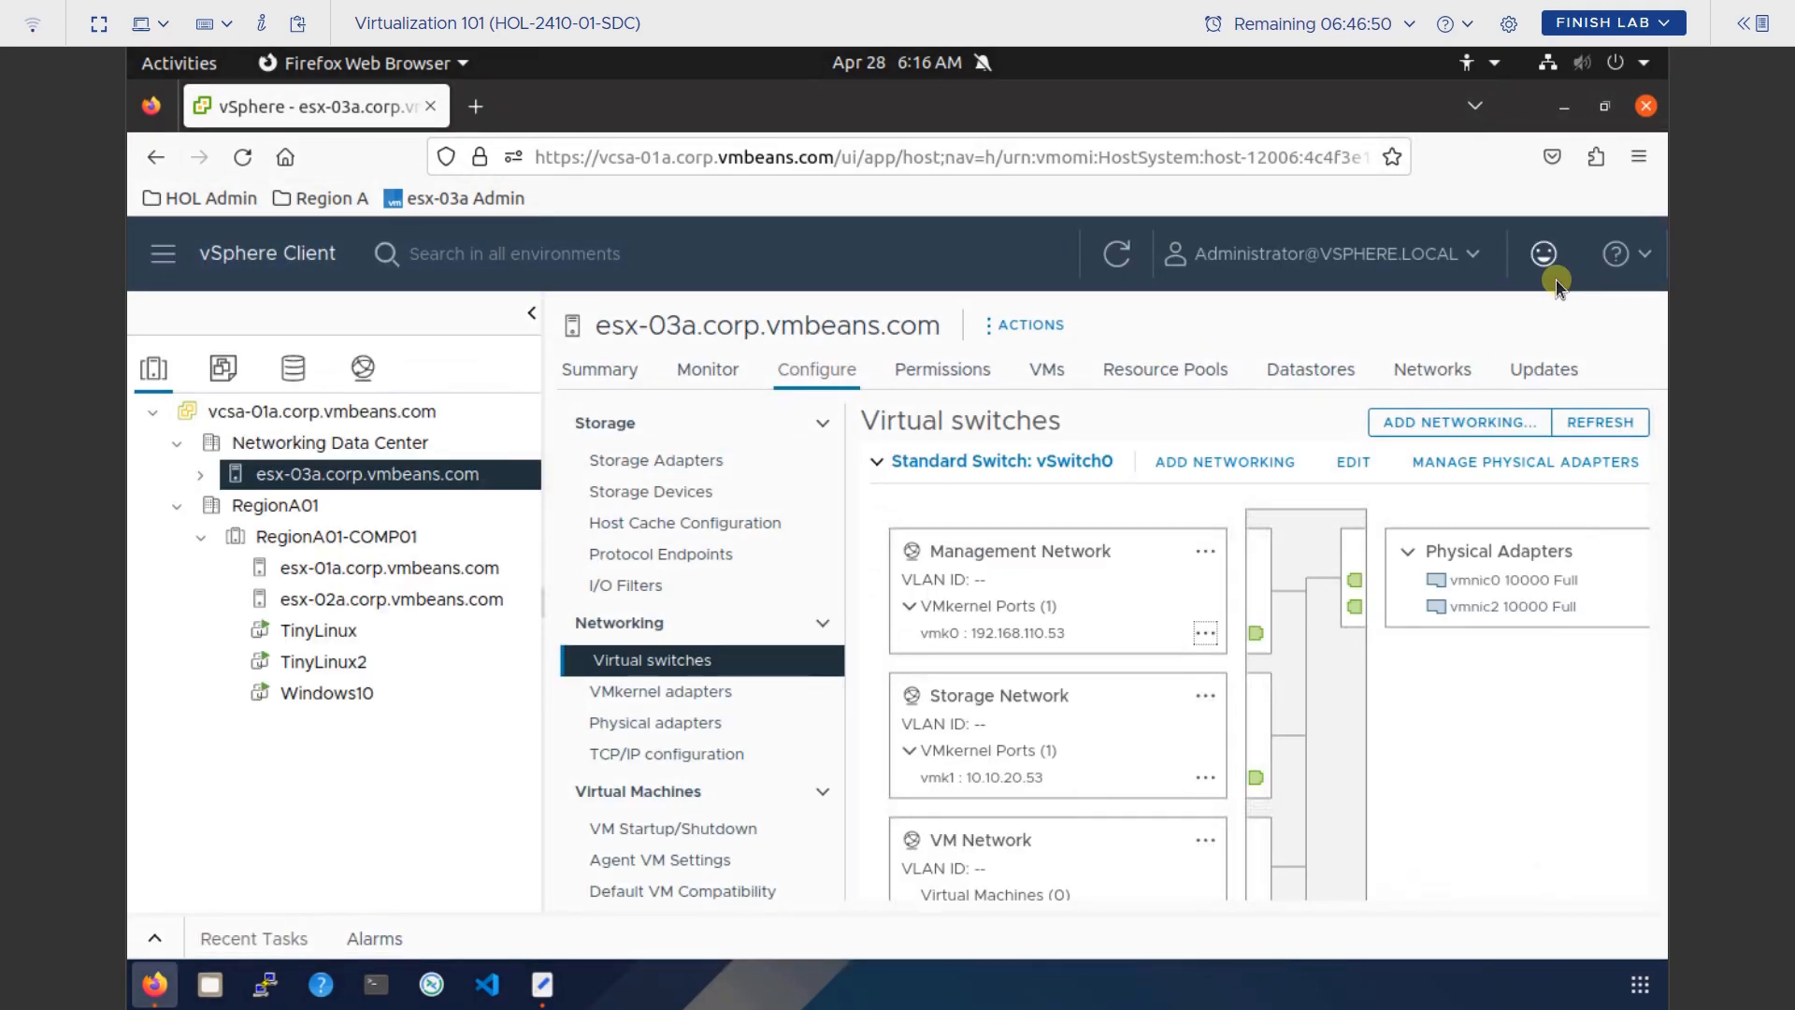
{"action": "left_click", "coordinate": [372, 470]}
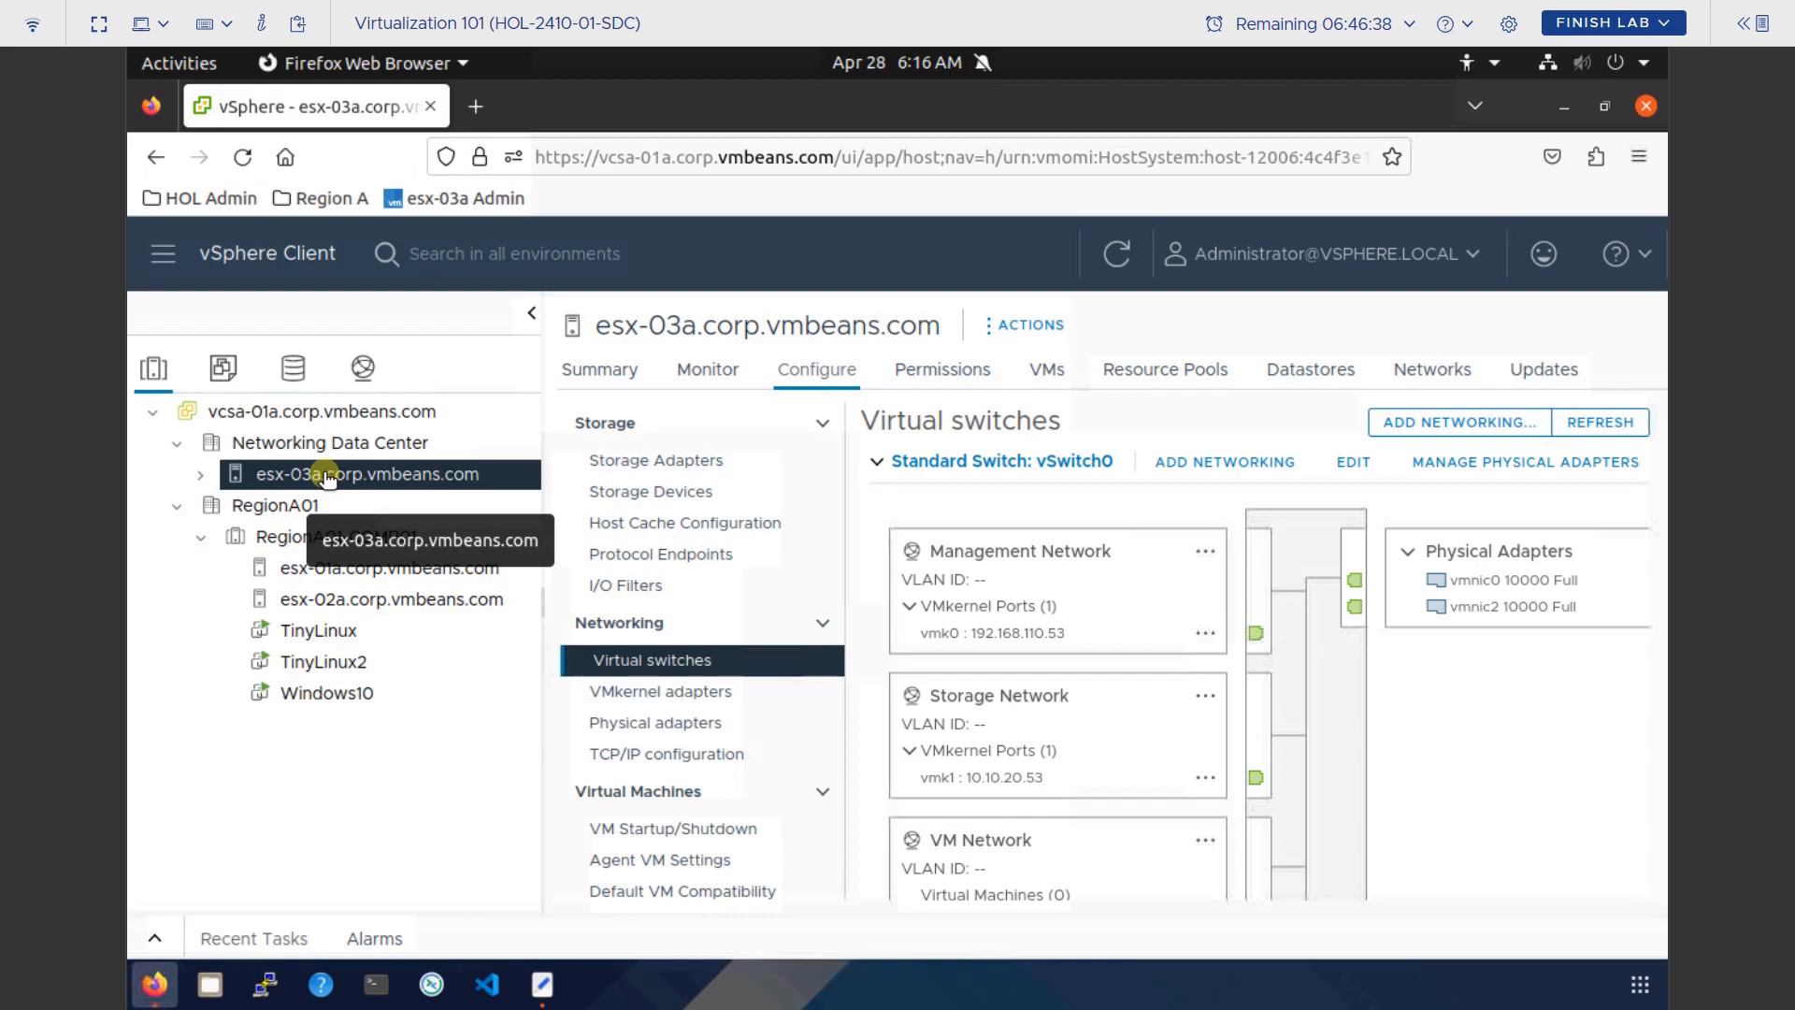
Reload esx-03a's virtual switches, begin a VM port group on vSwitch0, then cancel the wizard.
{"action": "left_click", "coordinate": [842, 374]}
{"action": "left_click", "coordinate": [686, 670]}
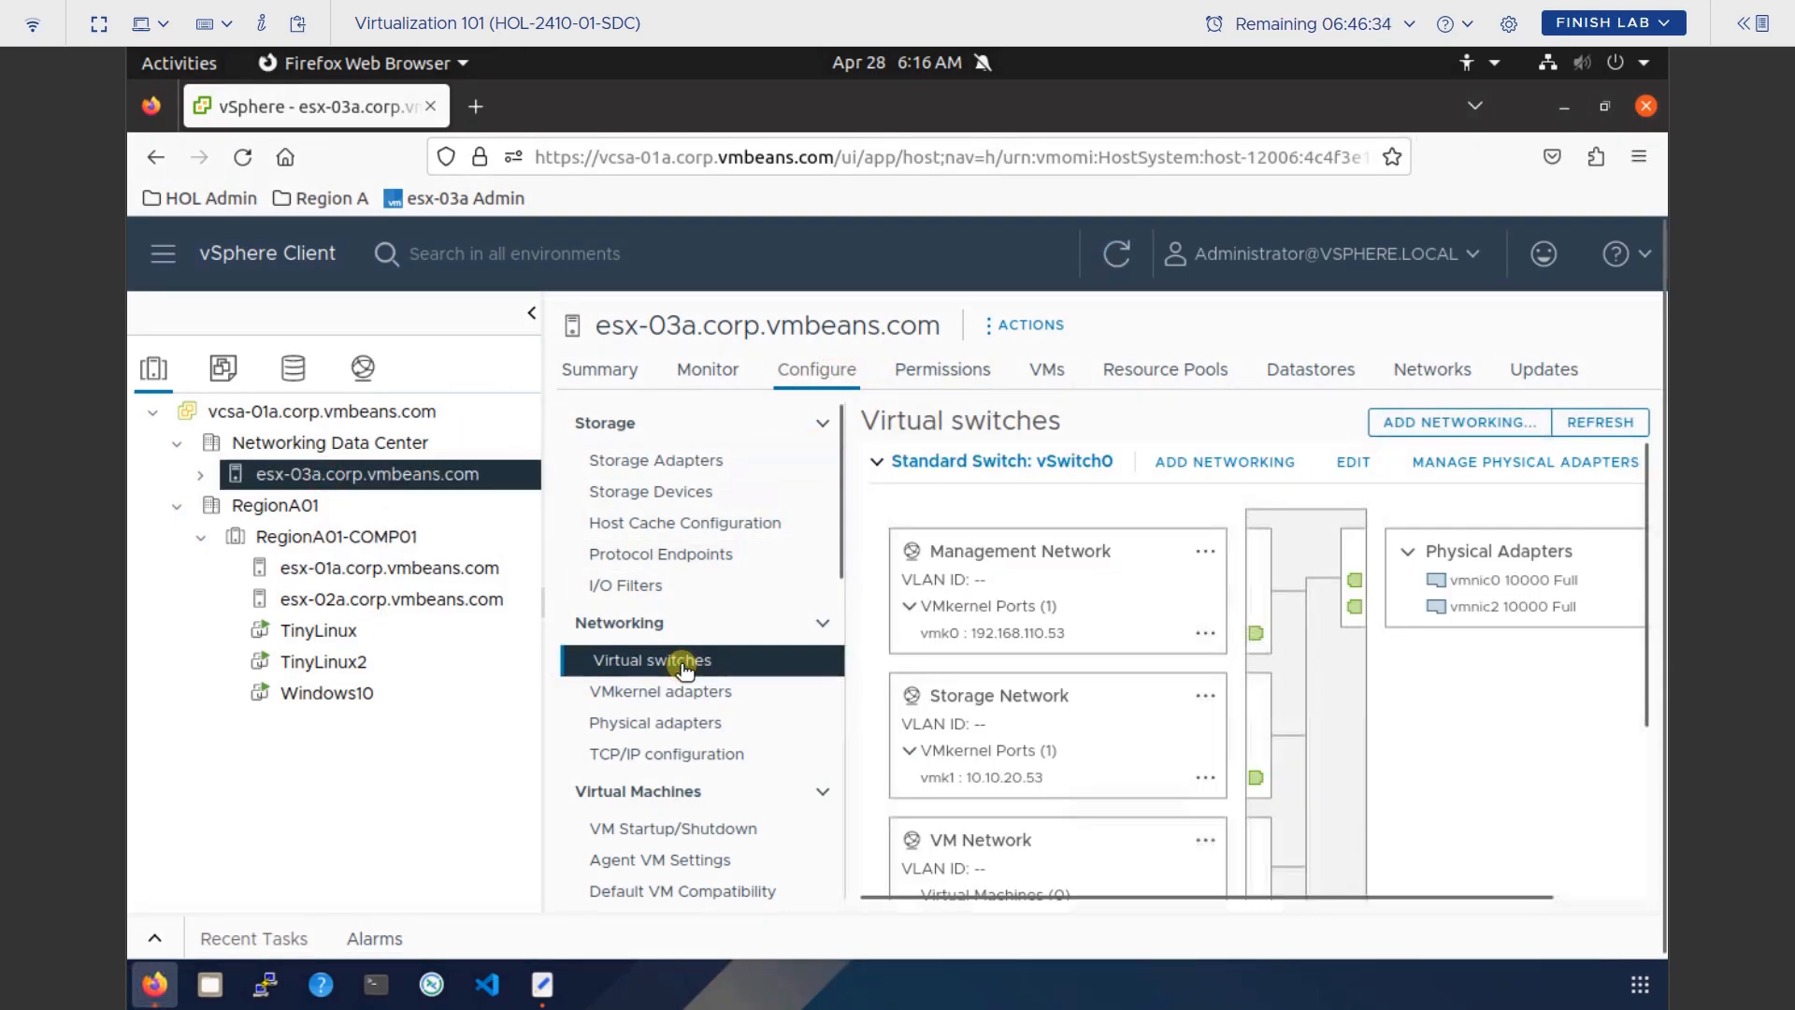
{"action": "left_click", "coordinate": [1487, 425]}
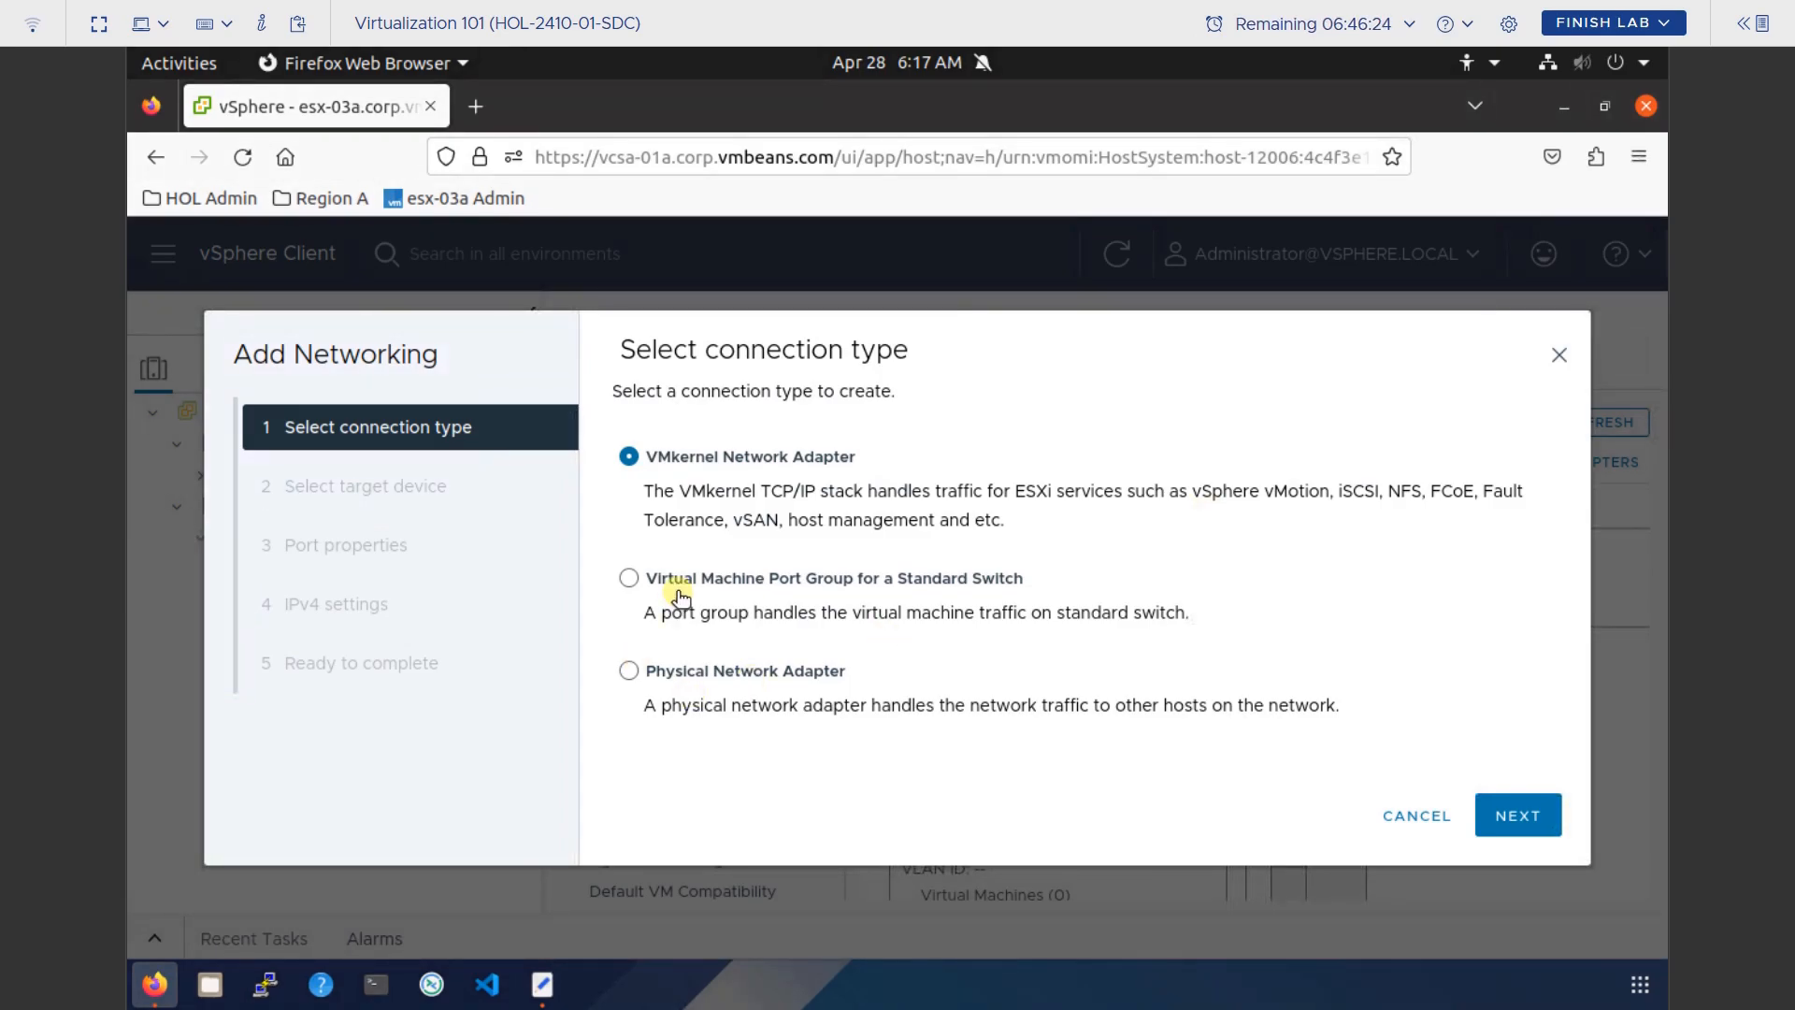
{"action": "left_click", "coordinate": [628, 578]}
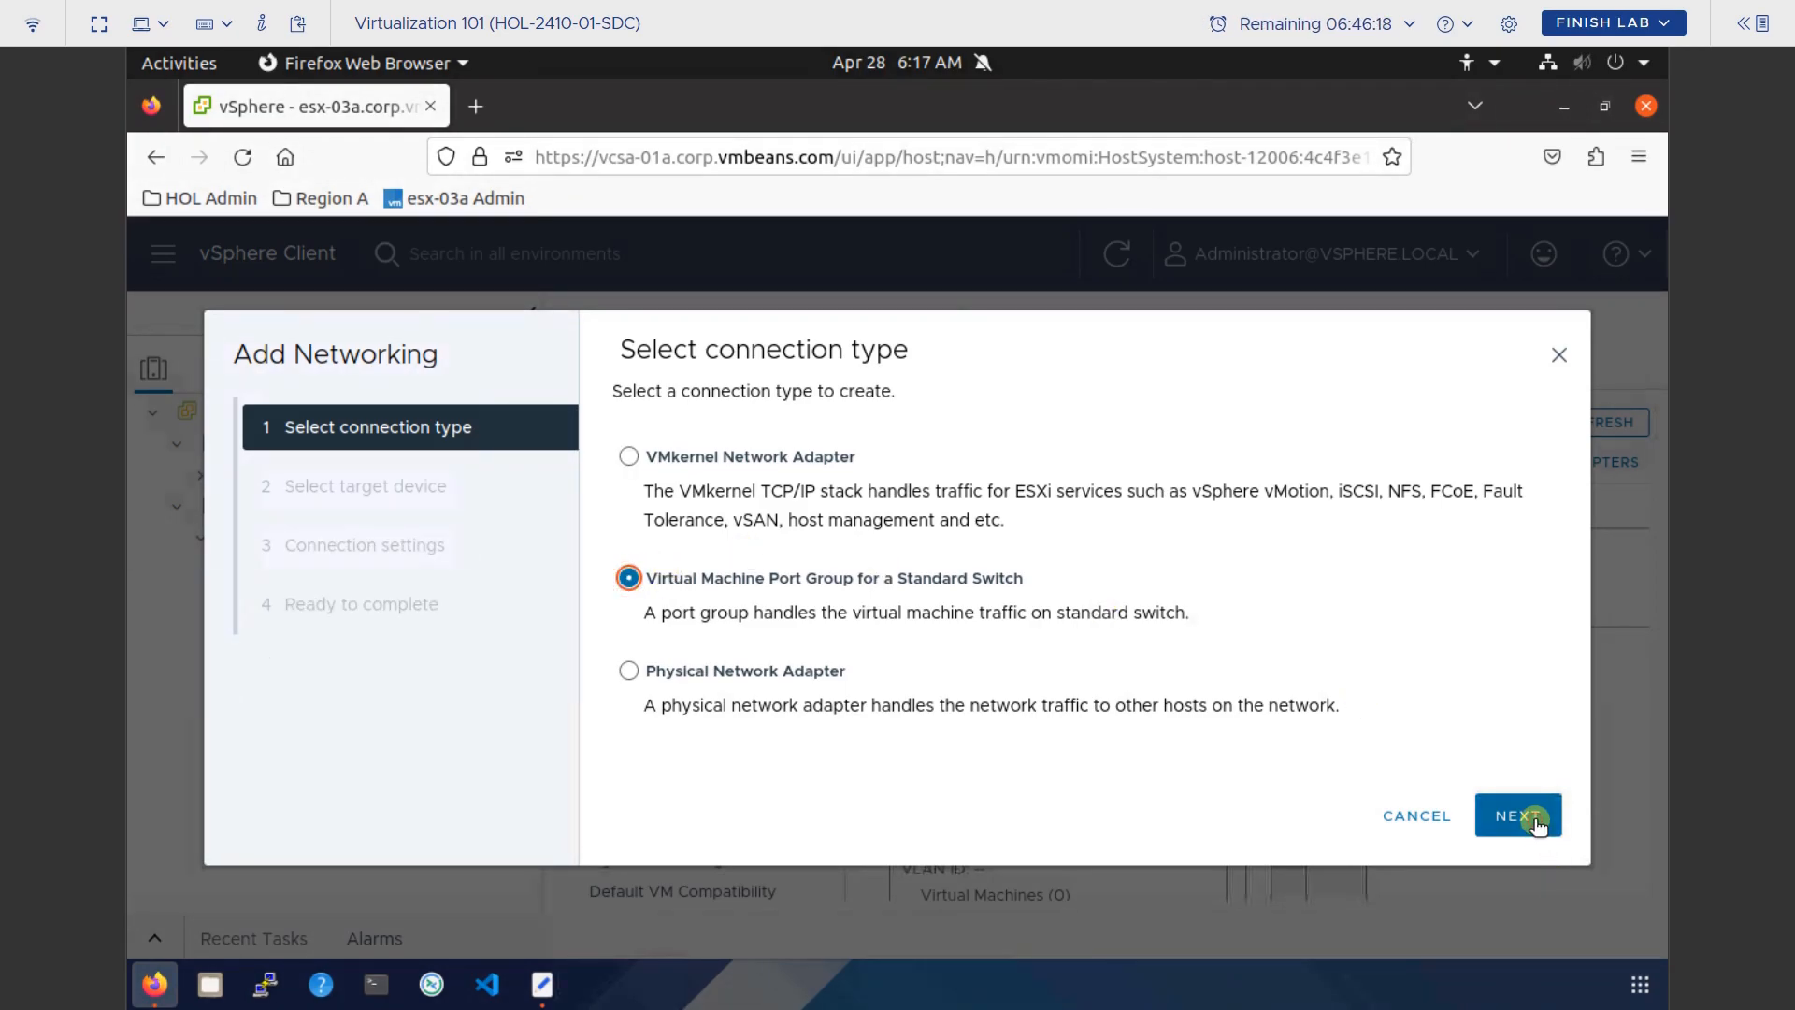
{"action": "left_click", "coordinate": [1534, 819]}
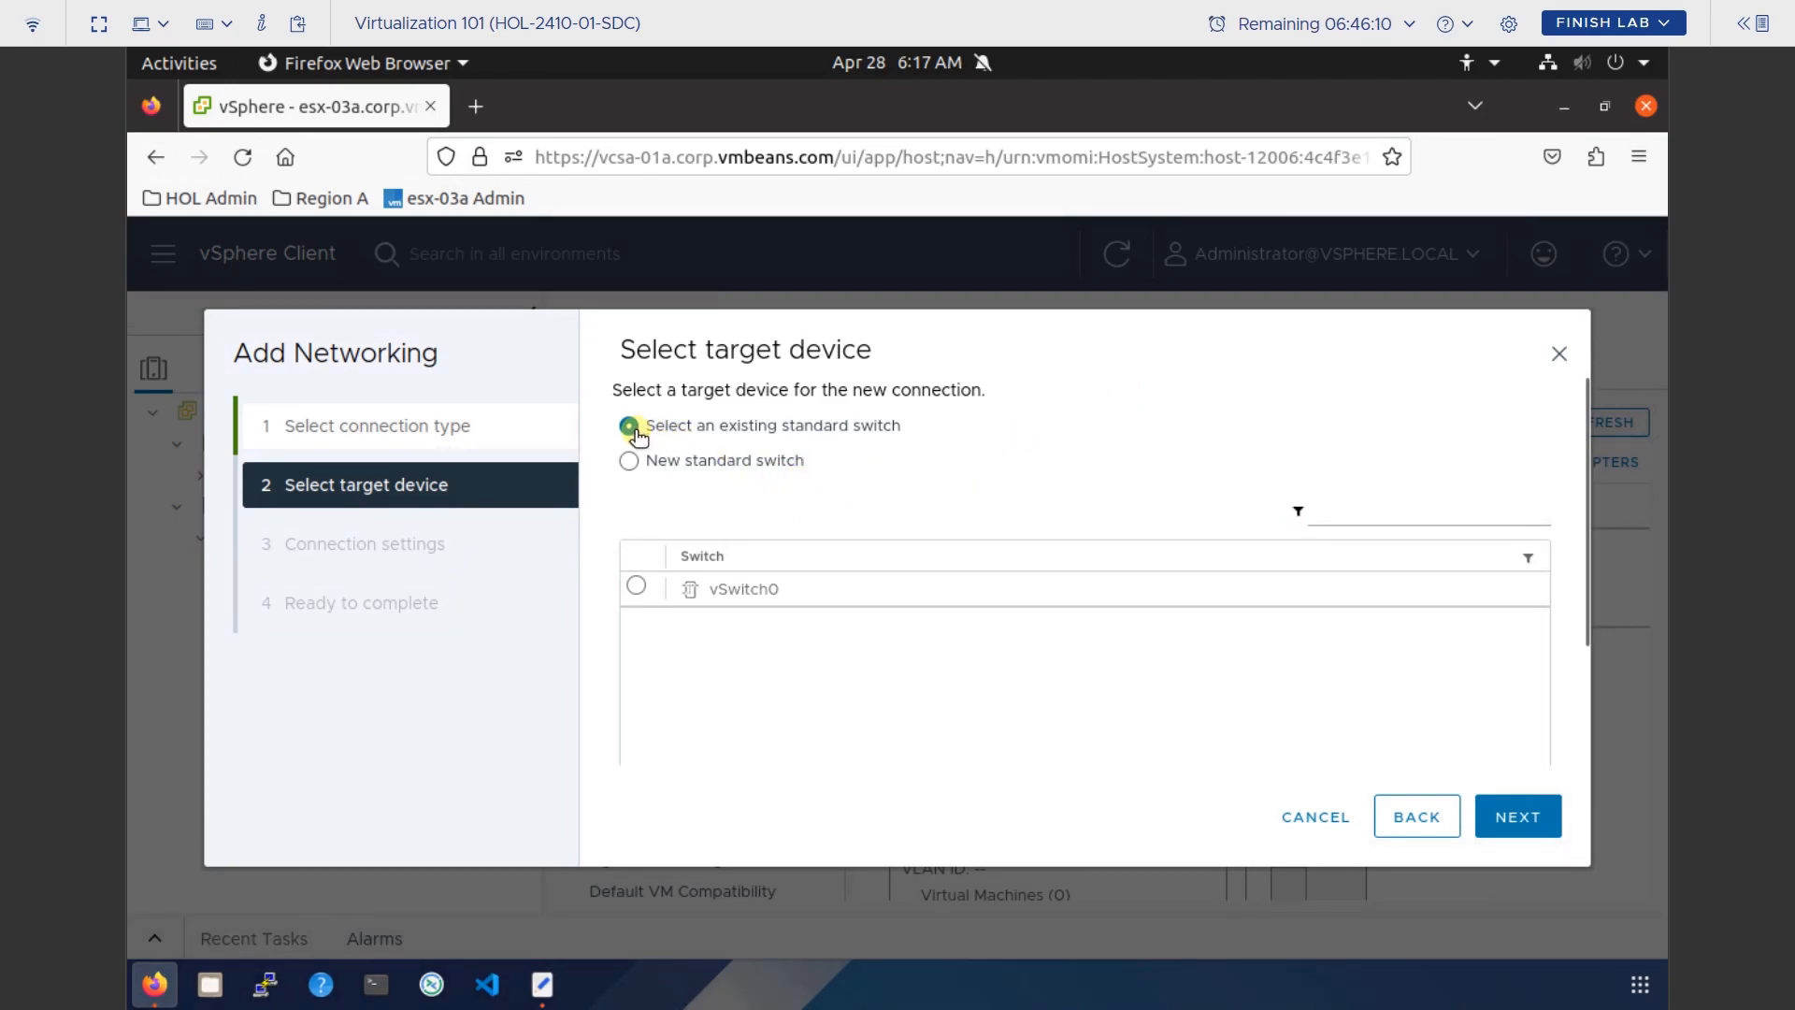
{"action": "left_click", "coordinate": [635, 587]}
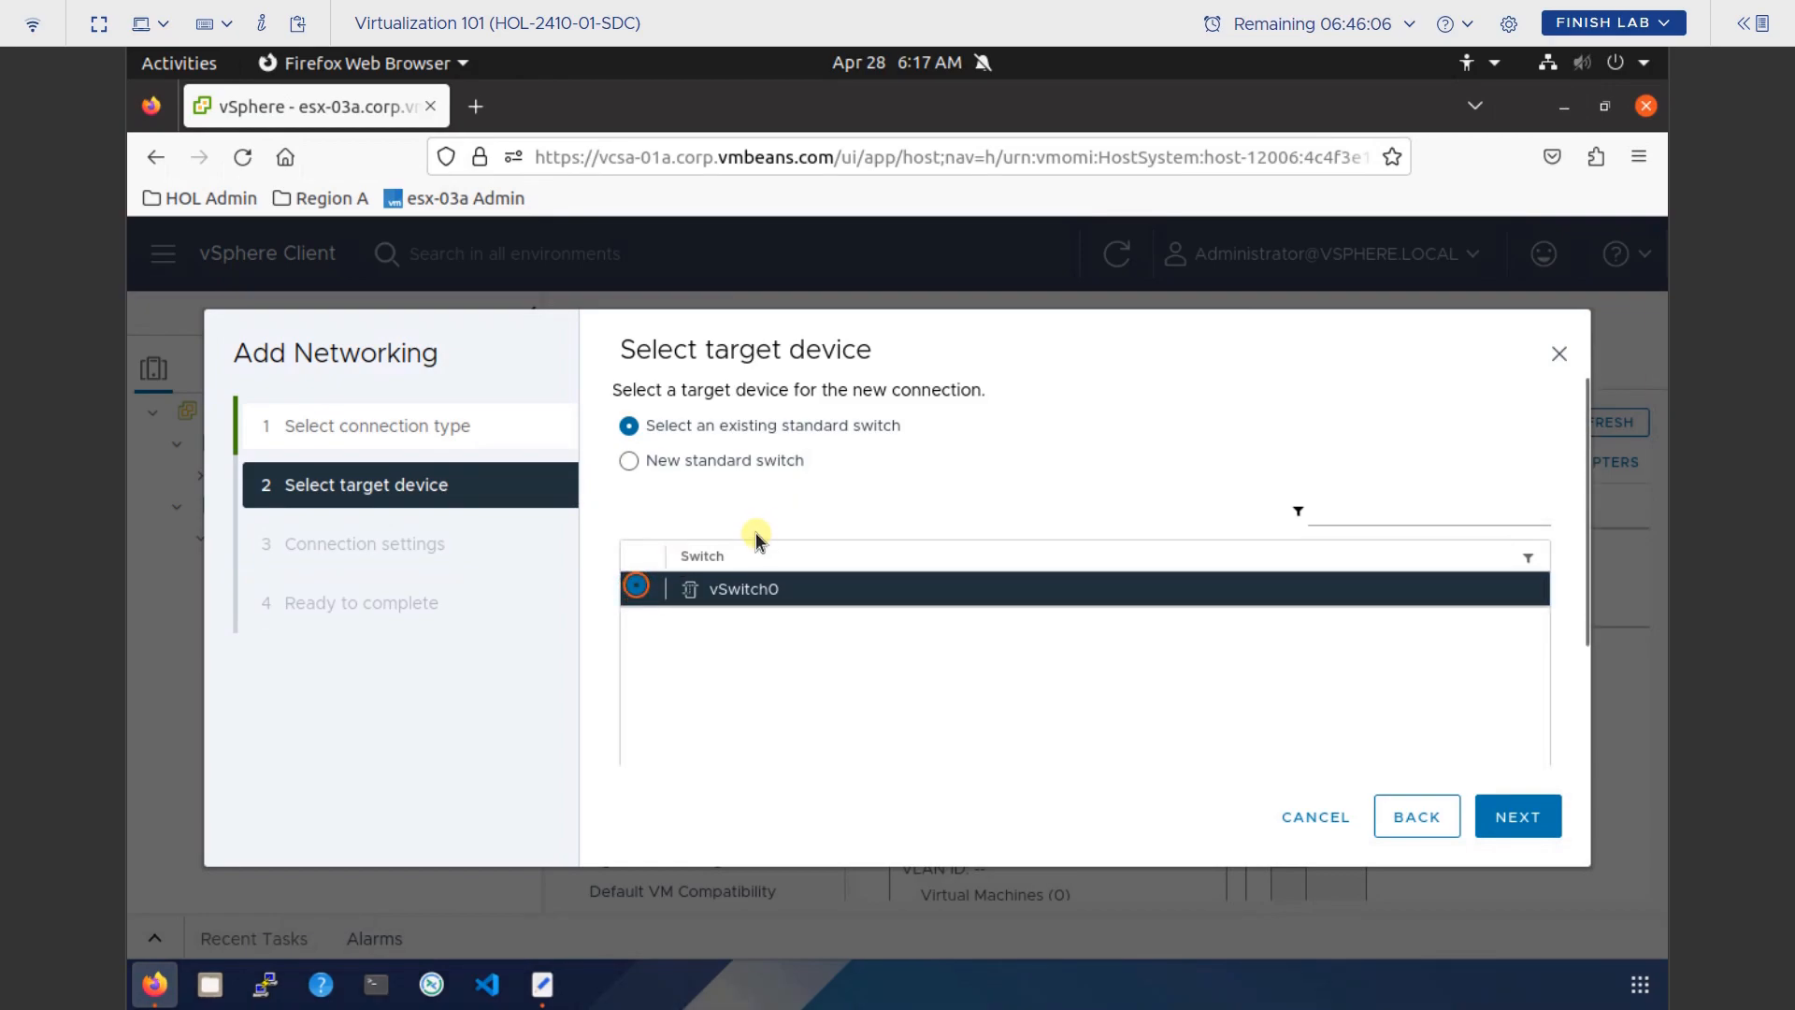
{"action": "left_click", "coordinate": [1564, 351]}
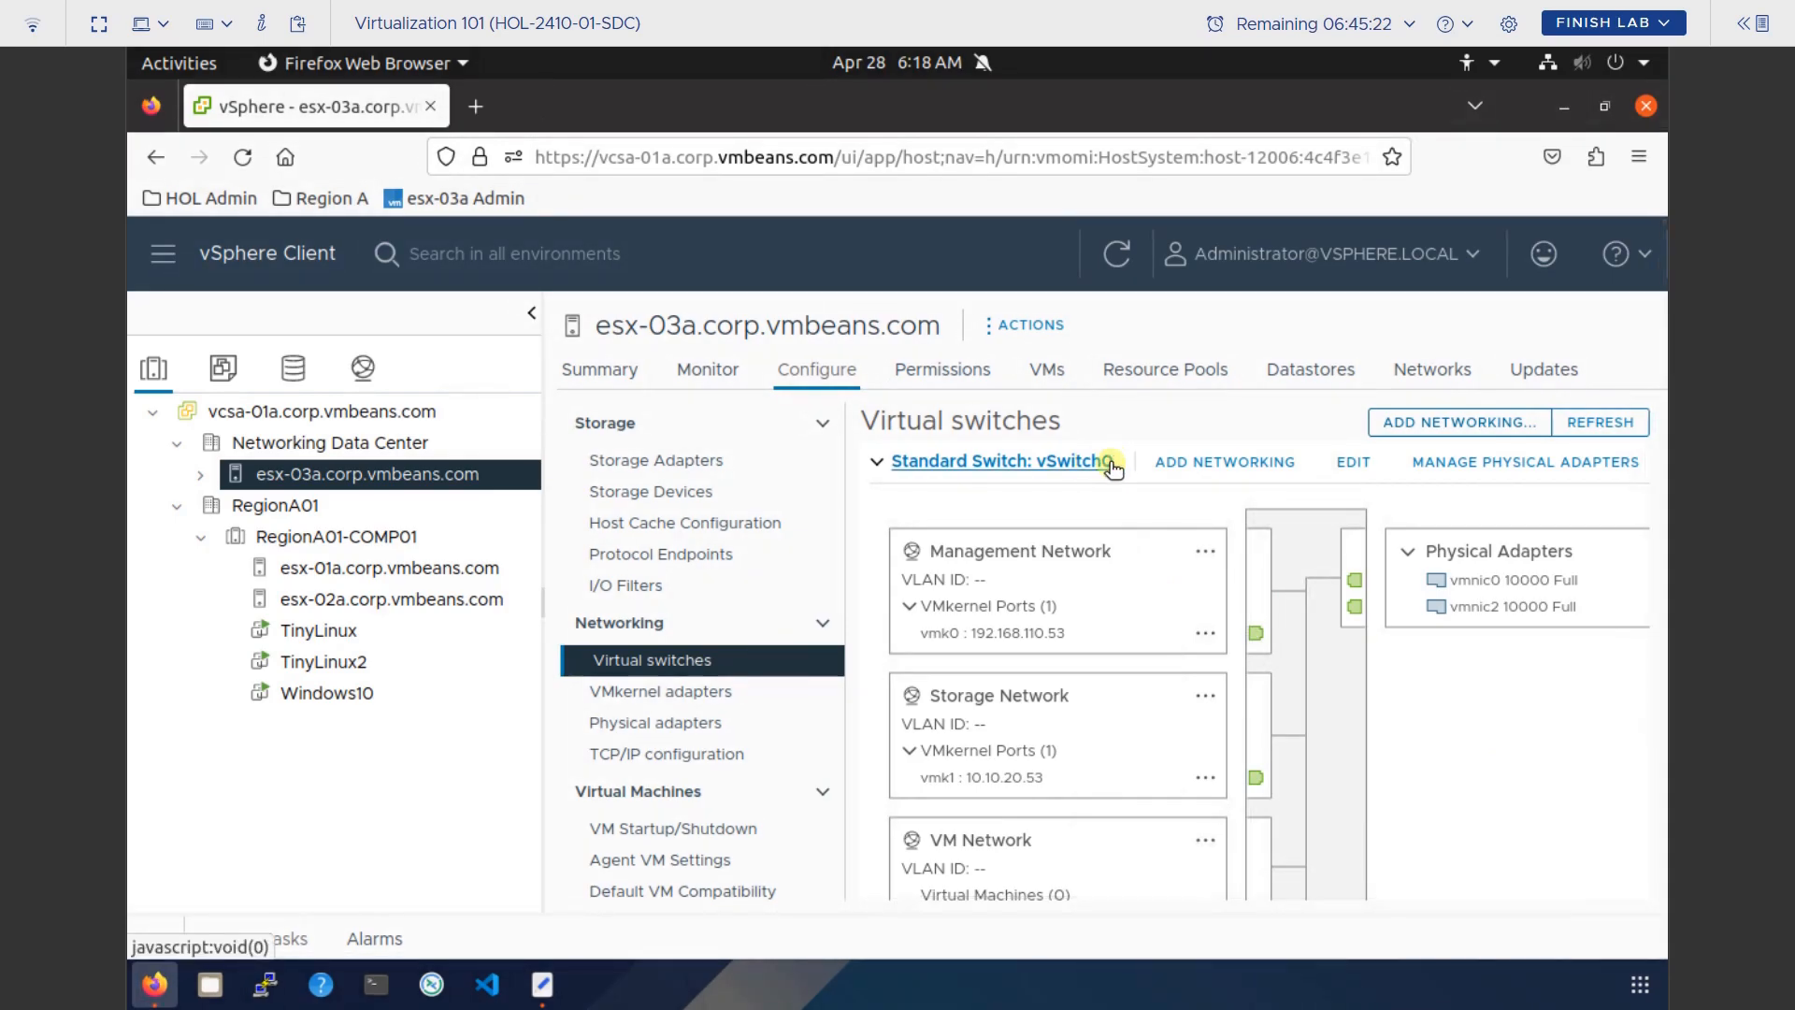
Start a Virtual Machine Port Group on vSwitch0 and reach Connection settings, defaulting to VM Network 2.
{"action": "left_click", "coordinate": [1500, 423]}
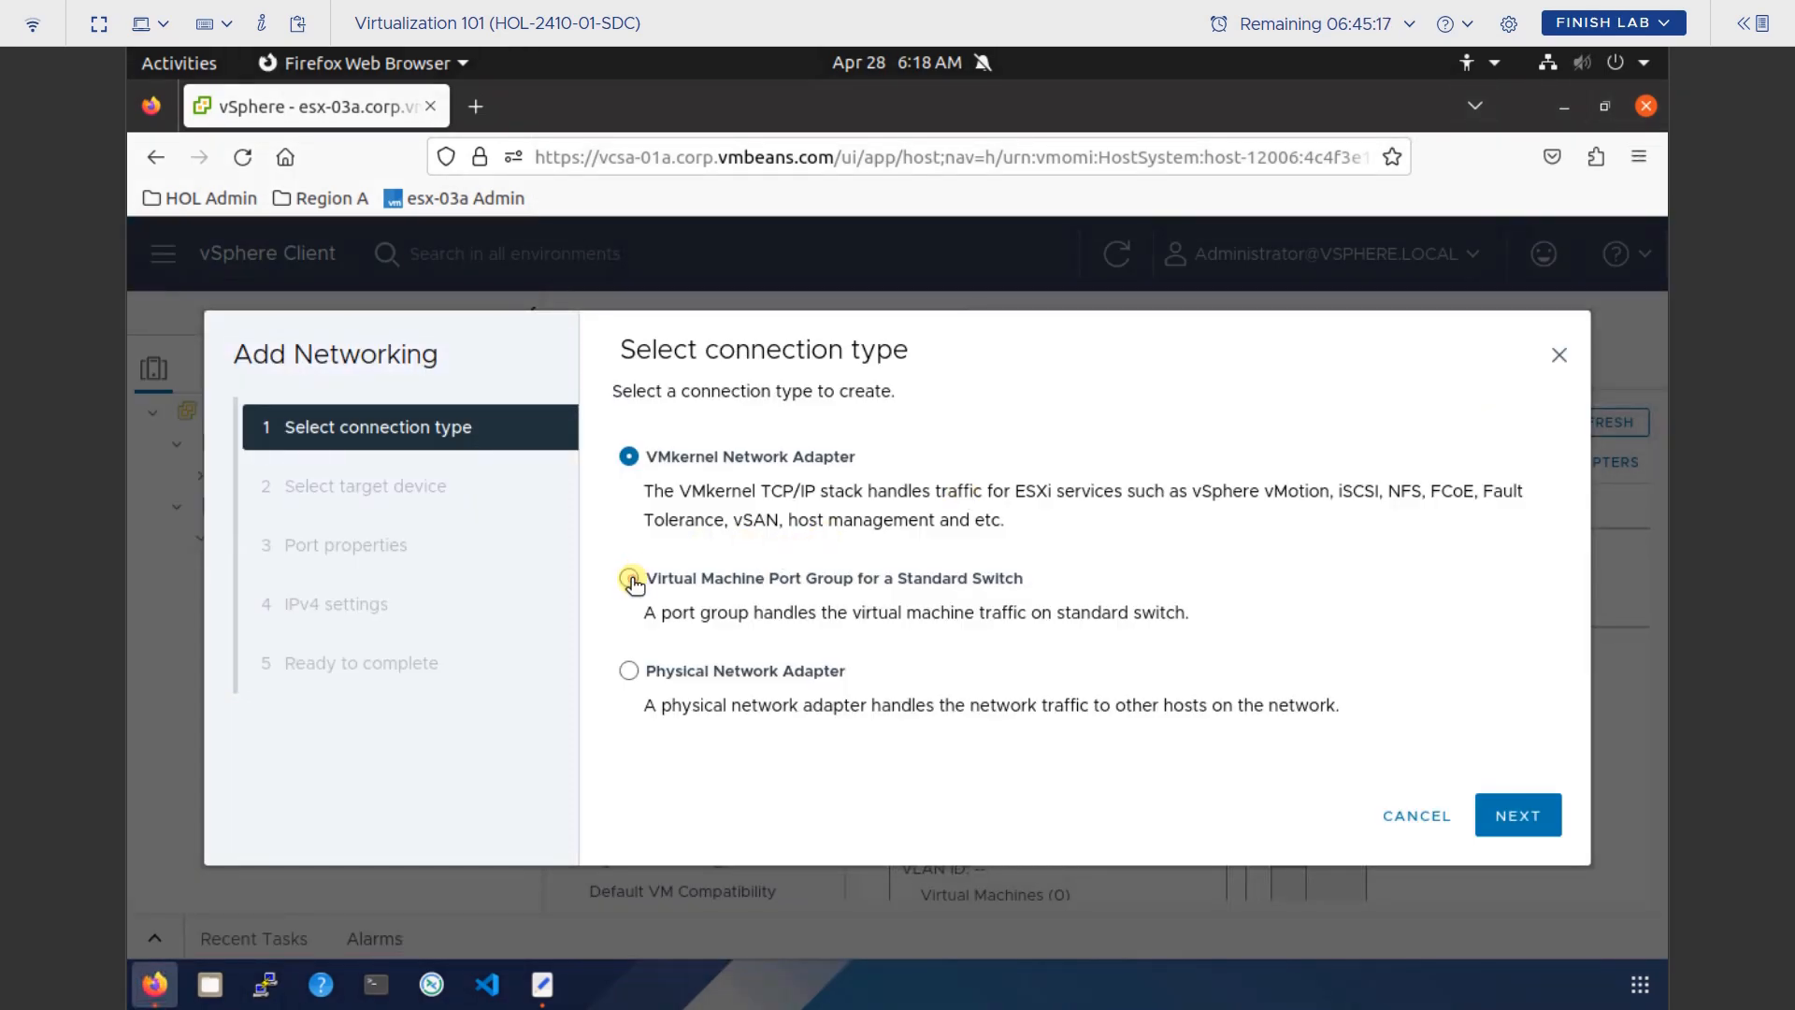
{"action": "left_click", "coordinate": [630, 578]}
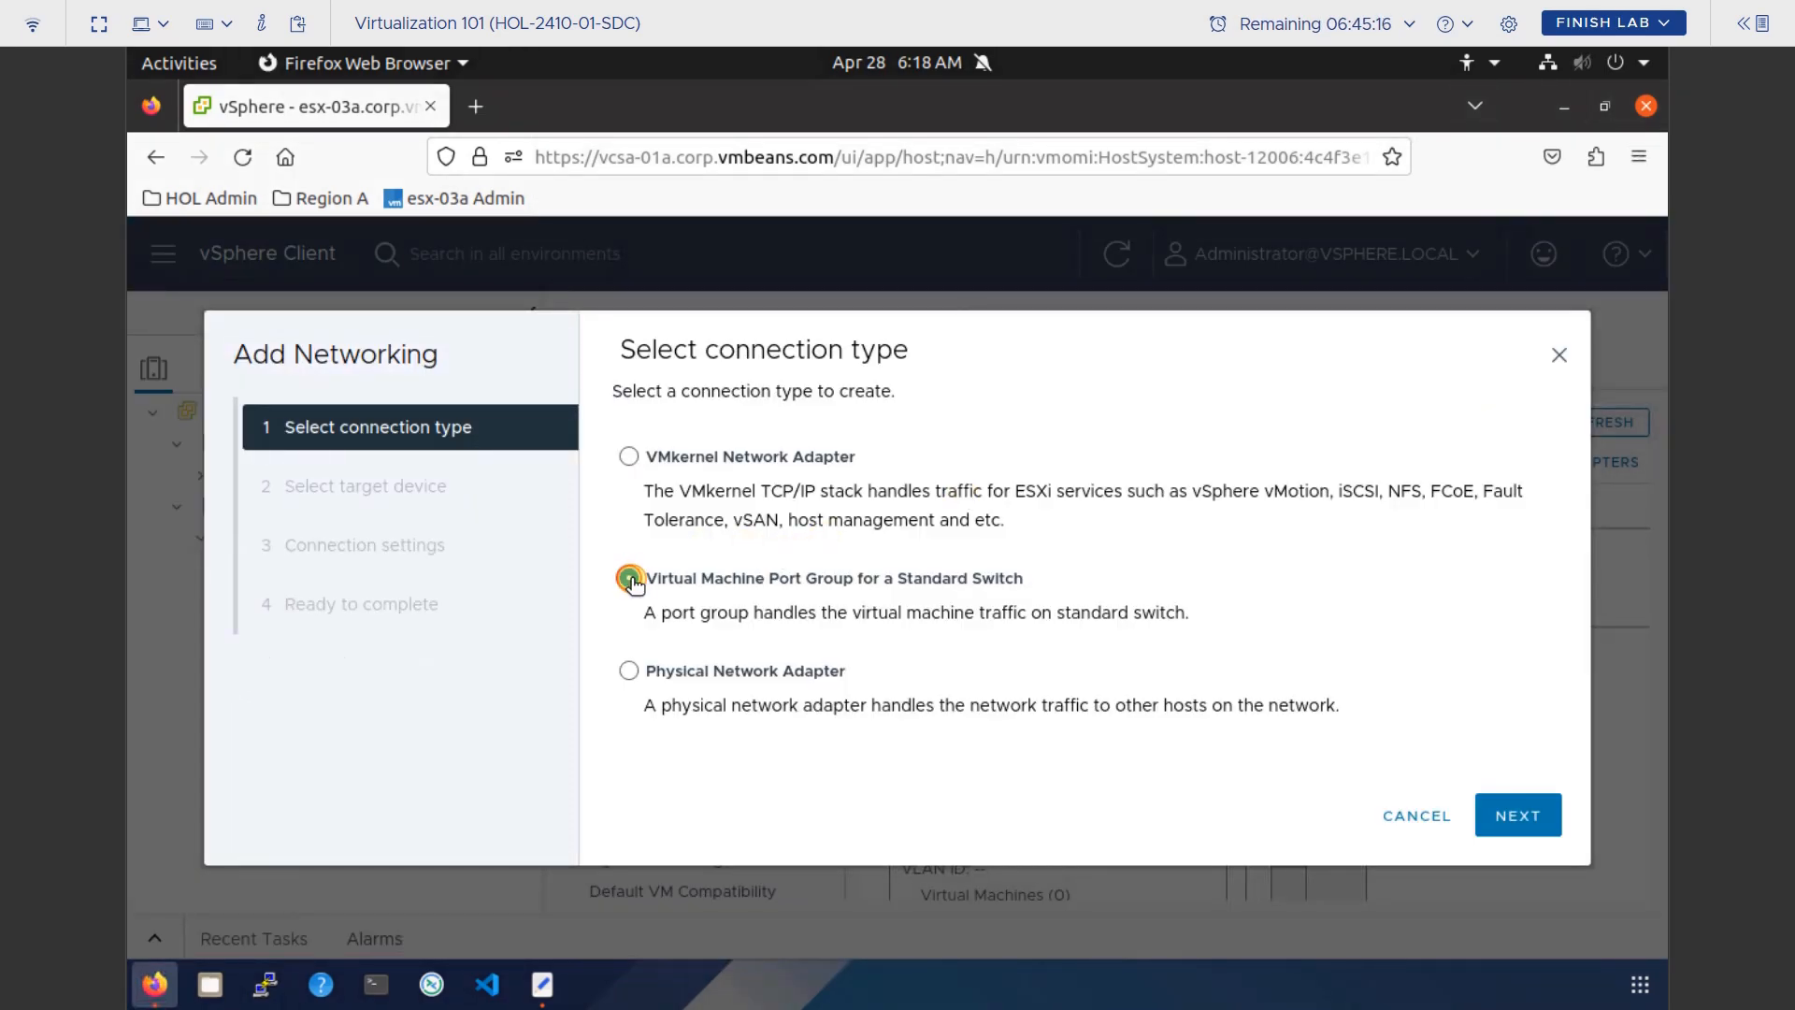
{"action": "left_click", "coordinate": [1507, 813]}
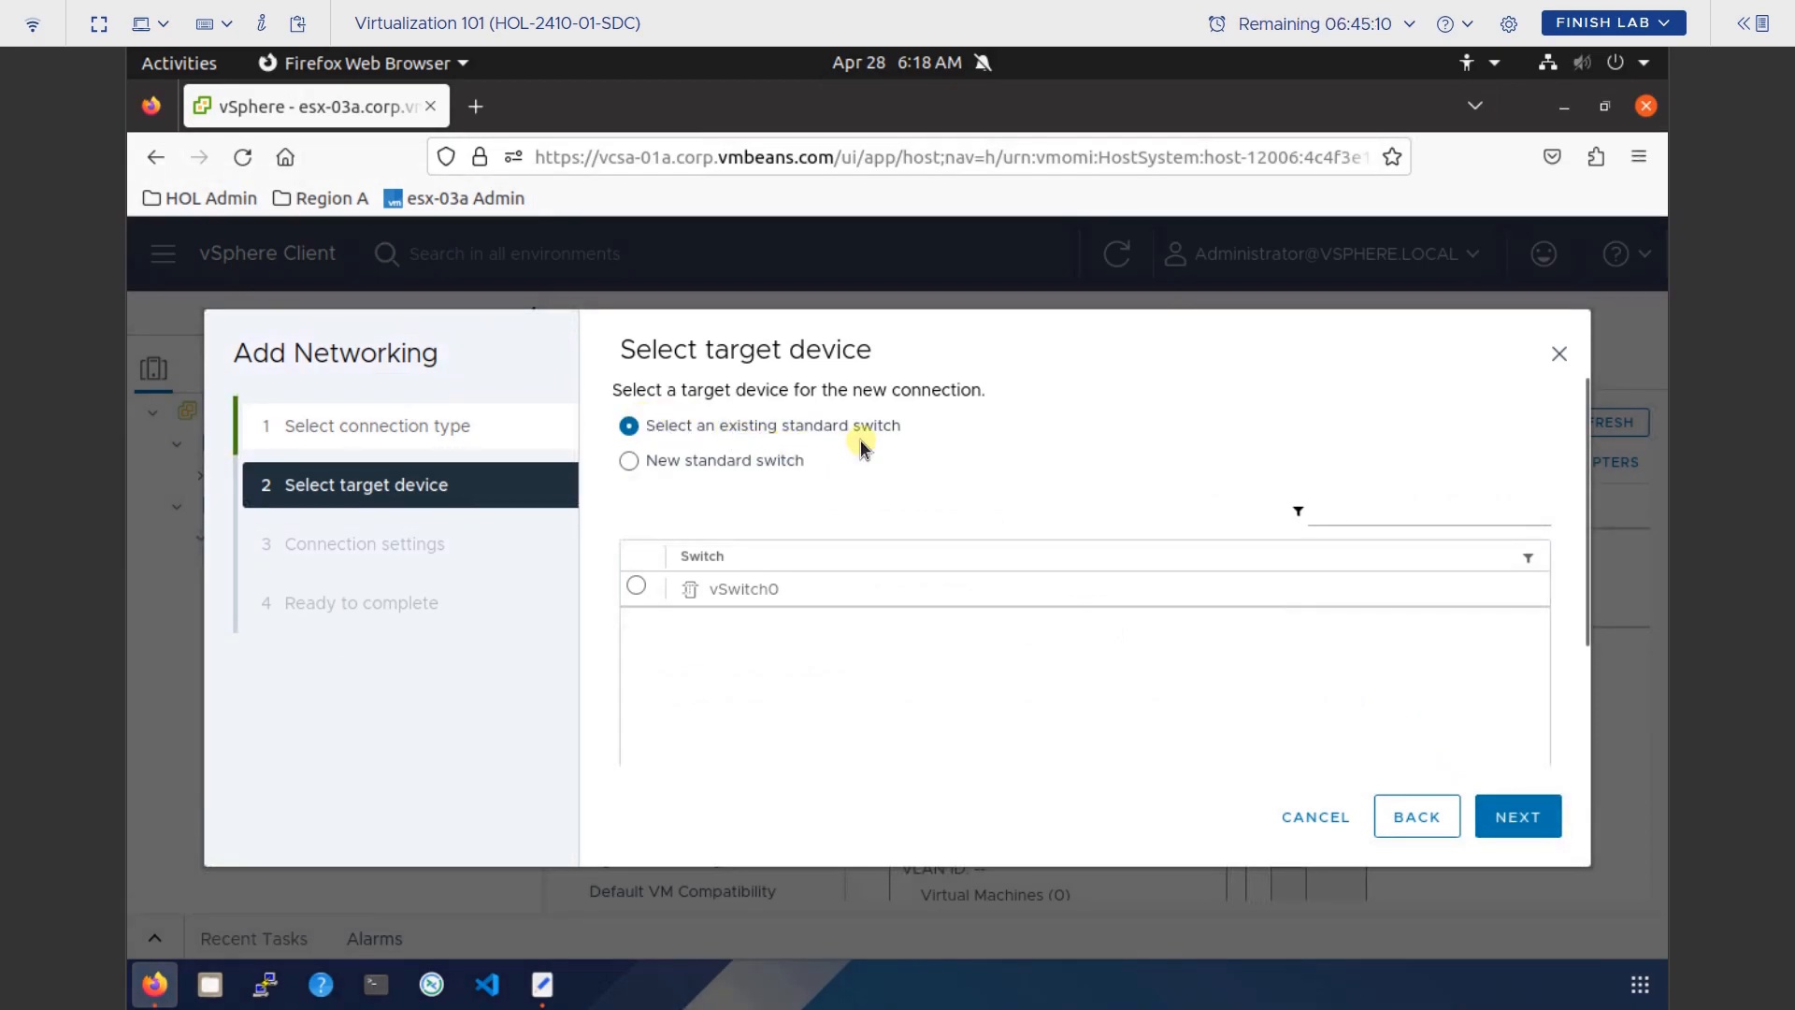
{"action": "left_click", "coordinate": [679, 591]}
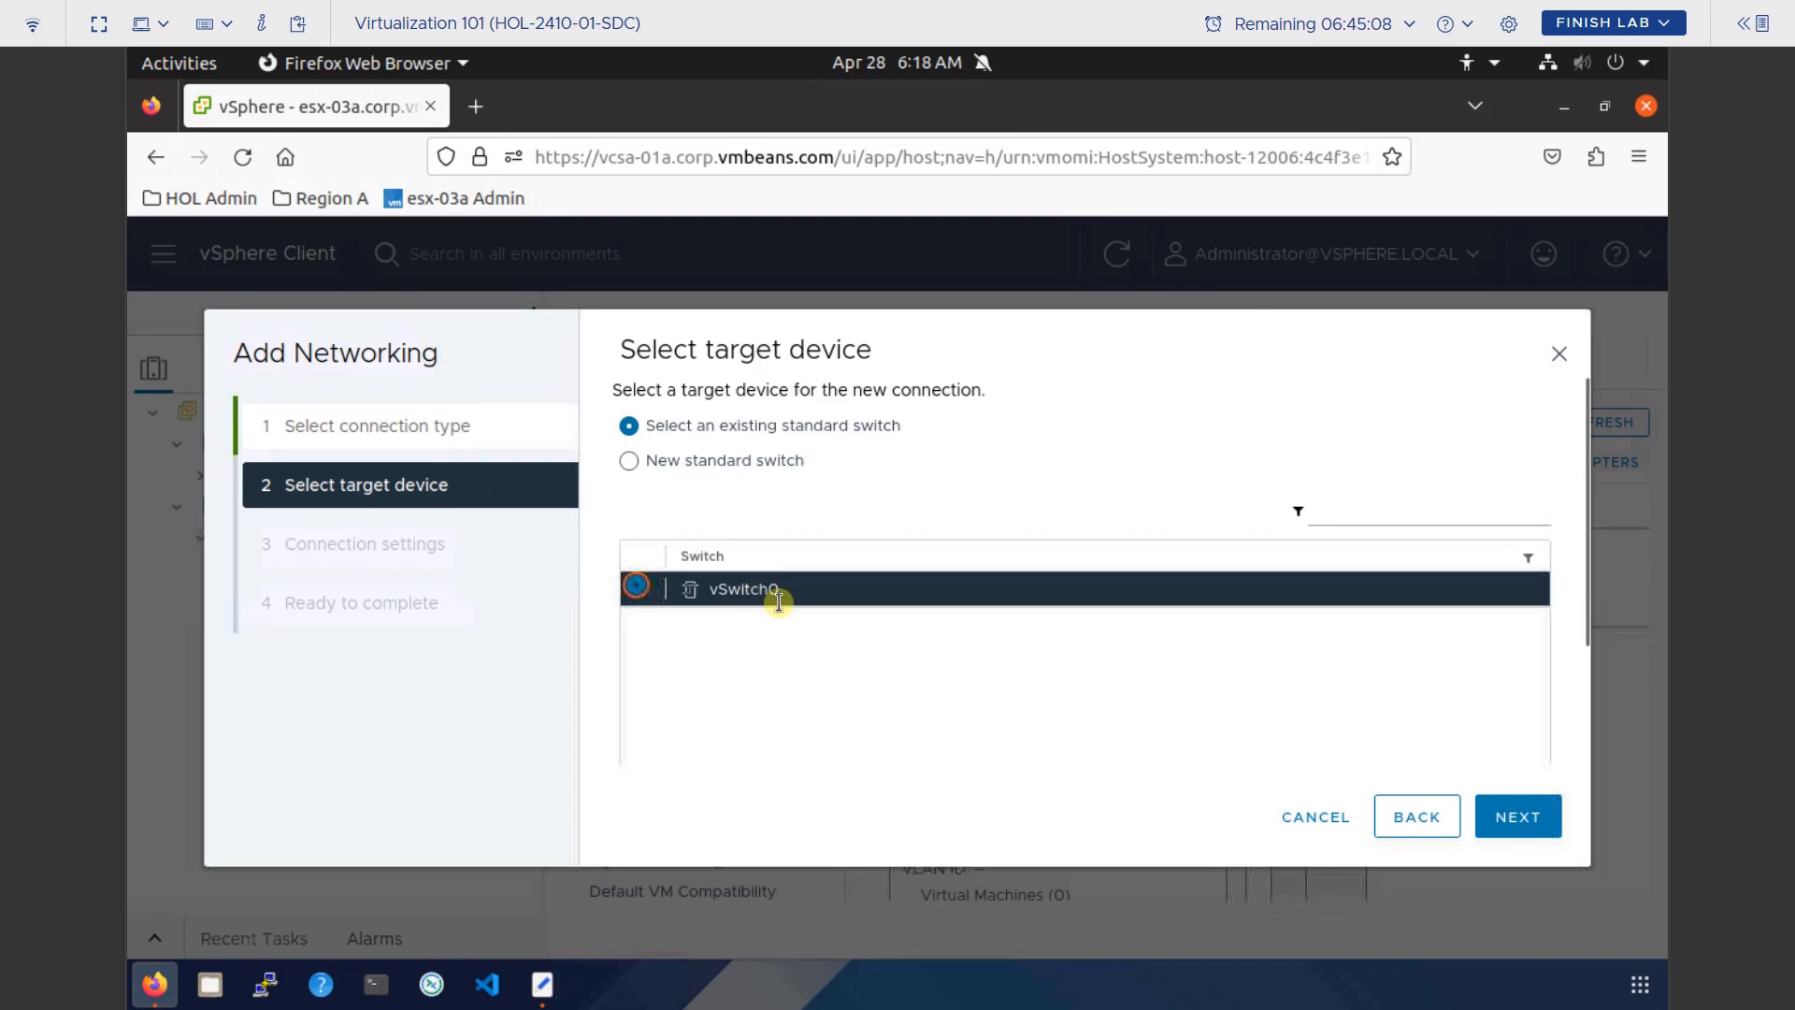
{"action": "left_click", "coordinate": [1524, 815]}
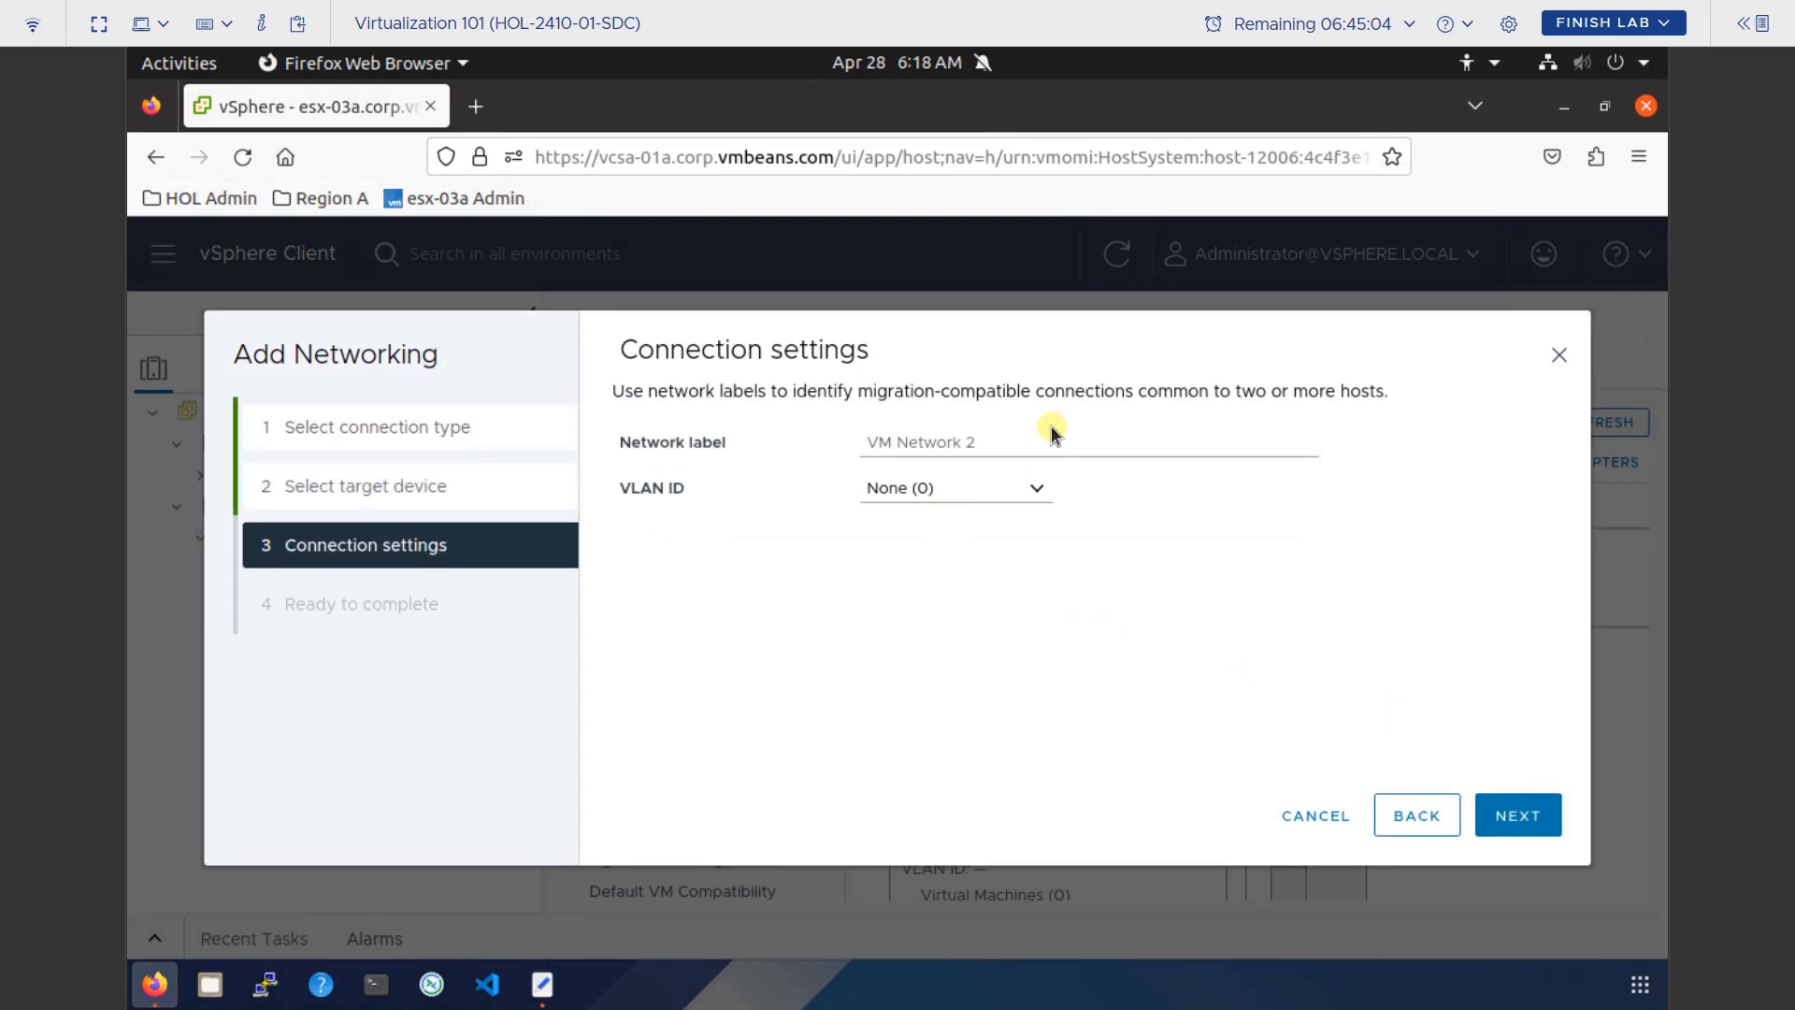
Replace the VM Network 2 label with 'Windows' and review the Ready to complete summary.
{"action": "left_click_drag", "start_coordinate": [1032, 431], "coordinate": [835, 435]}
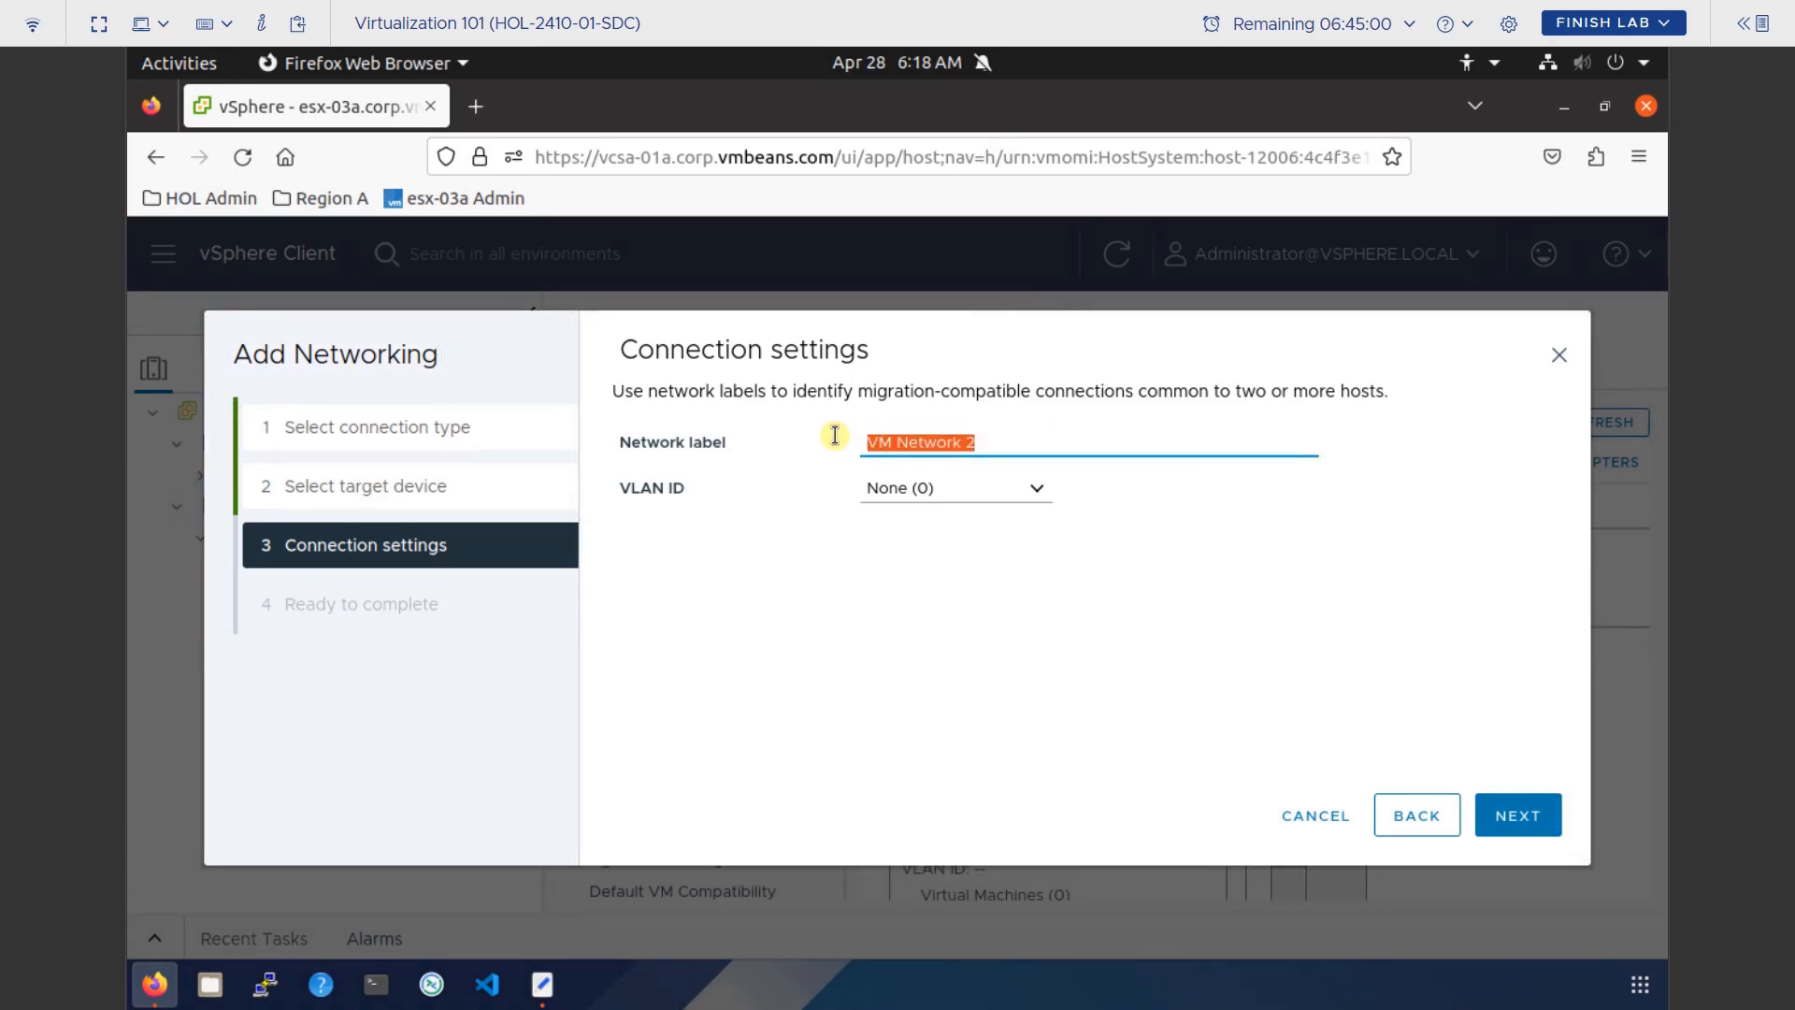
{"action": "type", "text": "Windows"}
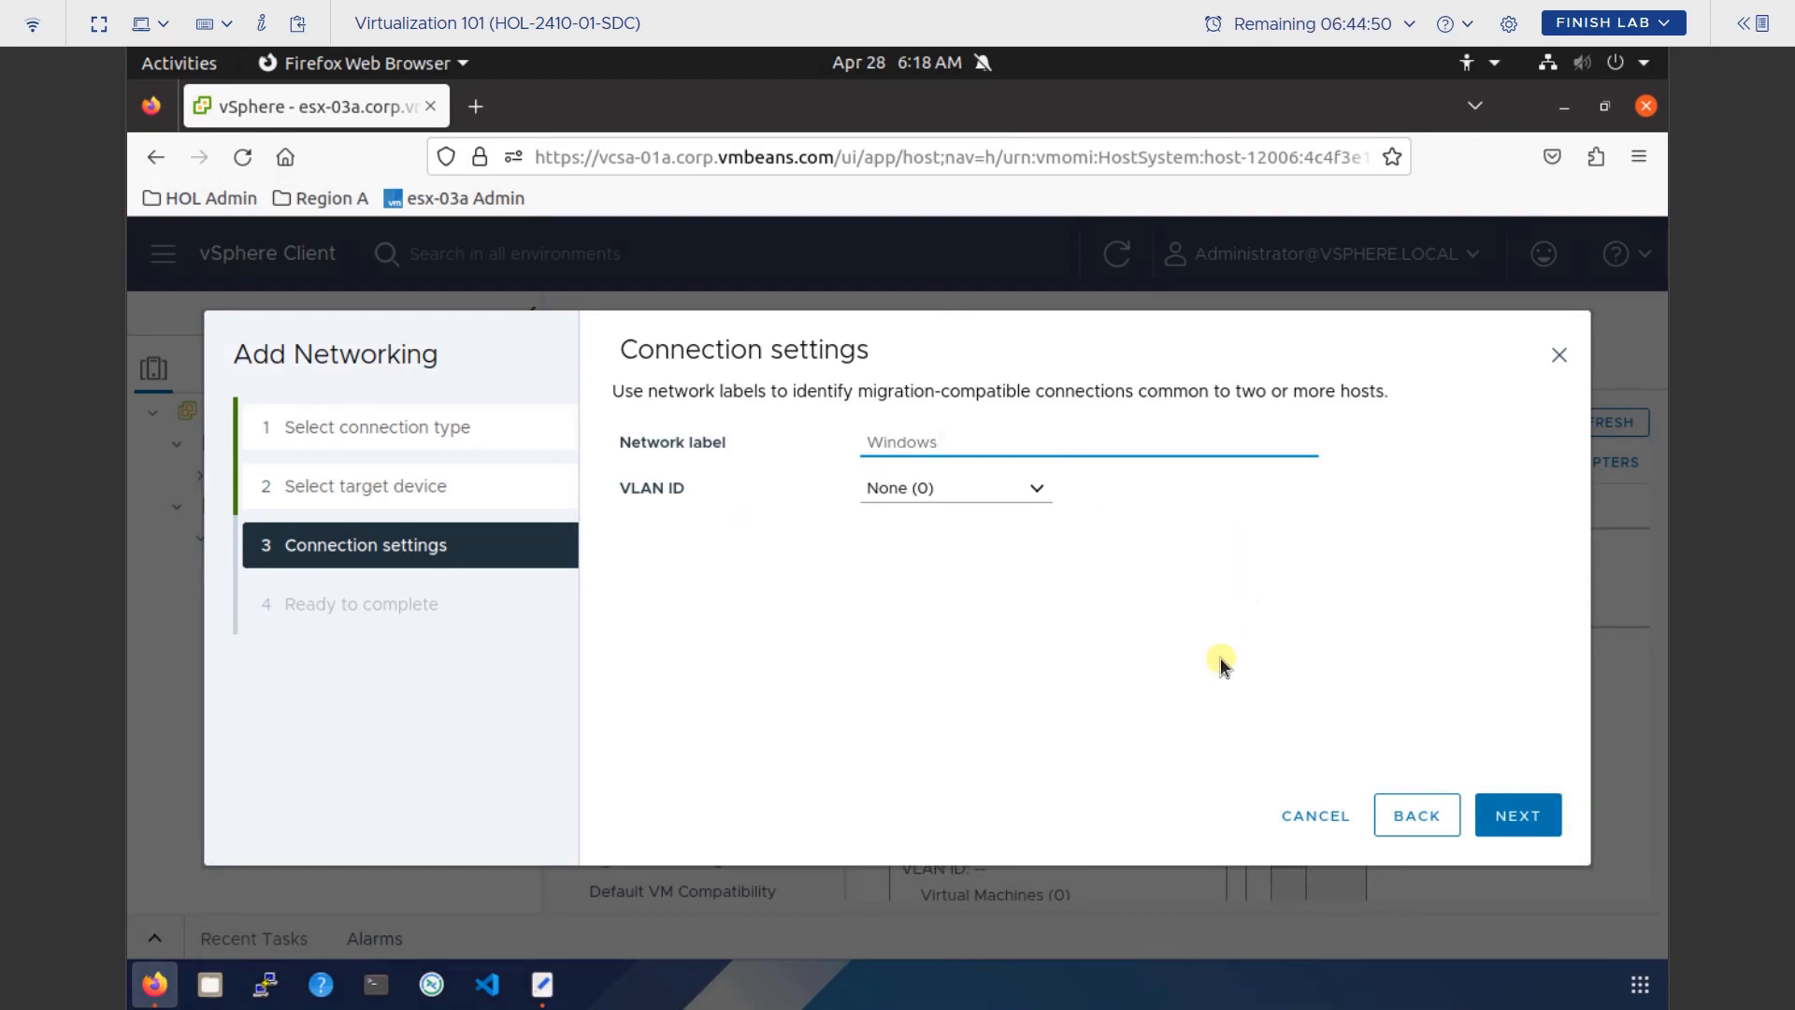
{"action": "left_click", "coordinate": [1515, 813]}
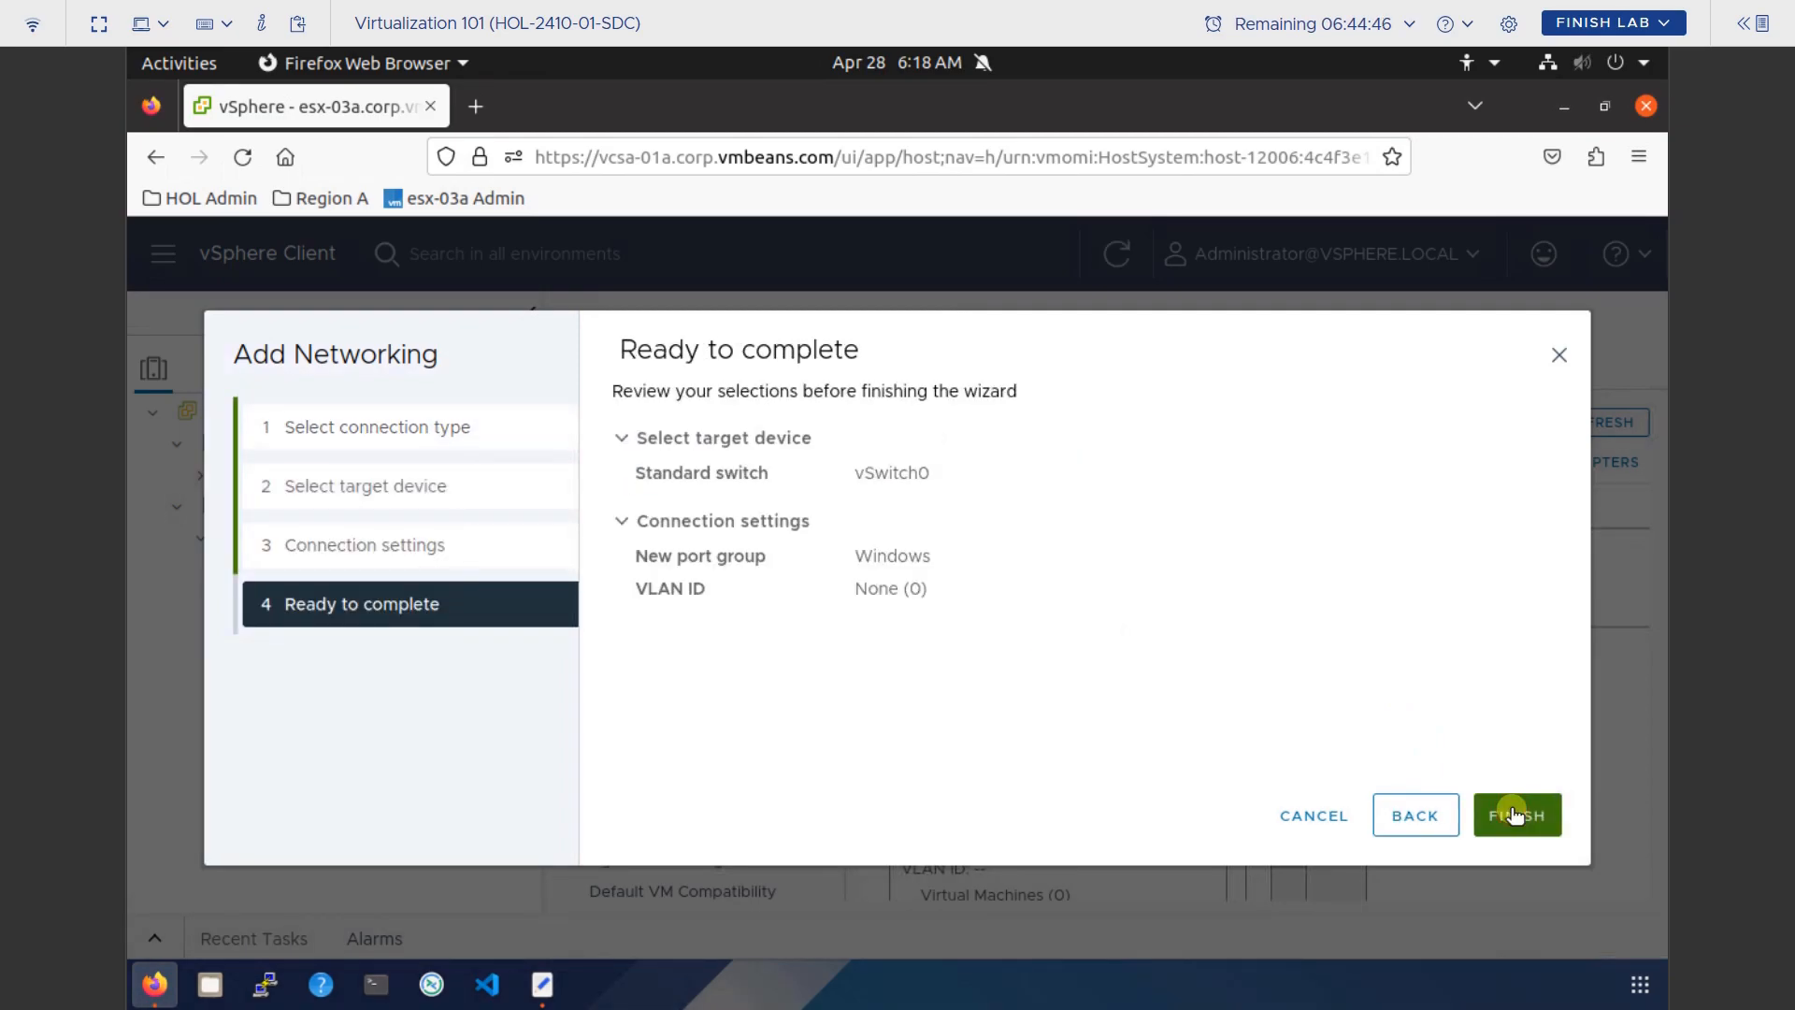
Finish creating the Windows port group and check it on vSwitch0's diagram.
{"action": "left_click", "coordinate": [1515, 815]}
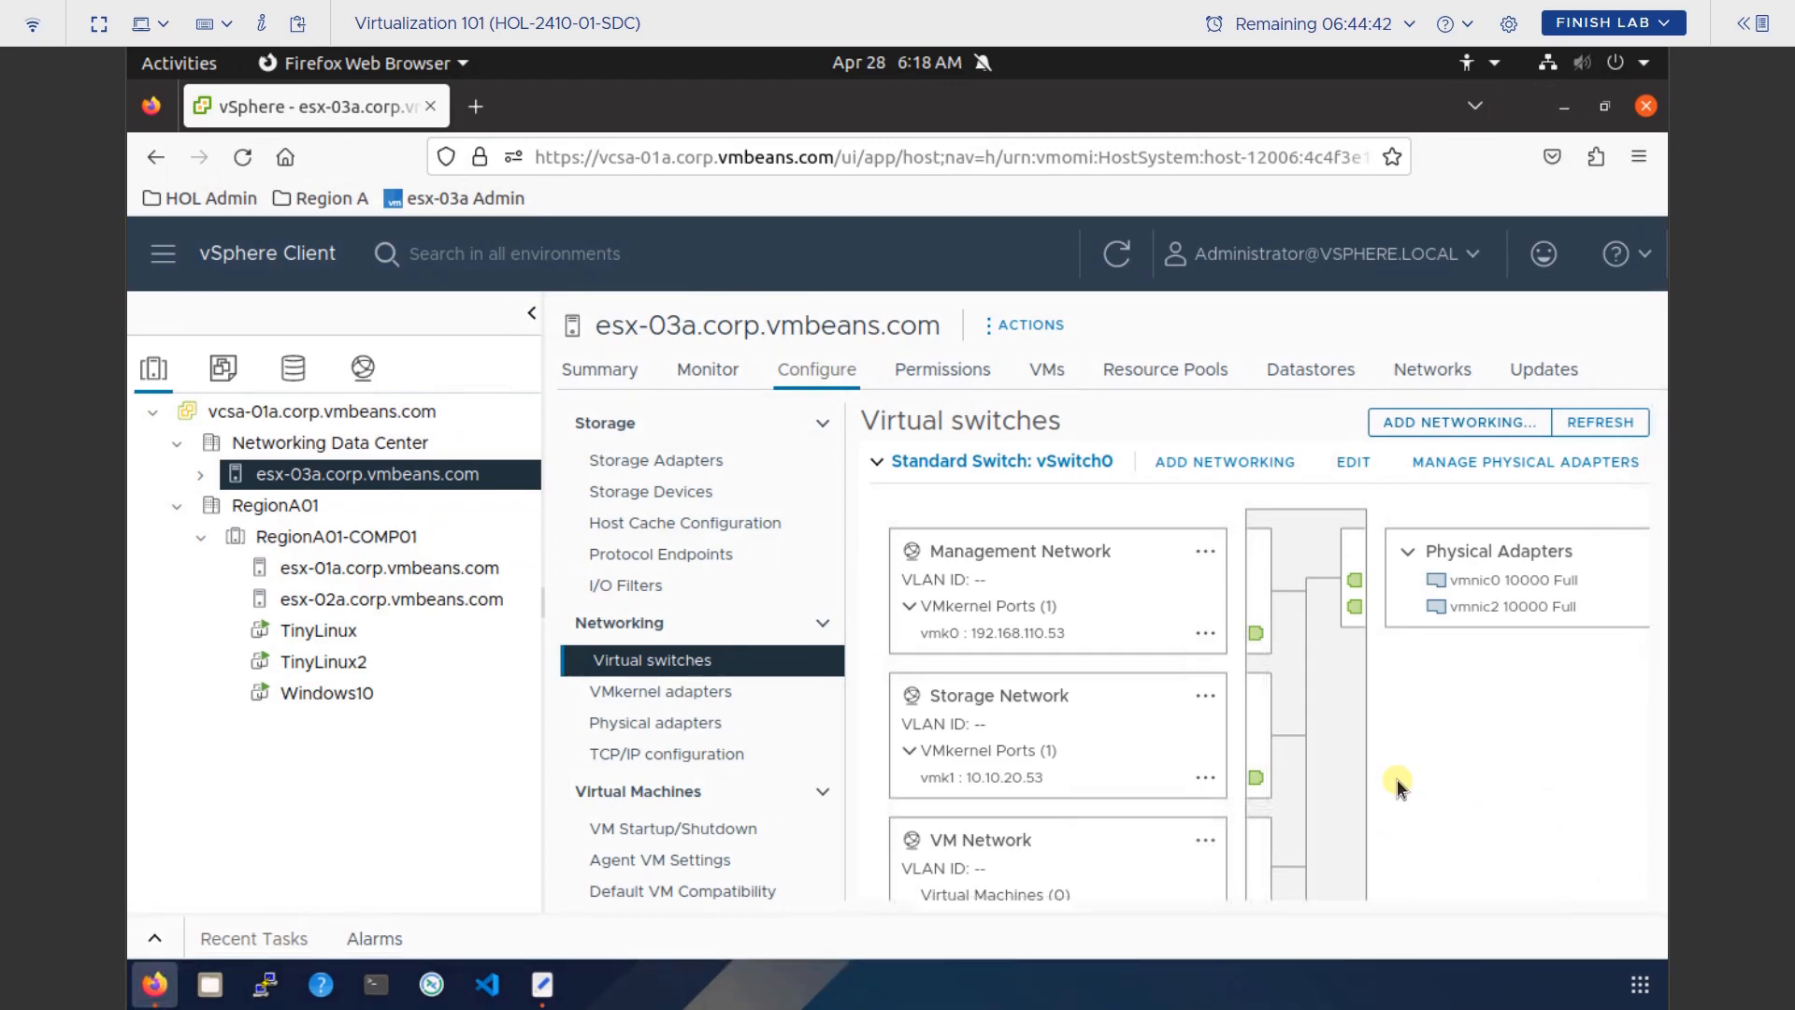
{"action": "scroll", "coordinate": [1397, 781], "scroll_direction": "down", "scroll_amount": 5}
{"action": "scroll", "coordinate": [1397, 778], "scroll_direction": "up", "scroll_amount": 2}
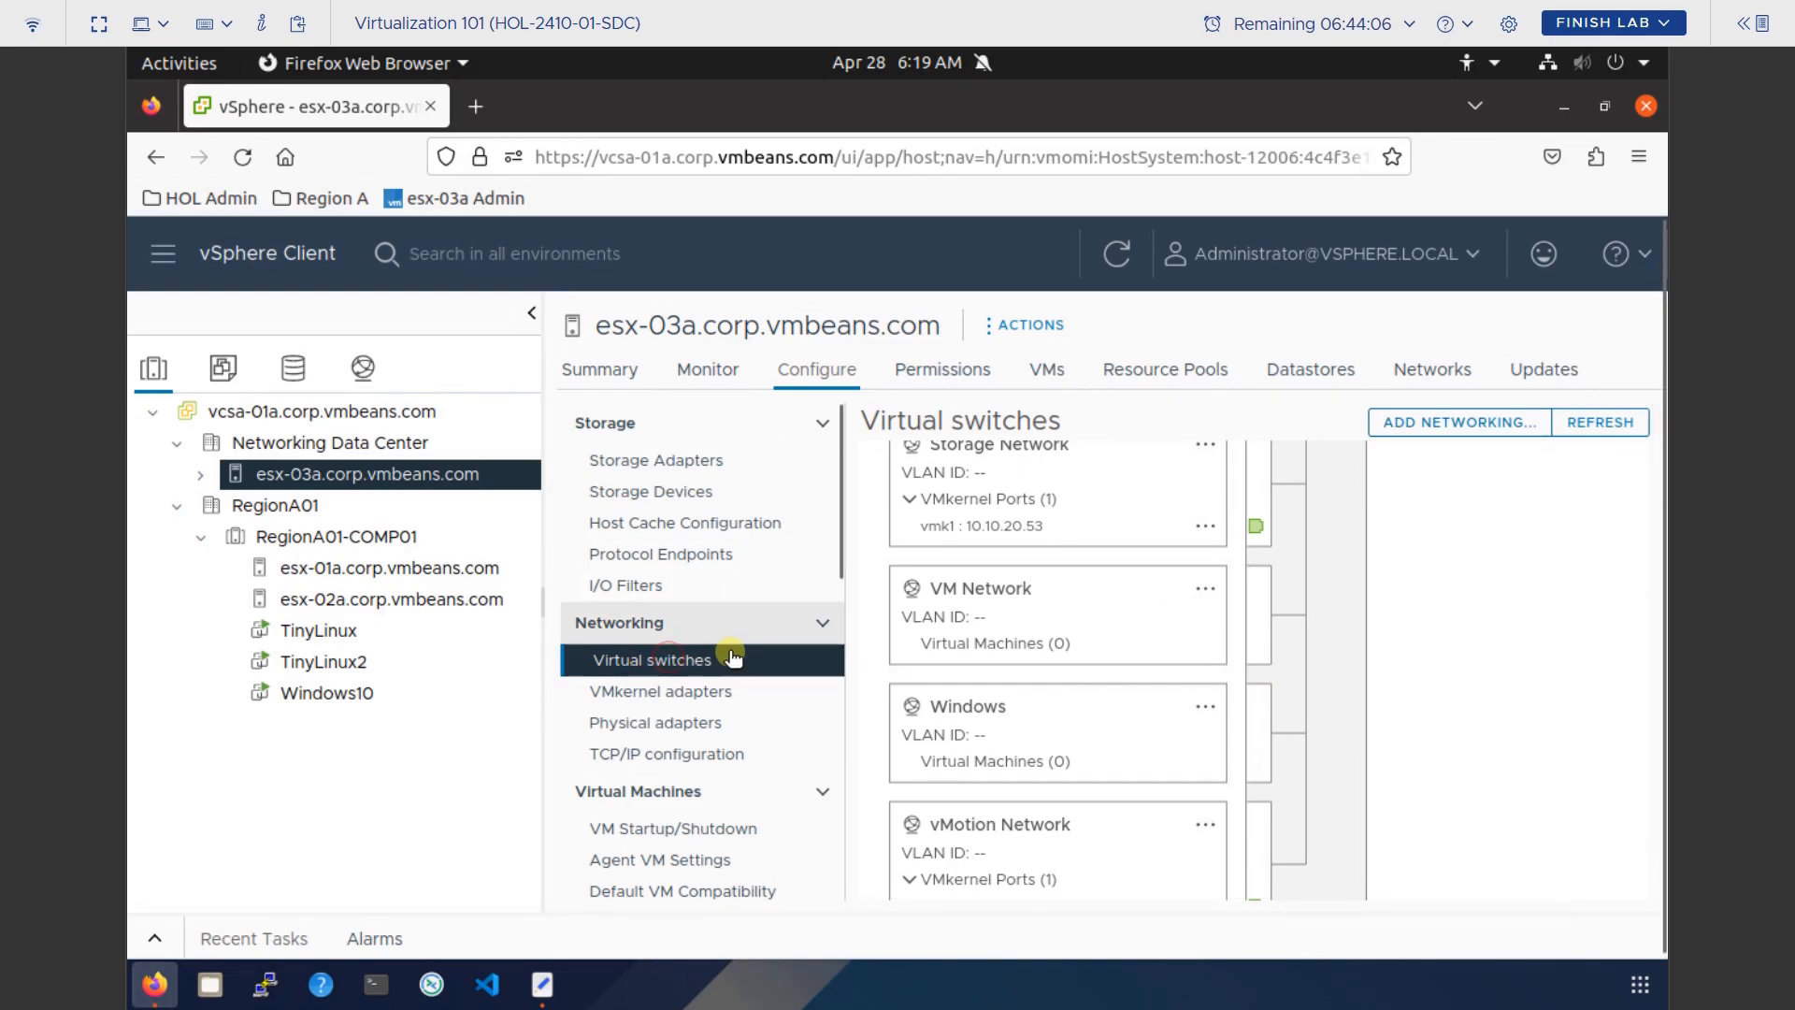
Start a VMkernel Network Adapter on existing standard switch vSwitch0 and reach Port properties.
{"action": "left_click", "coordinate": [1525, 426]}
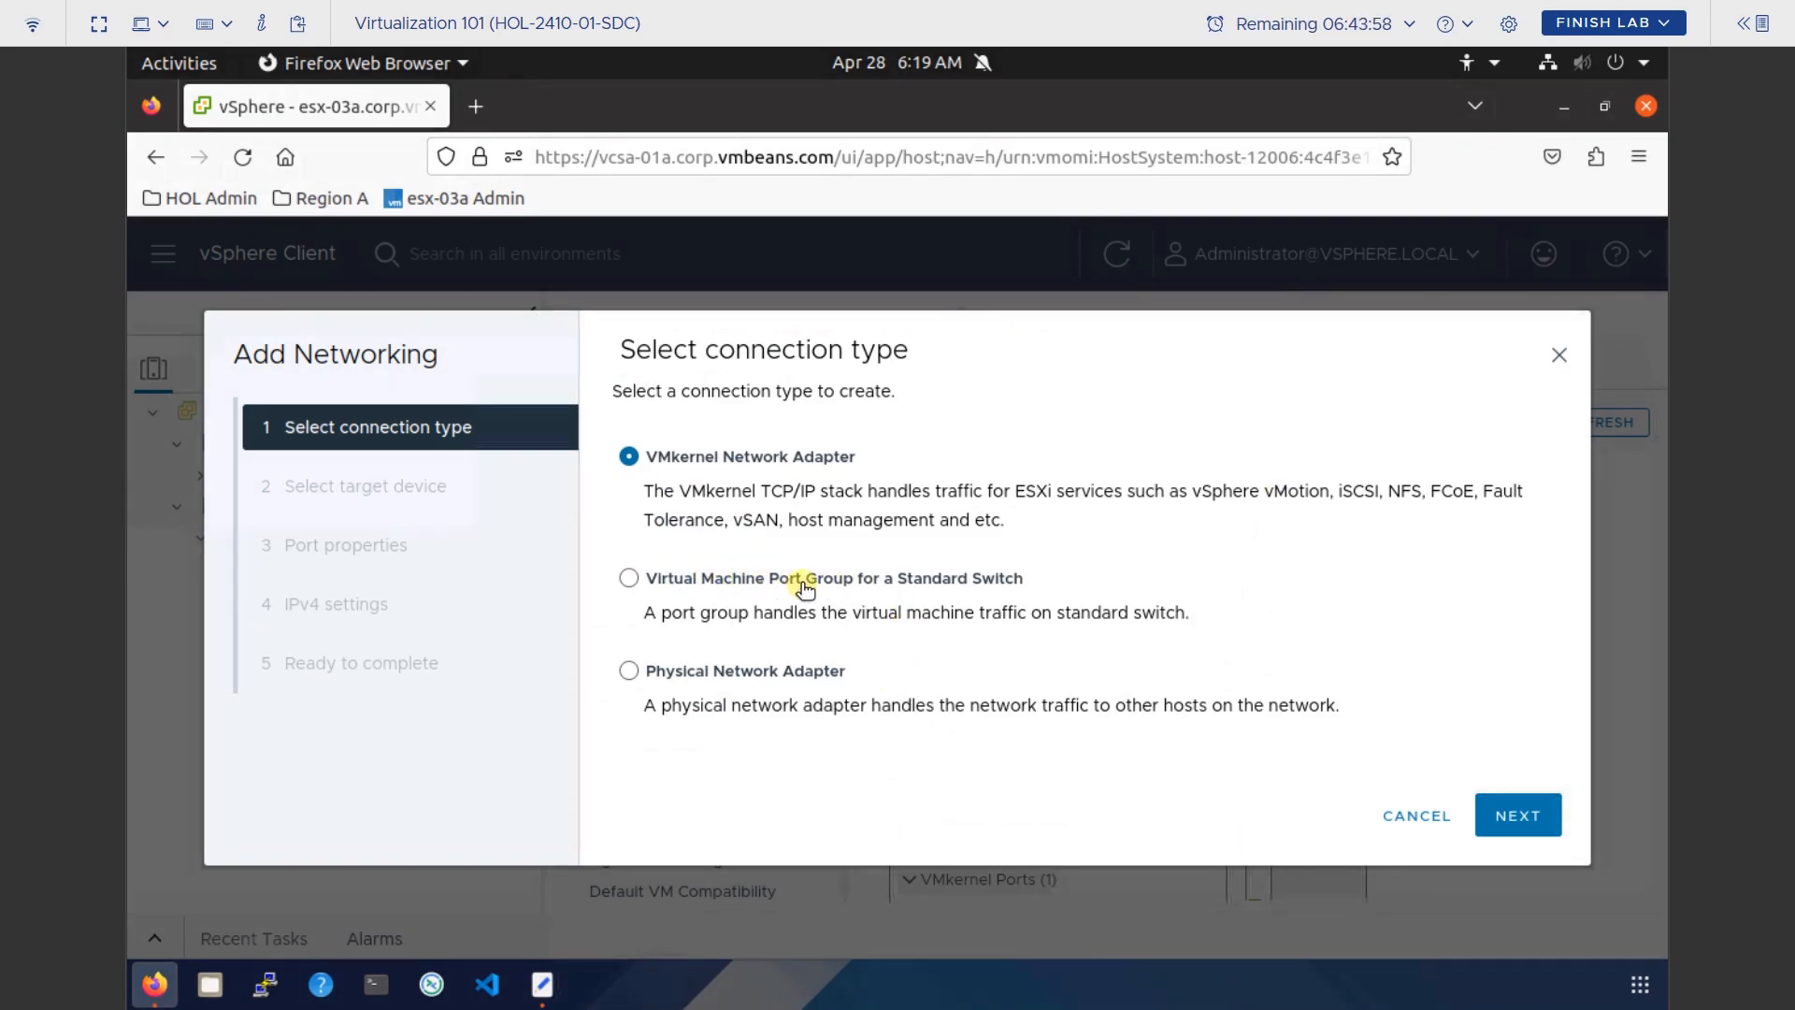
{"action": "left_click", "coordinate": [630, 457]}
{"action": "left_click", "coordinate": [1529, 812]}
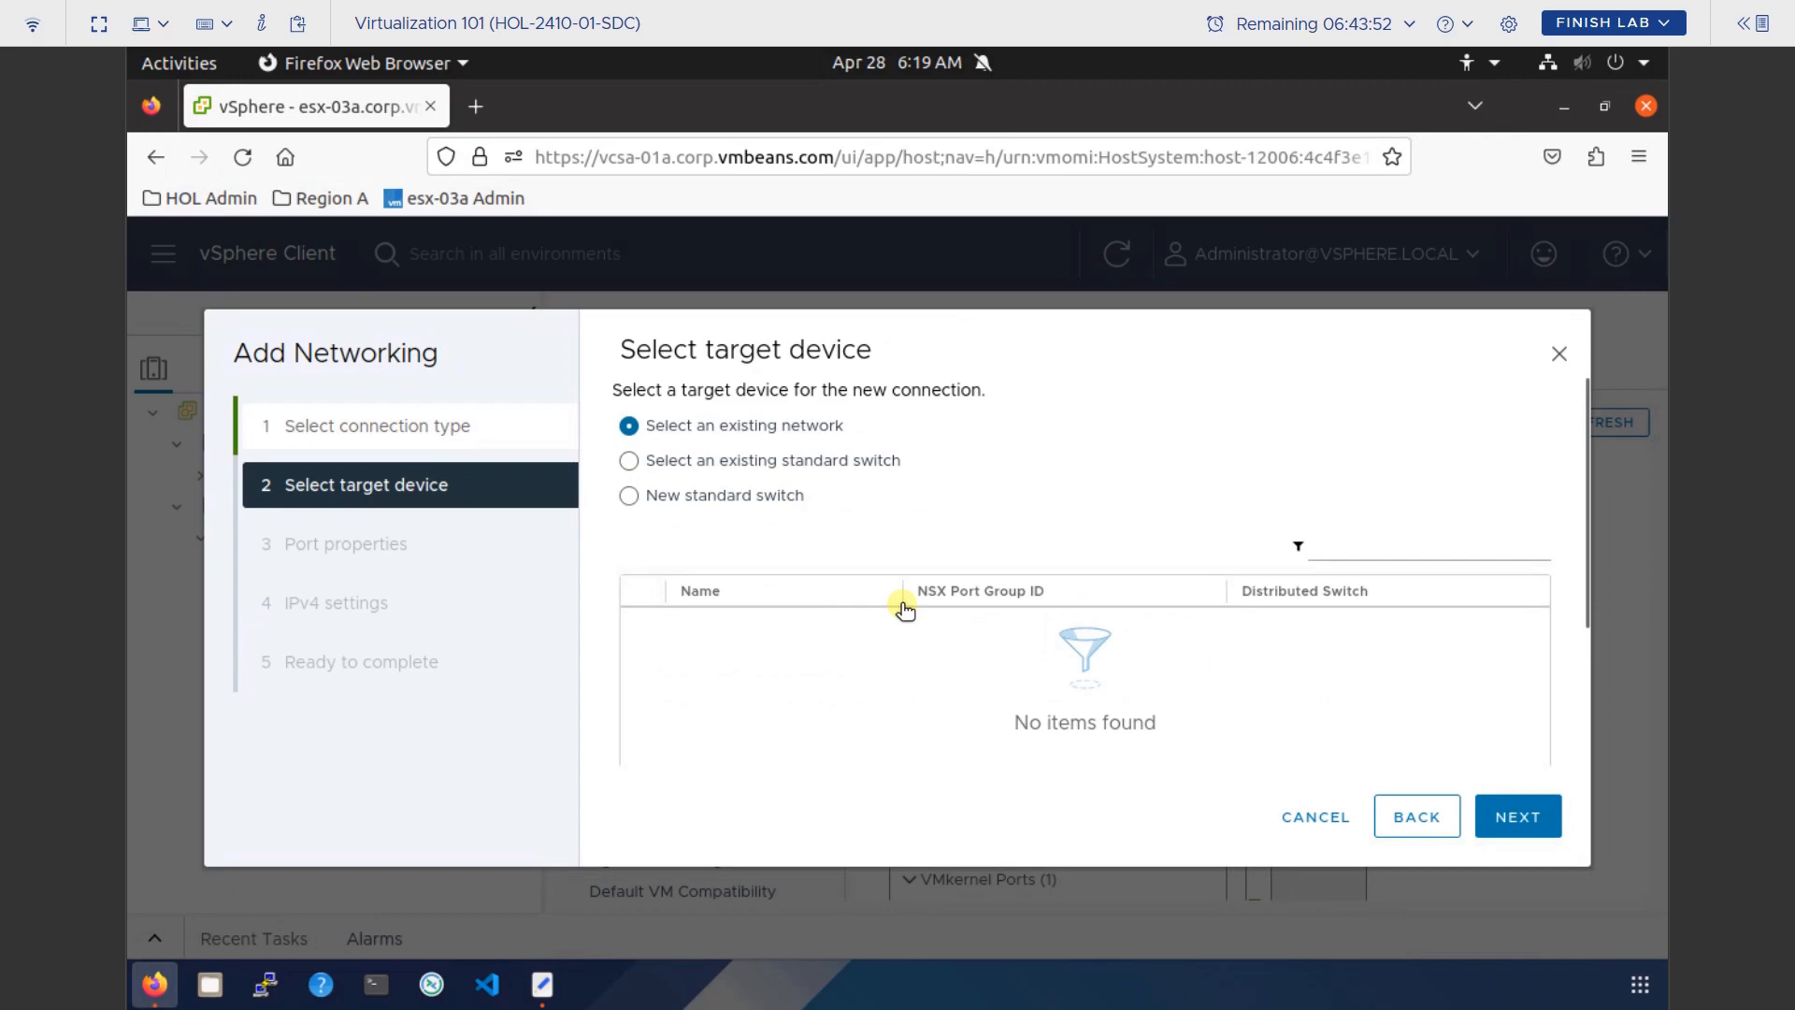
{"action": "left_click", "coordinate": [631, 461]}
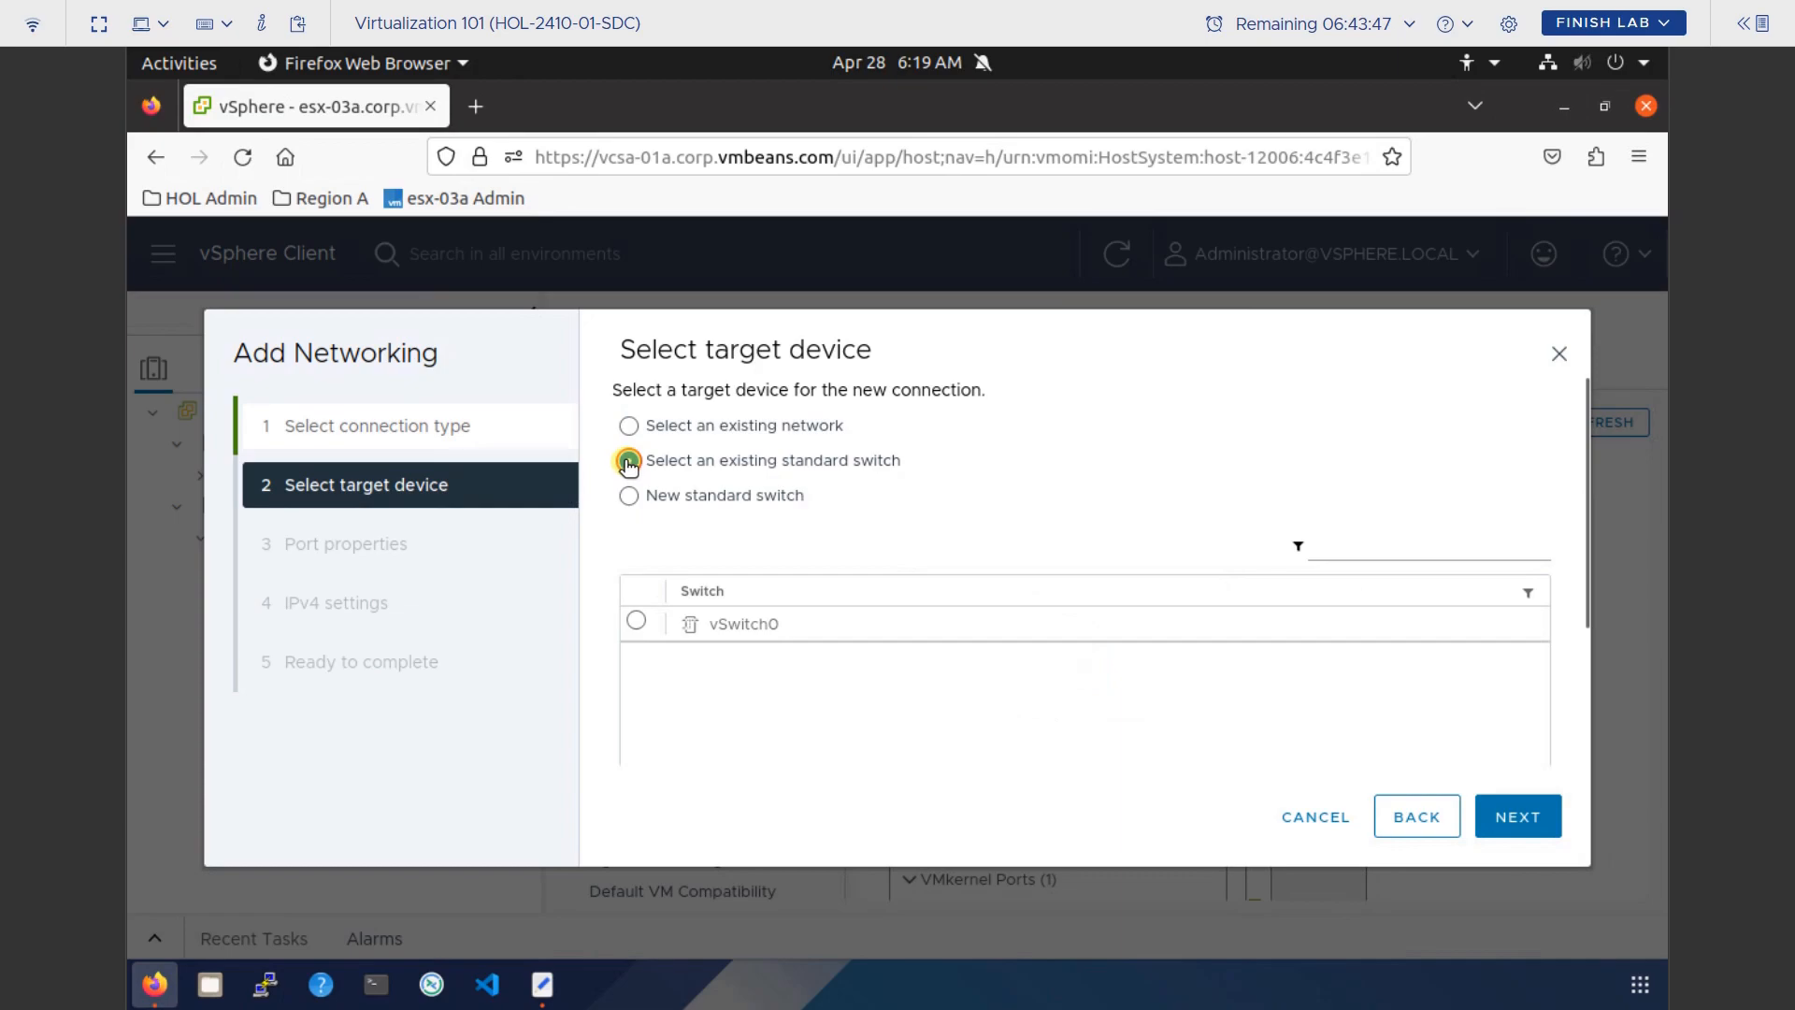
{"action": "left_click", "coordinate": [635, 625]}
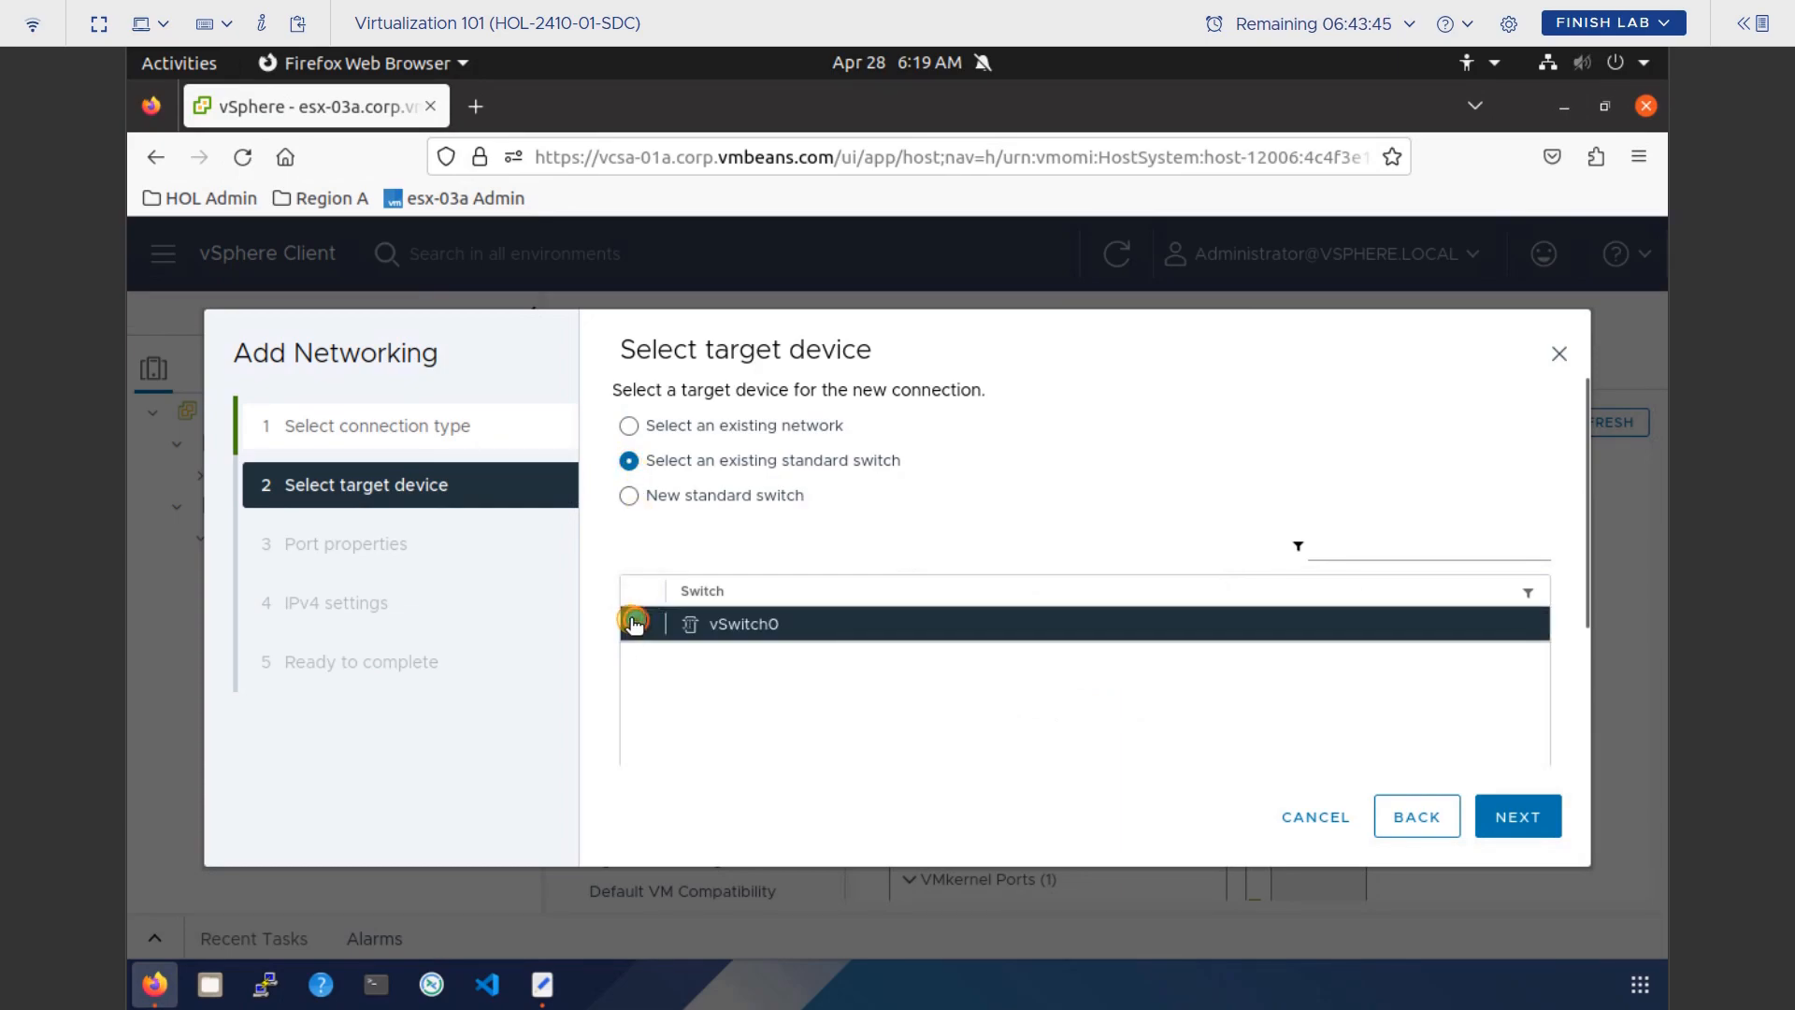
{"action": "left_click", "coordinate": [1519, 817]}
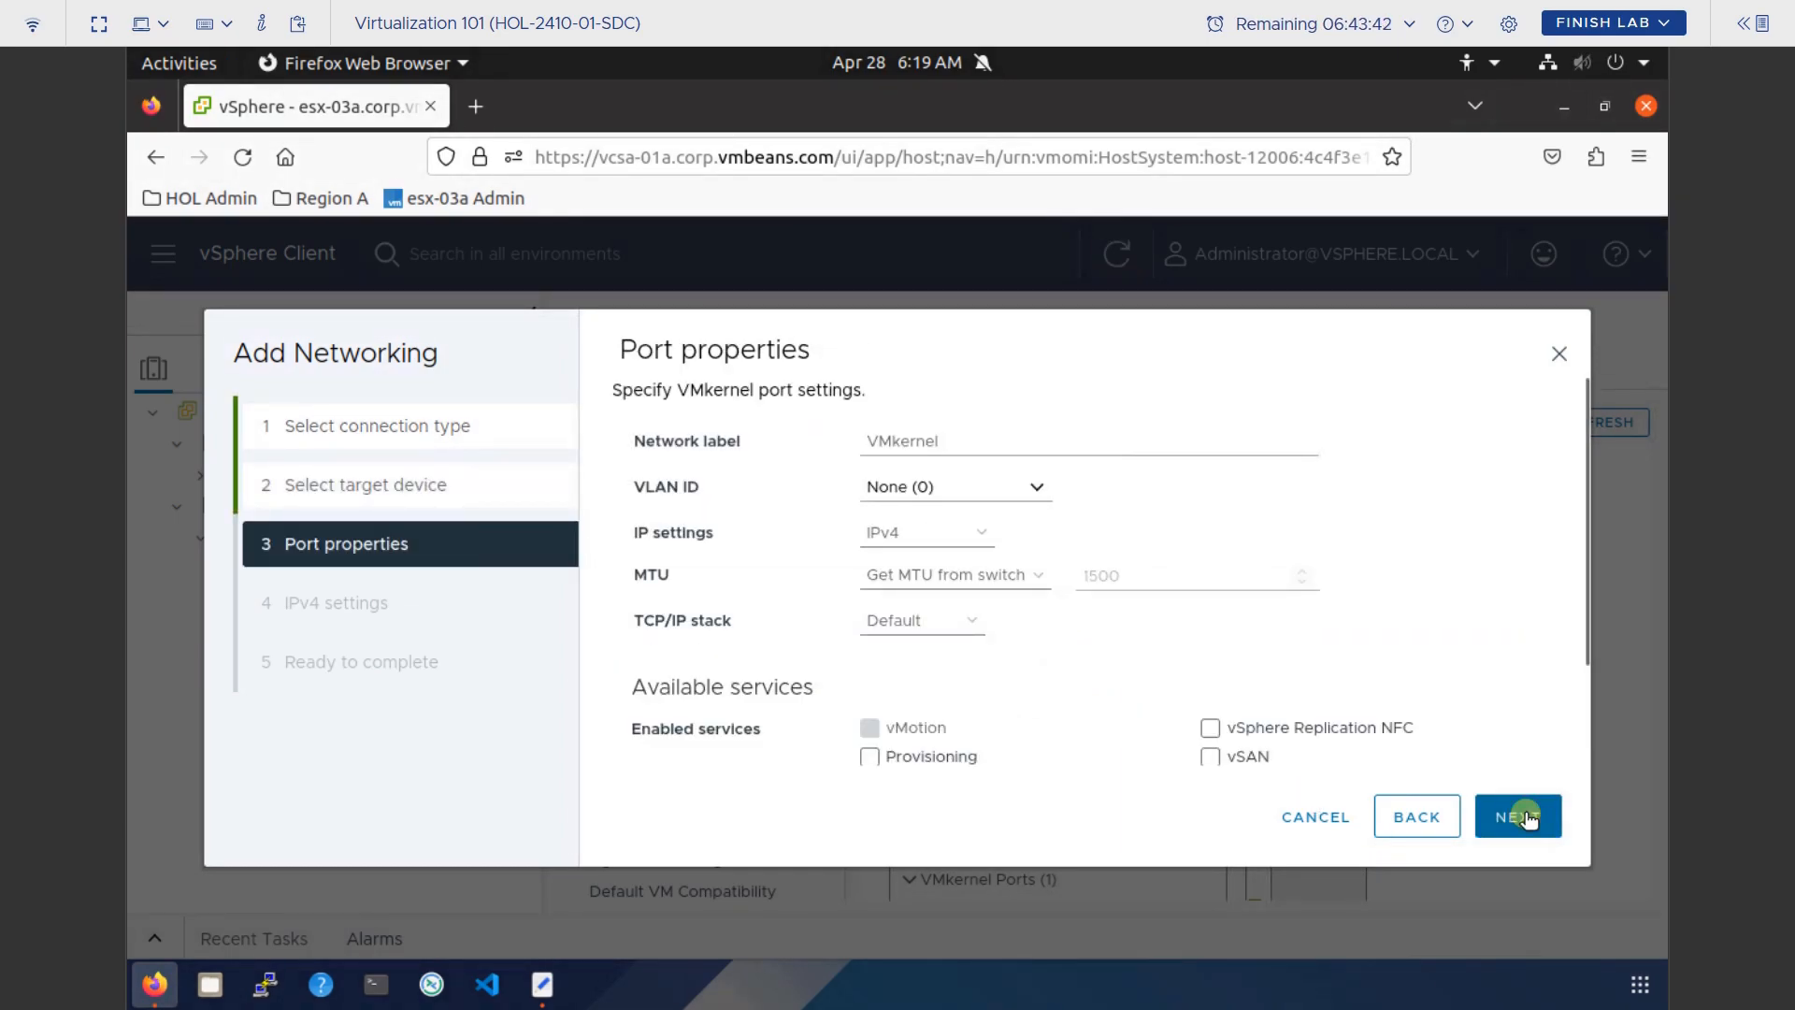
Change the network label from VMkernel to 'Management VM kernel'.
{"action": "left_click", "coordinate": [962, 437]}
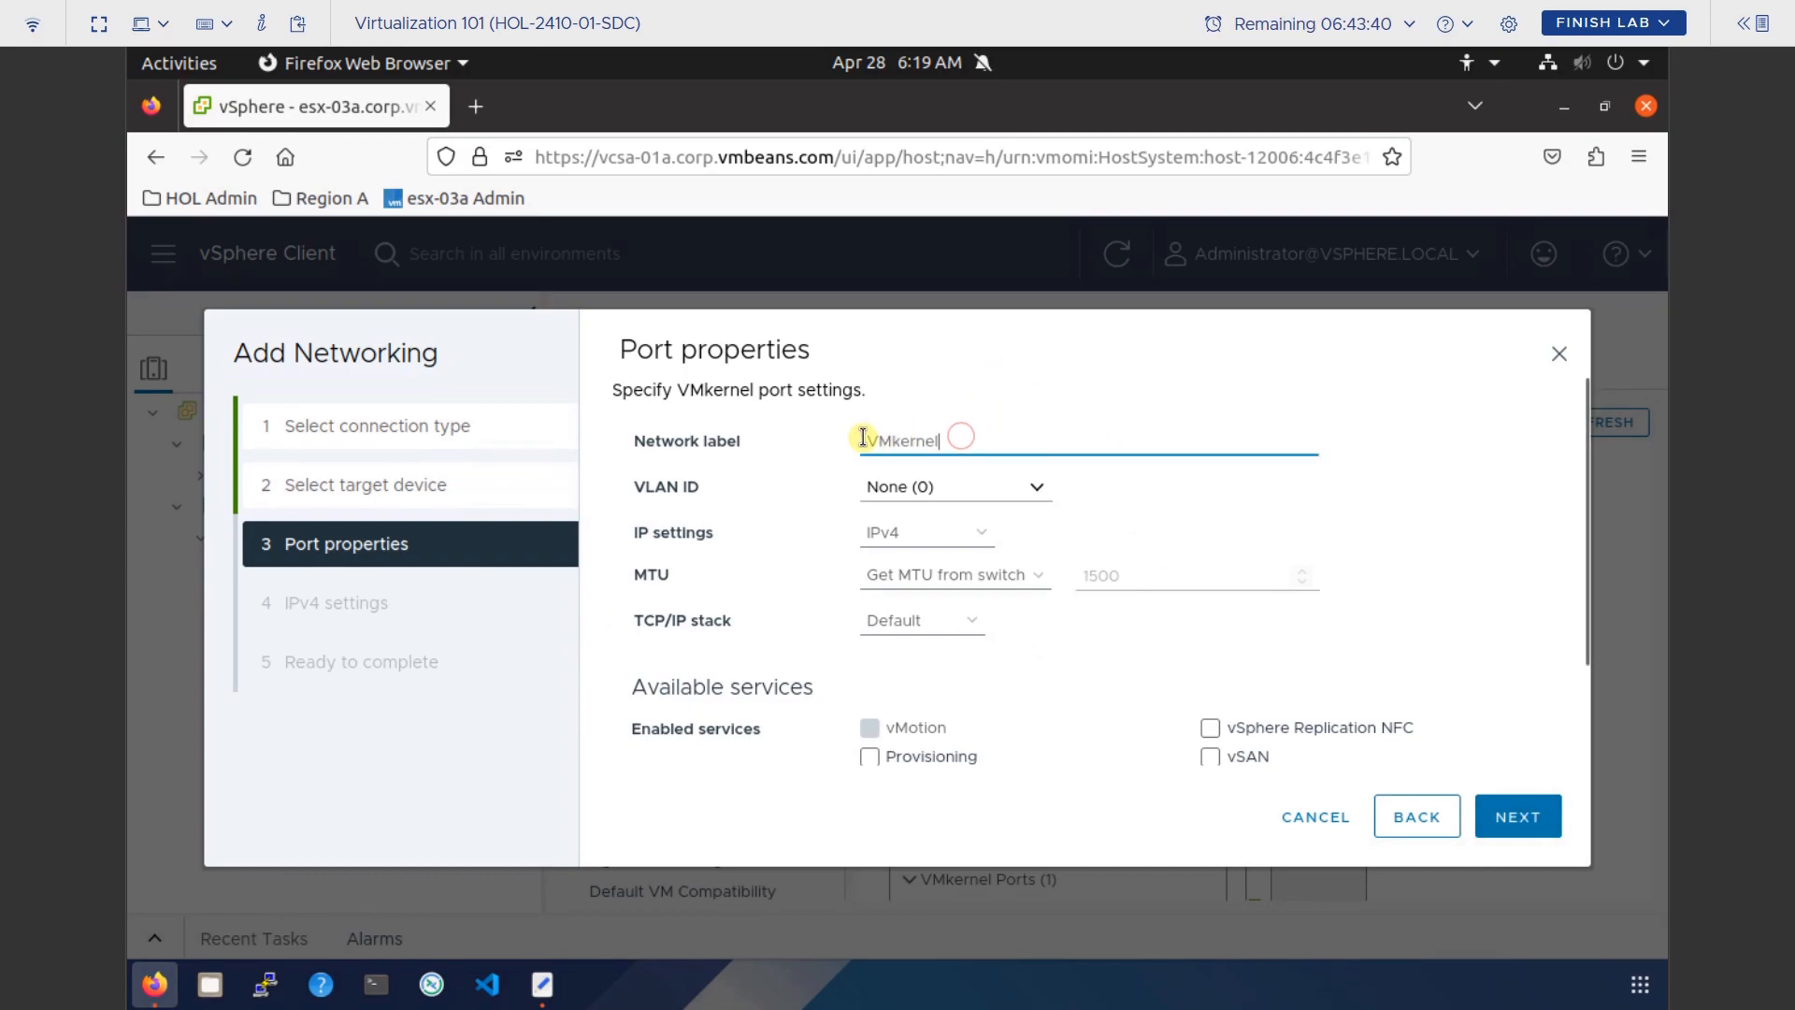
{"action": "double_click", "coordinate": [863, 437]}
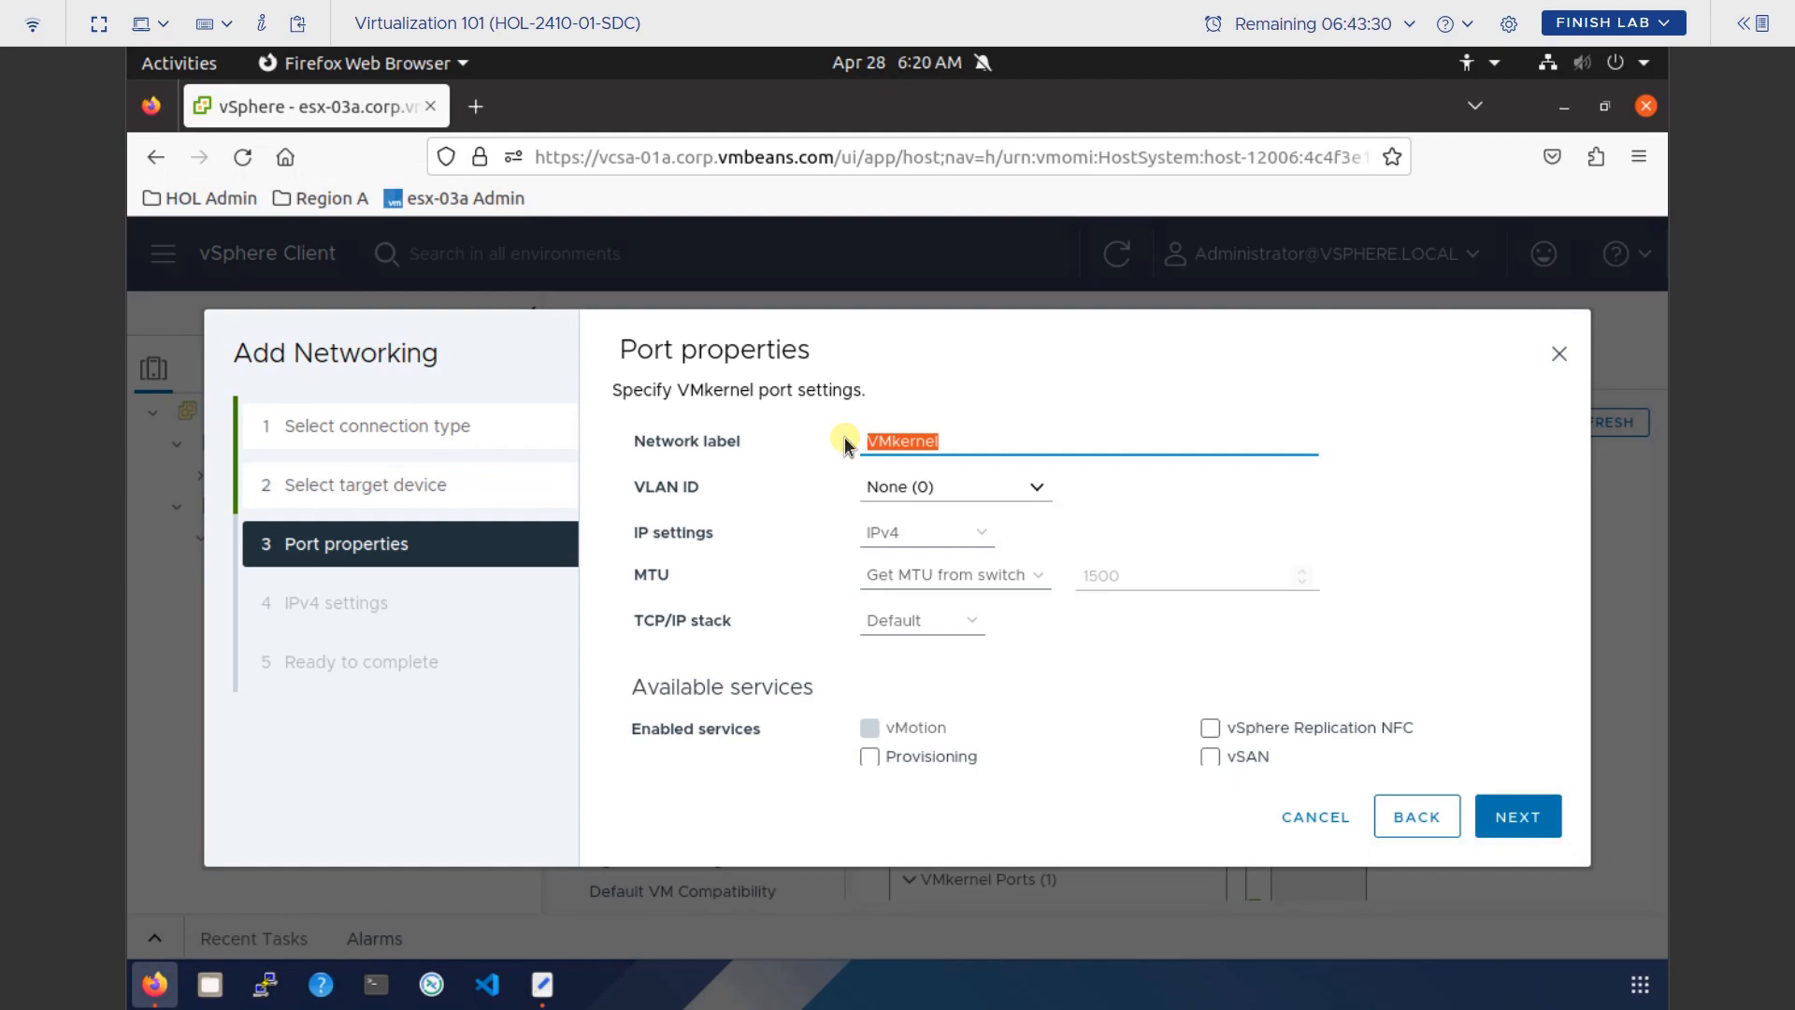
{"action": "left_click", "coordinate": [847, 440]}
{"action": "type", "text": "M"}
{"action": "type", "text": "anagement"}
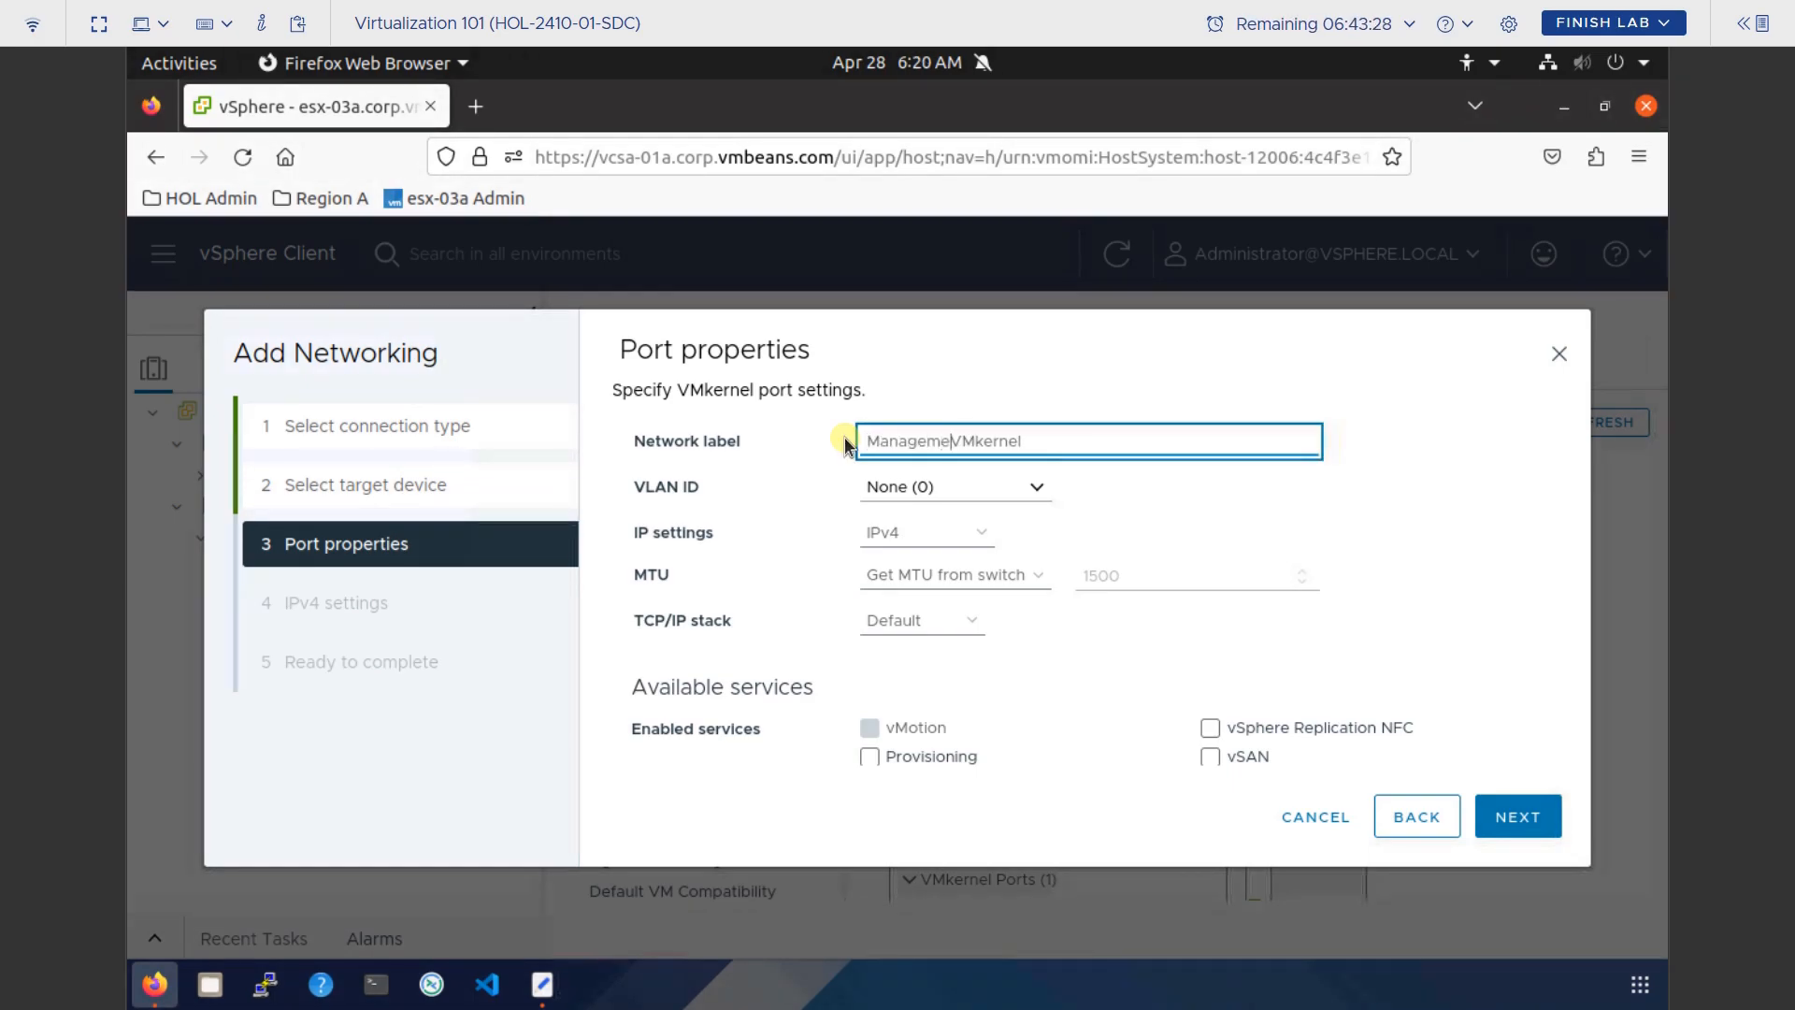
{"action": "key", "text": "Right"}
{"action": "key", "text": "Right"}
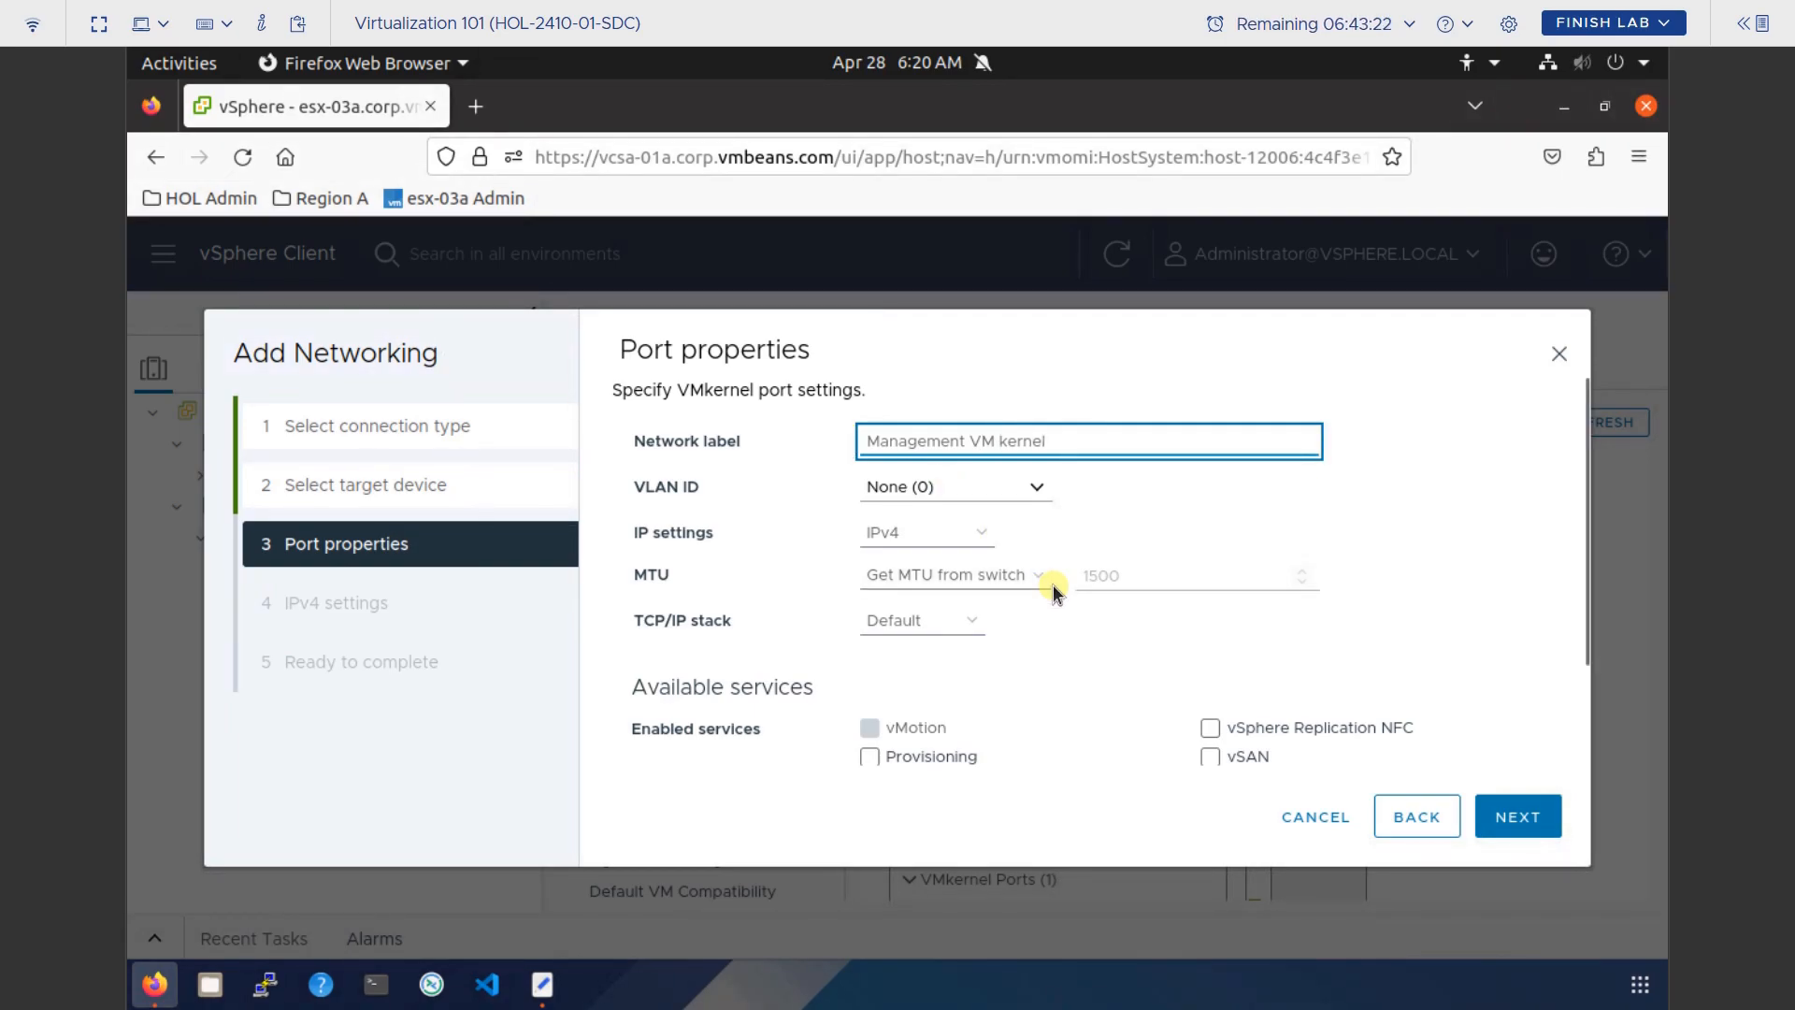
Enable the Management service on the new VMkernel port and continue to IPv4 settings.
{"action": "scroll", "coordinate": [1053, 587], "scroll_direction": "down", "scroll_amount": 2}
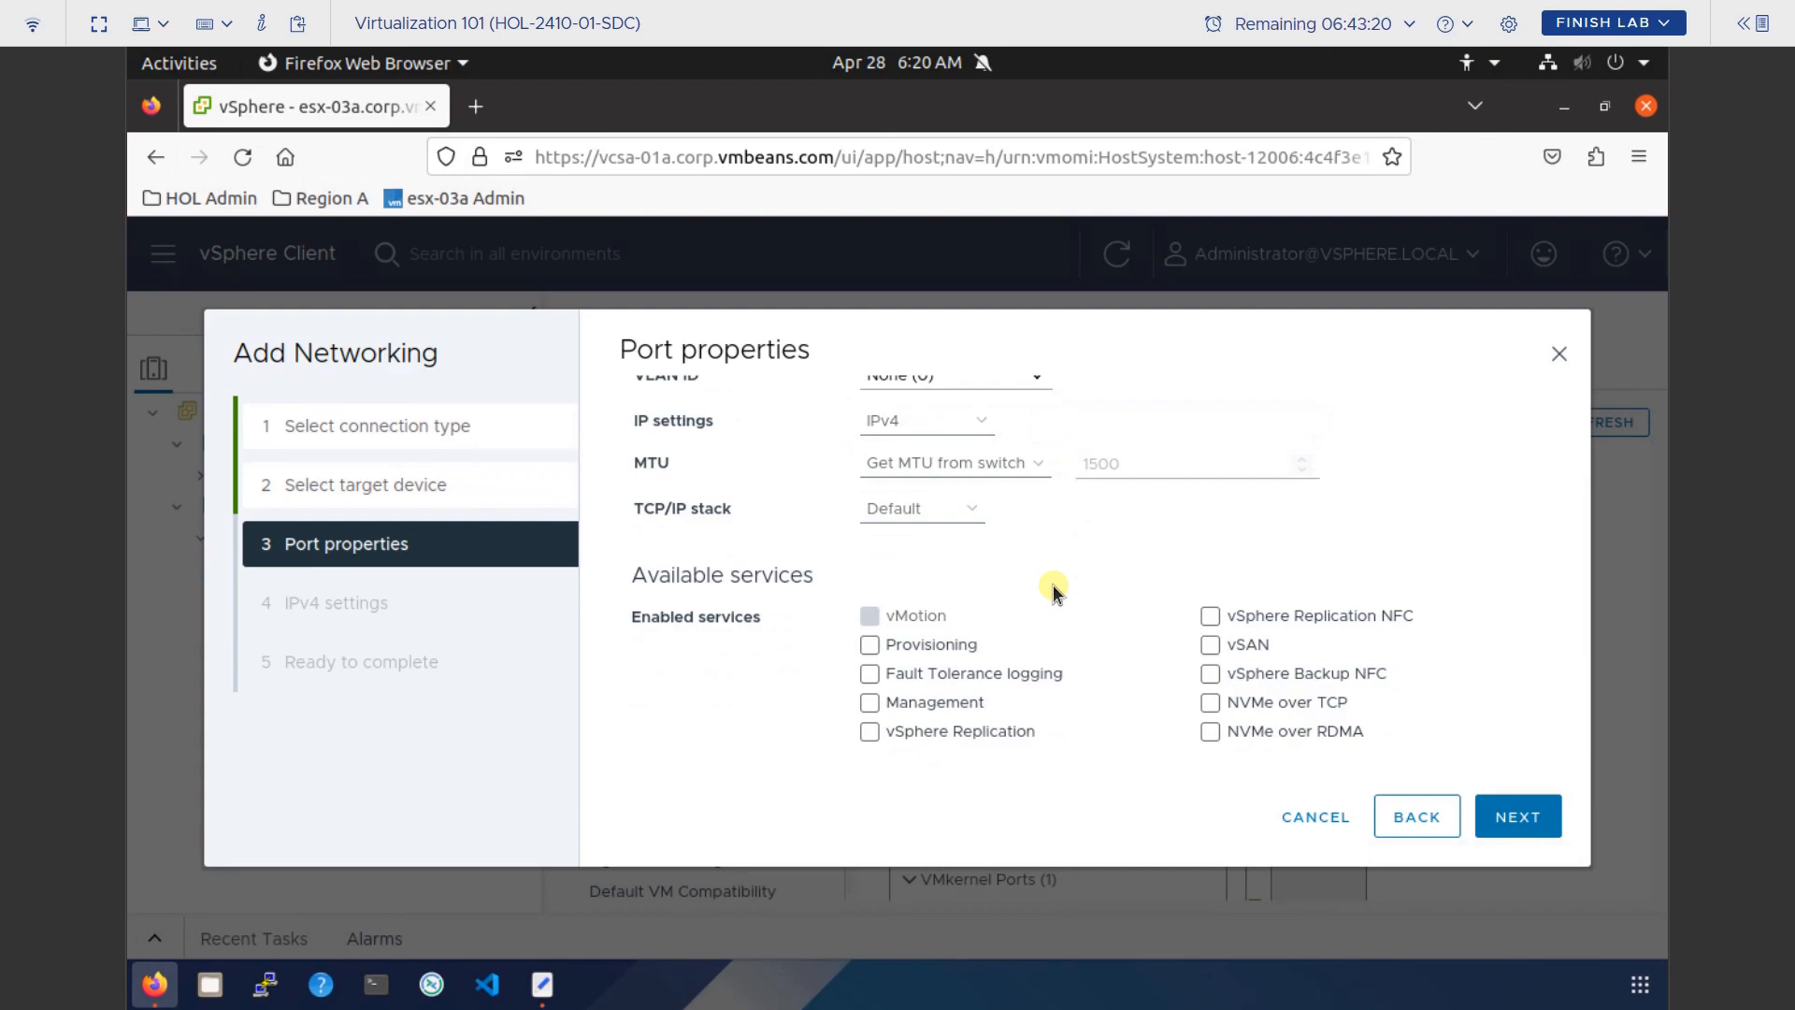
{"action": "left_click", "coordinate": [870, 703]}
{"action": "scroll", "coordinate": [1145, 572], "scroll_direction": "up", "scroll_amount": 3}
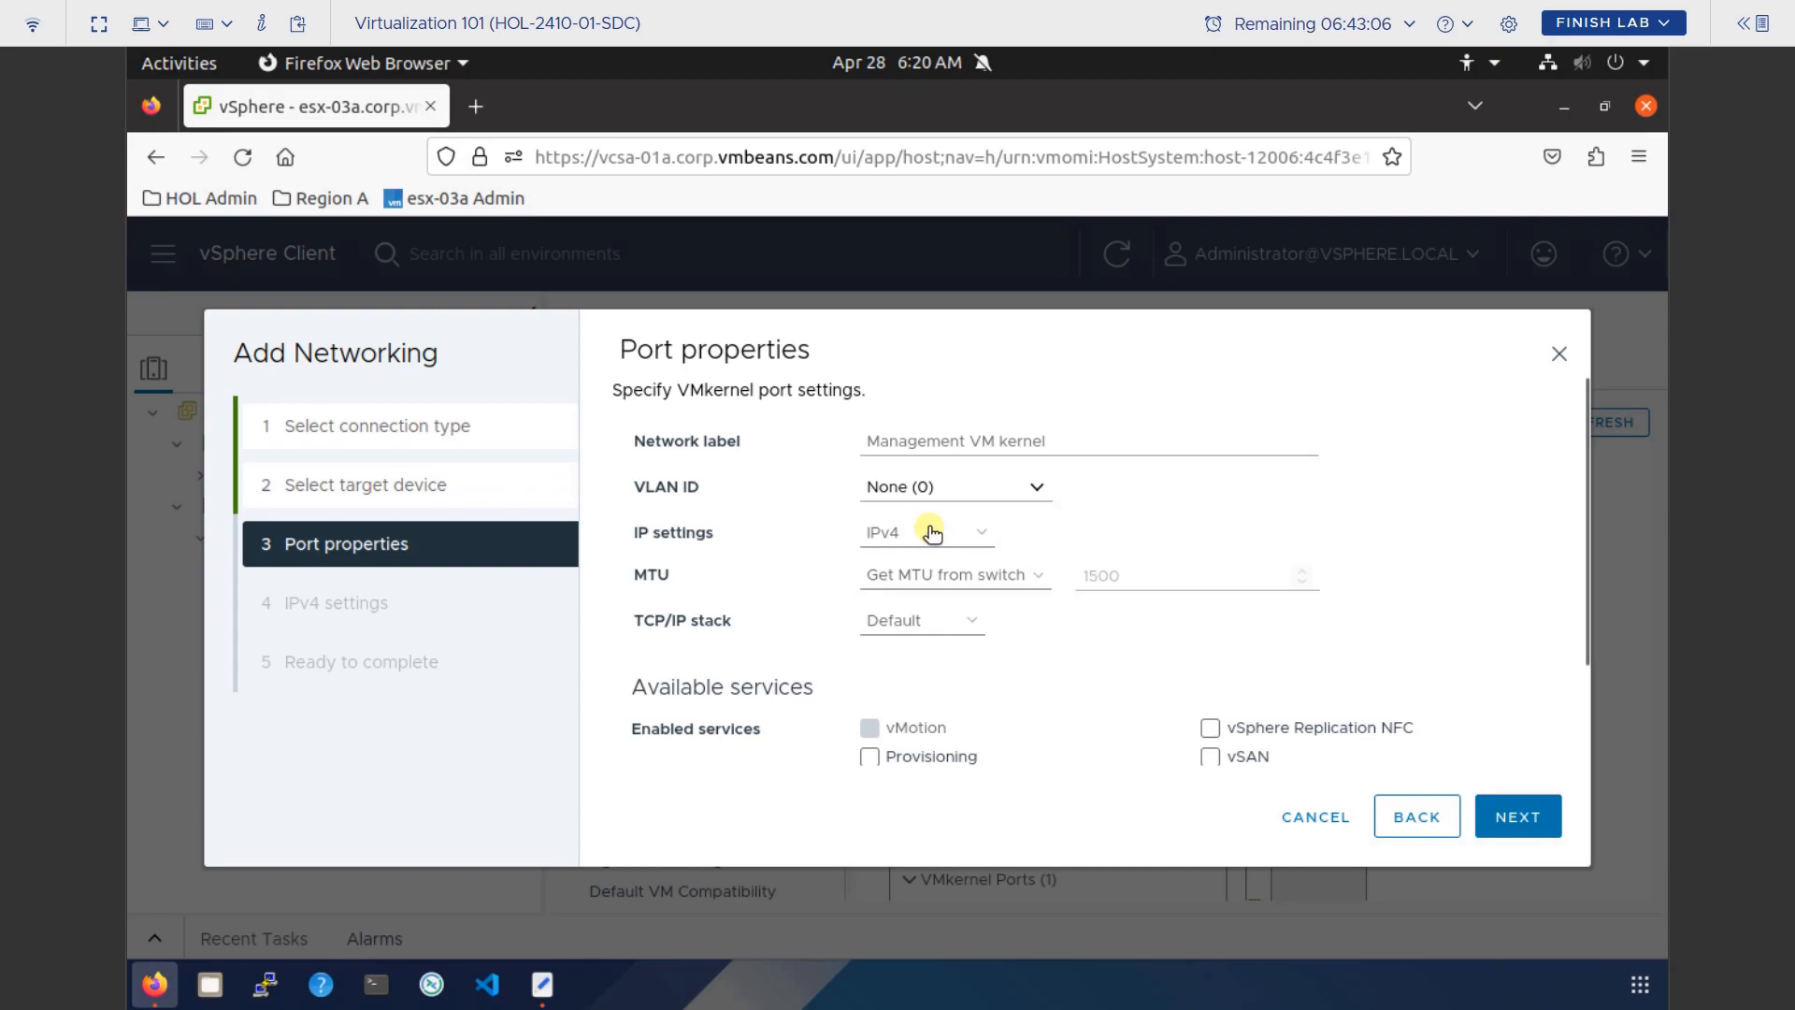
{"action": "scroll", "coordinate": [926, 720], "scroll_direction": "down", "scroll_amount": 1}
{"action": "scroll", "coordinate": [925, 720], "scroll_direction": "up", "scroll_amount": 1}
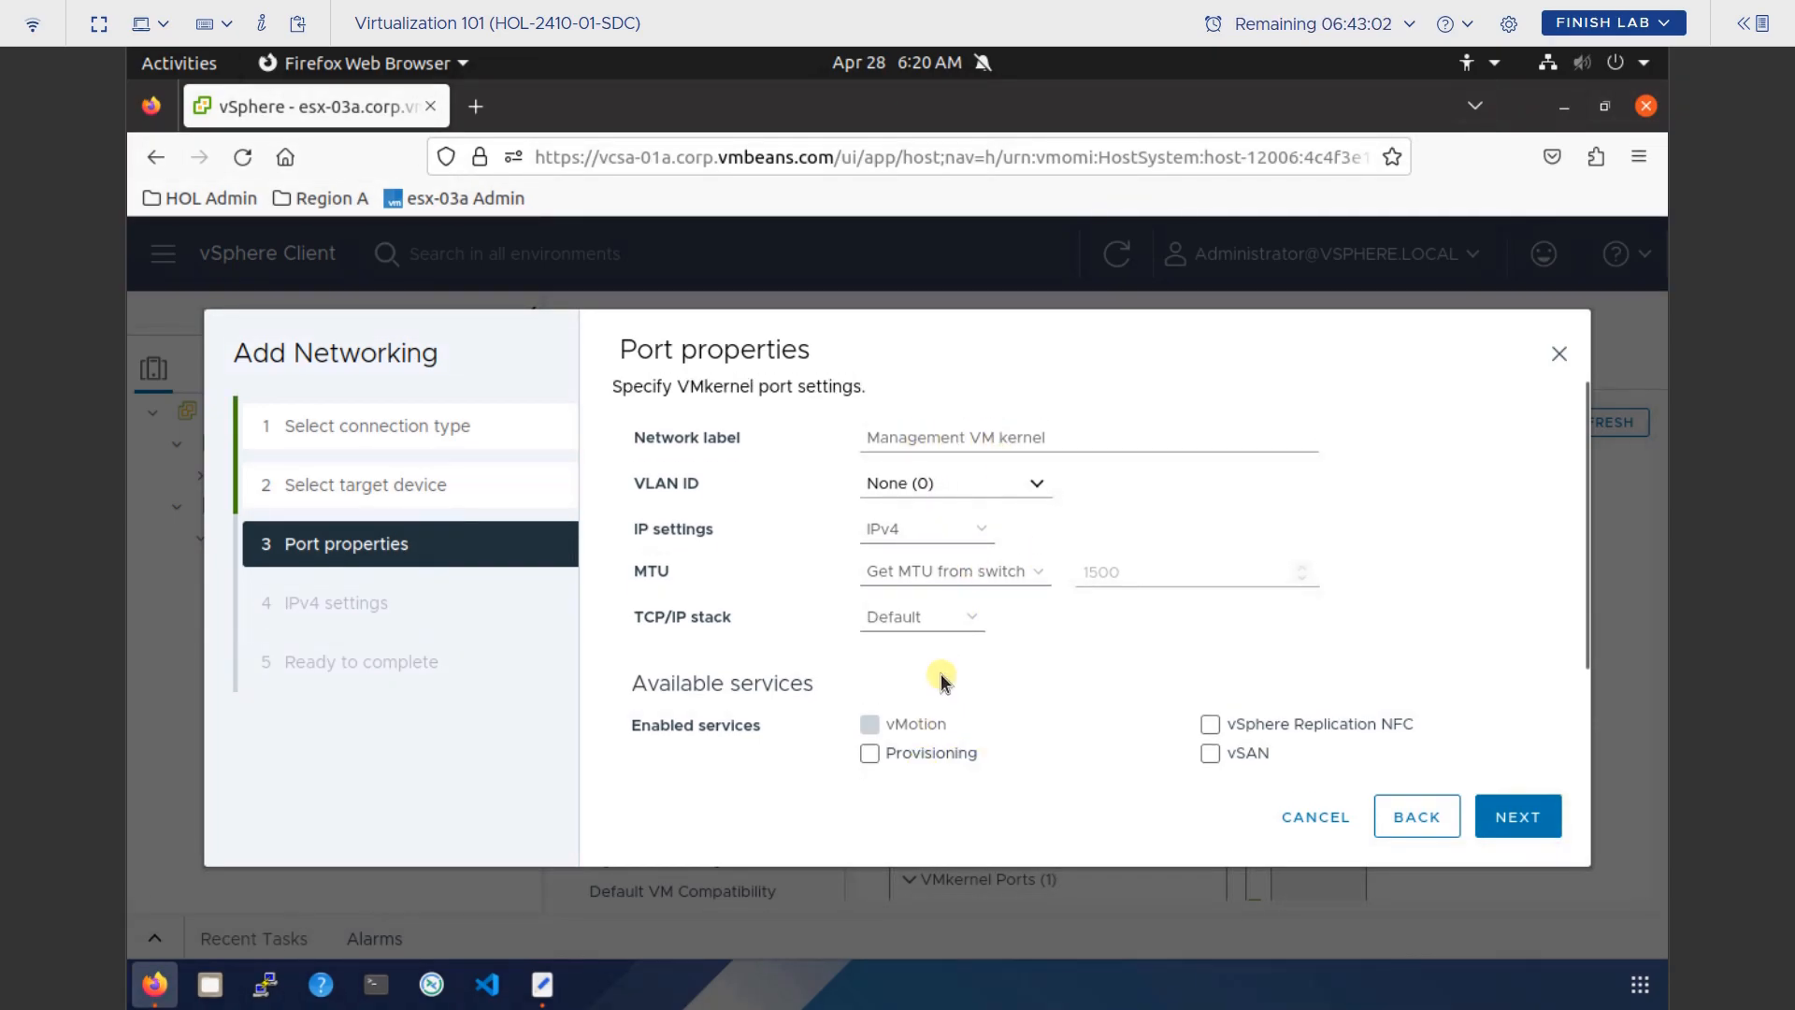
{"action": "scroll", "coordinate": [941, 683], "scroll_direction": "down", "scroll_amount": 3}
{"action": "left_click", "coordinate": [869, 703]}
{"action": "left_click", "coordinate": [1509, 806]}
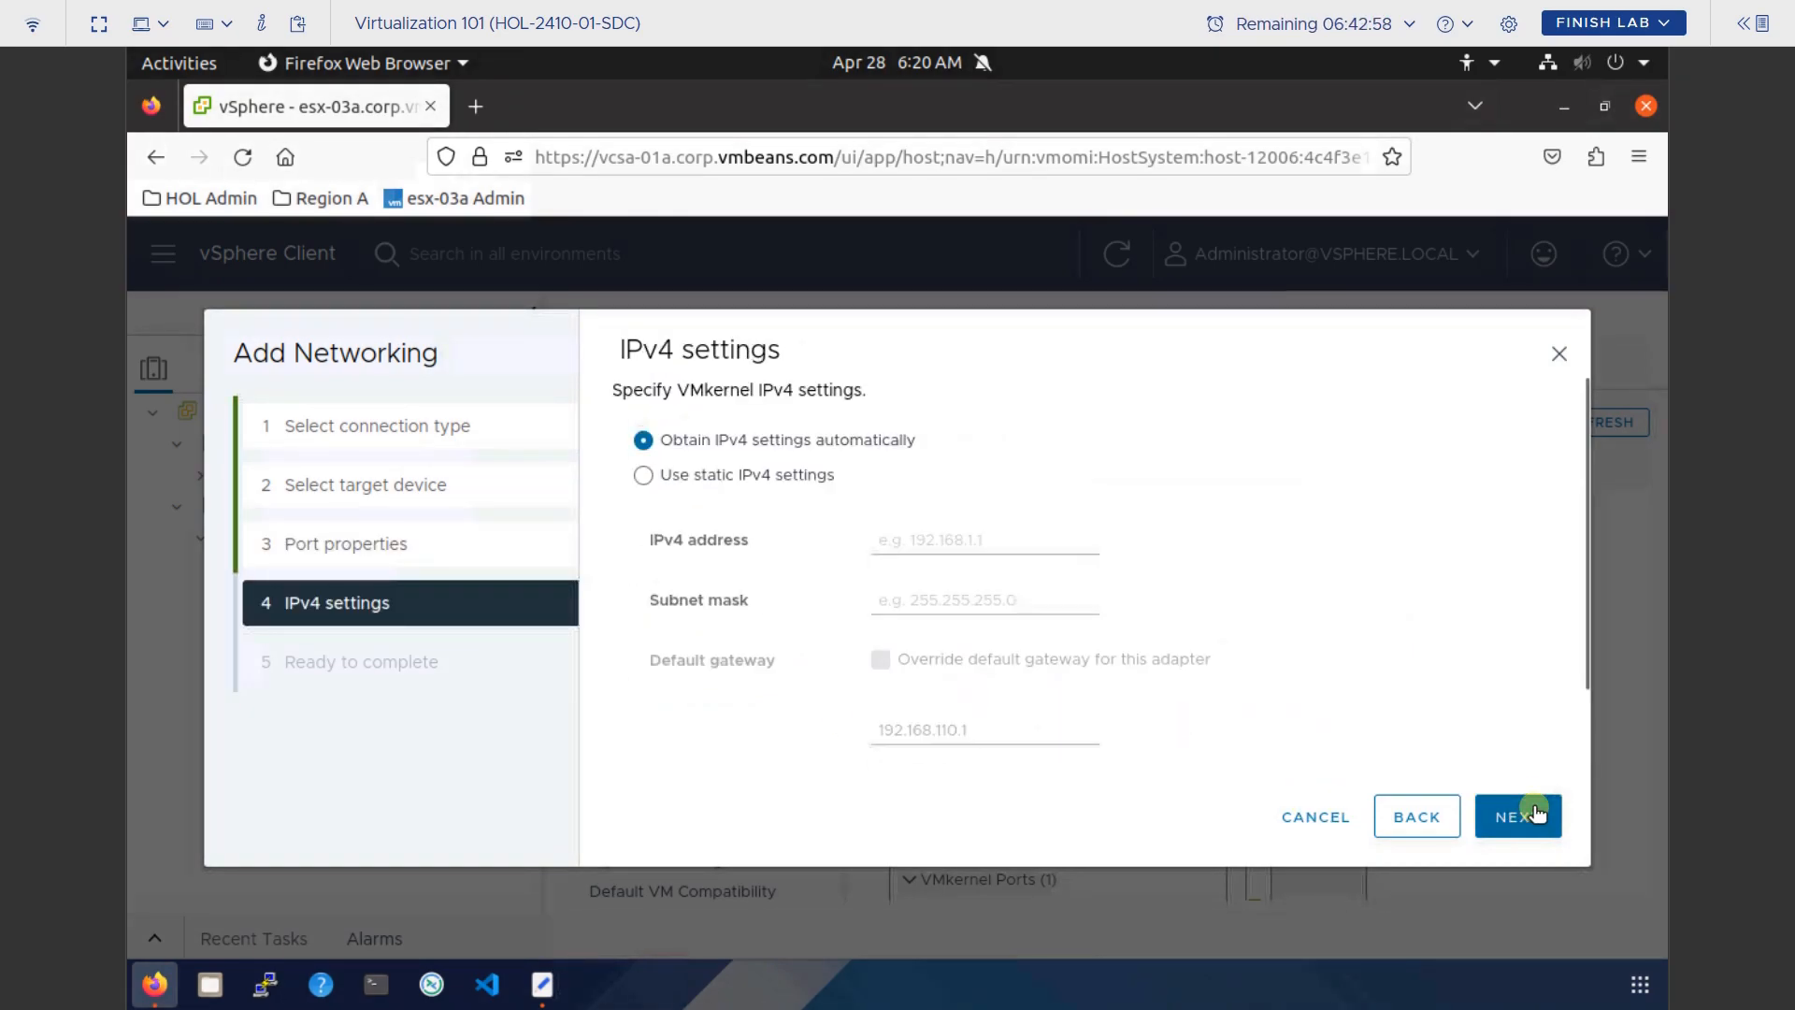
Give the port static IPv4 192.168.110.63 with subnet mask 255.255.255.0, checking the IP notes.
{"action": "left_click", "coordinate": [644, 475]}
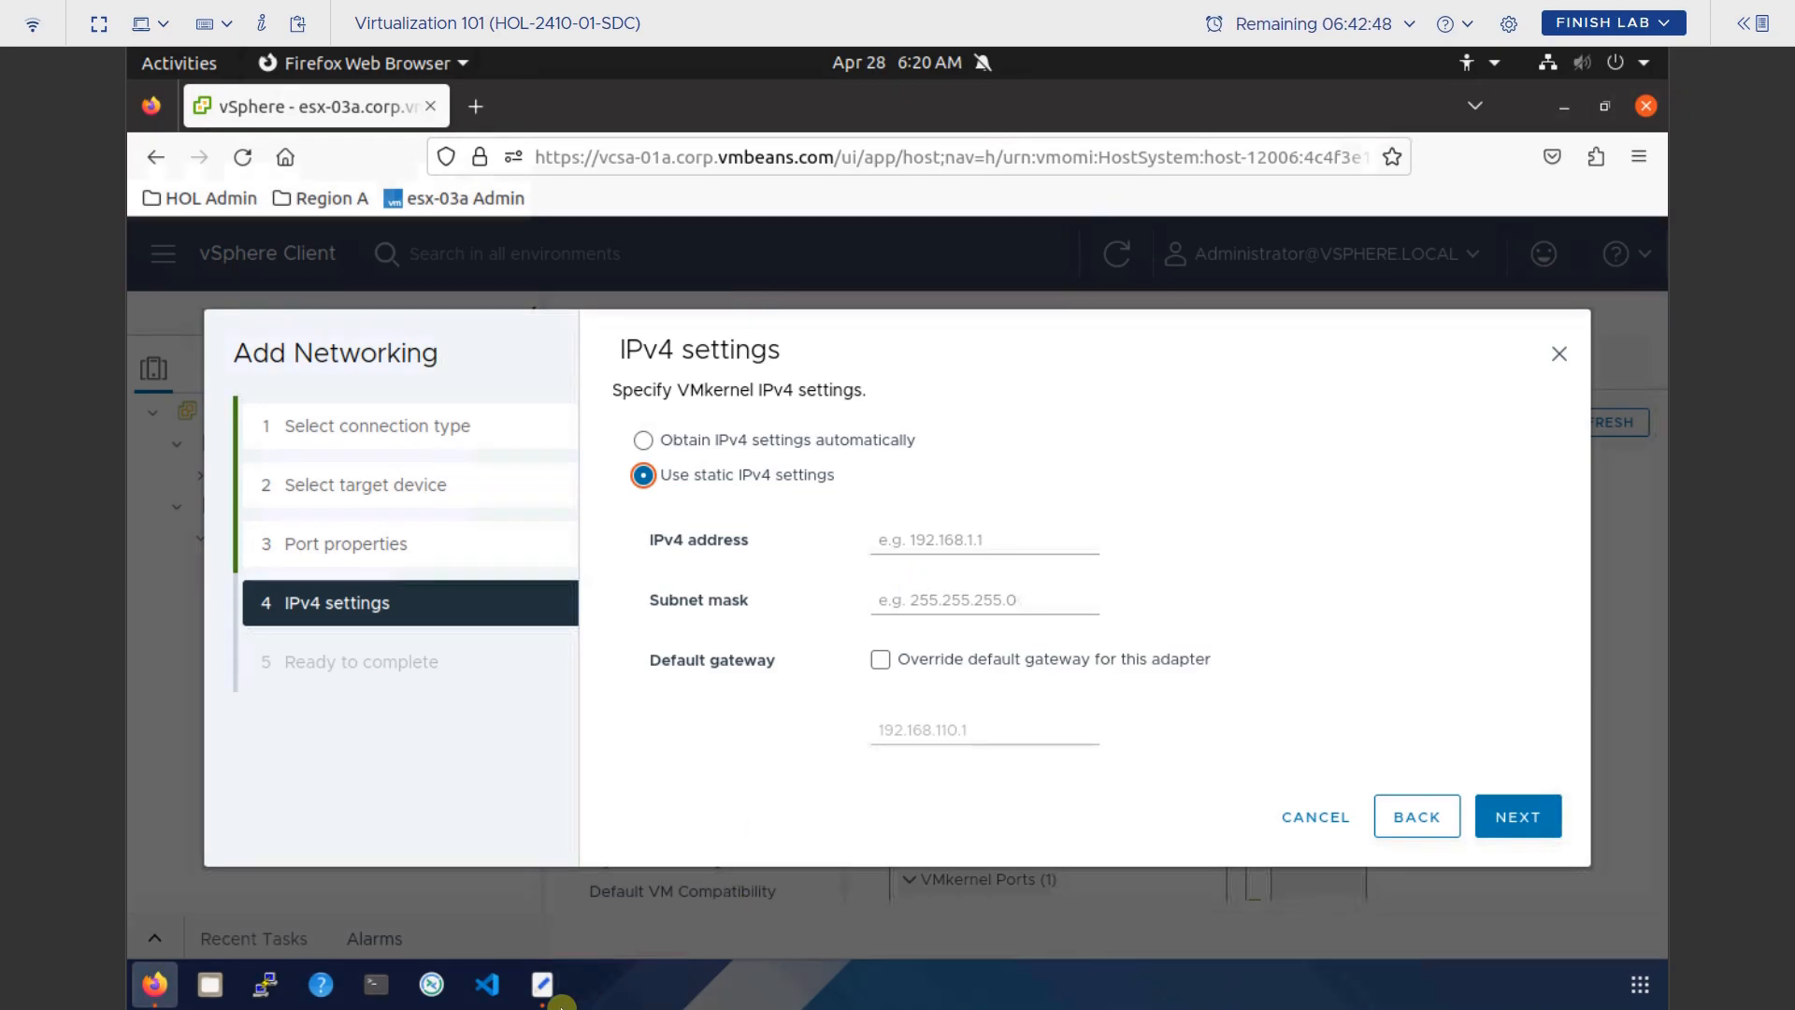
{"action": "left_click", "coordinate": [543, 984]}
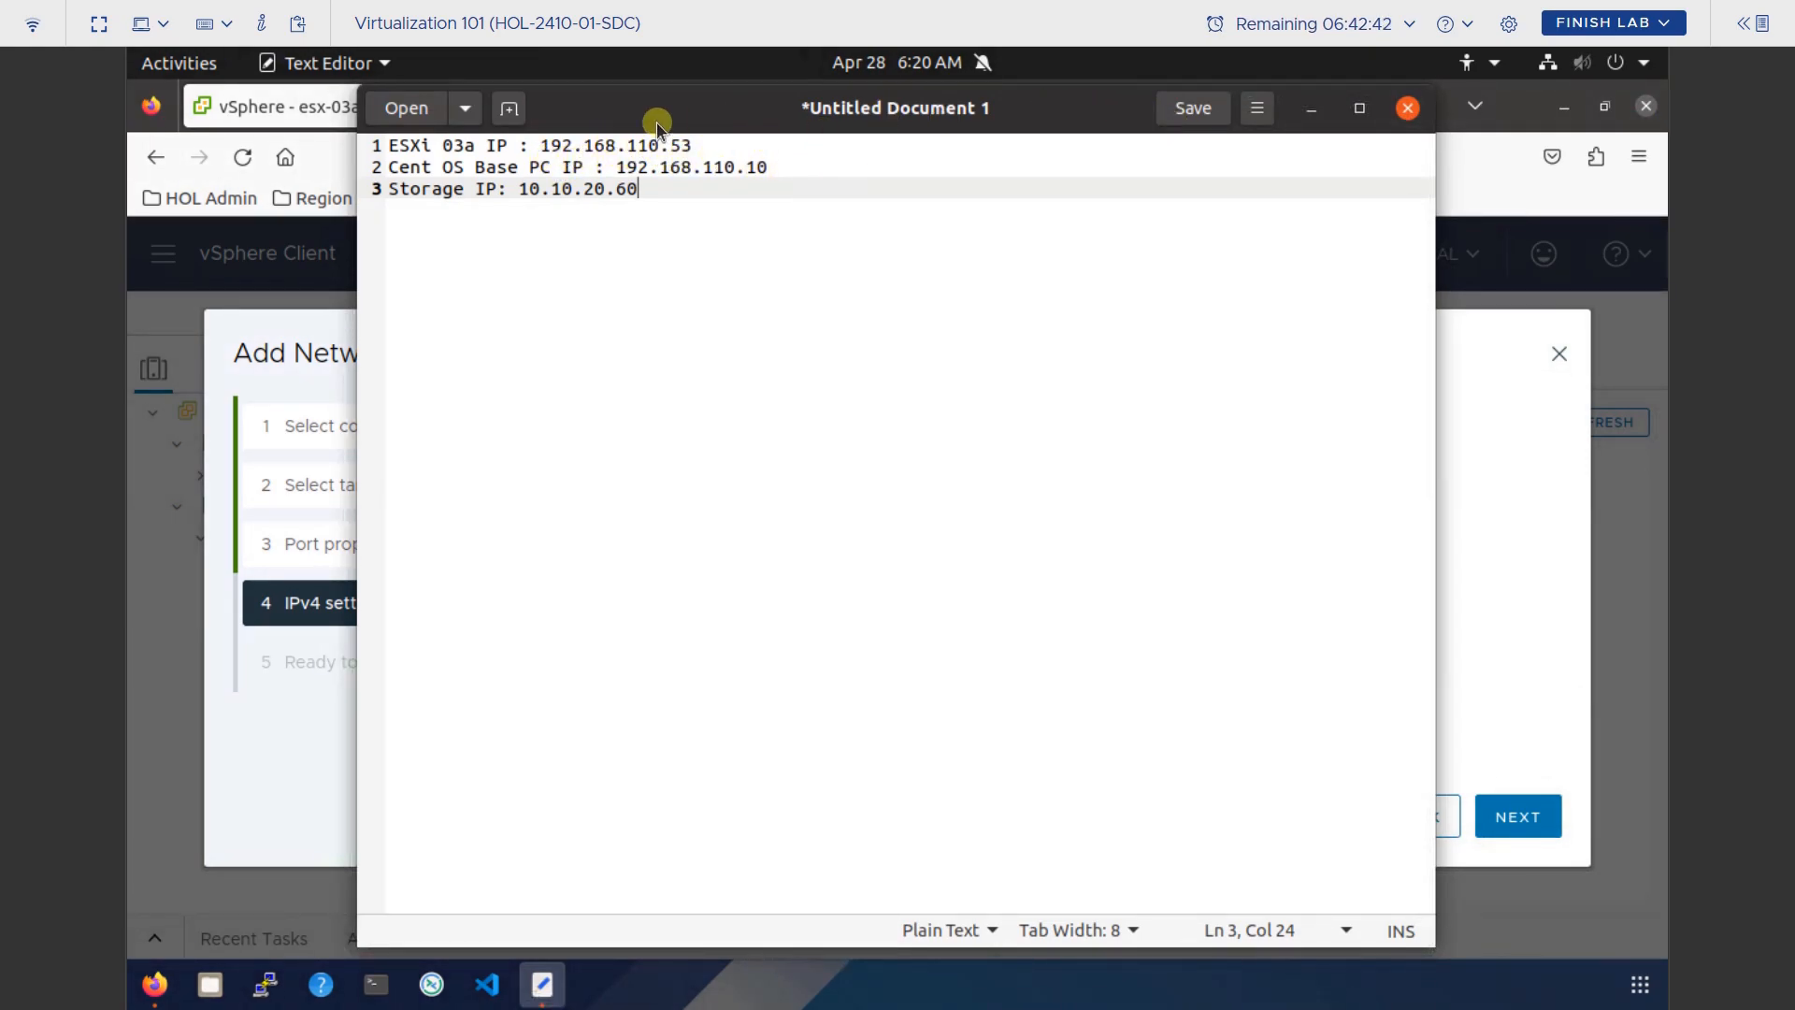
{"action": "left_click", "coordinate": [1309, 108]}
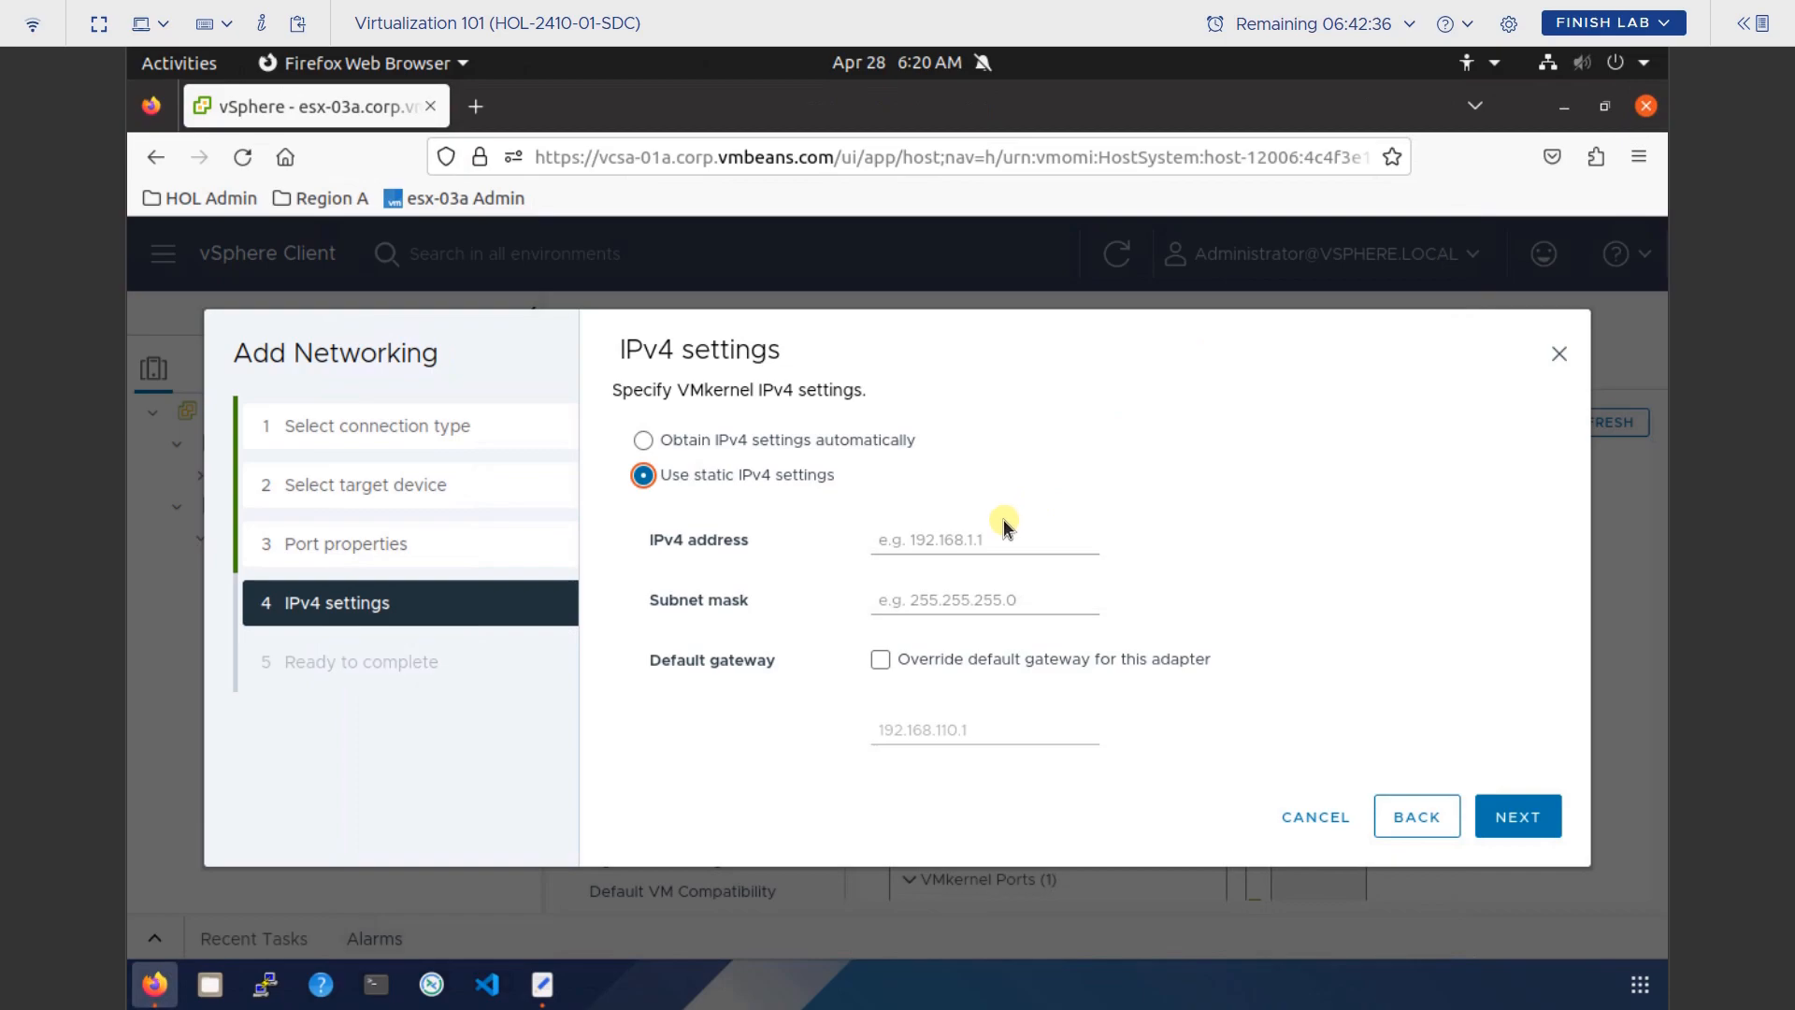
{"action": "left_click", "coordinate": [1003, 537]}
{"action": "type", "text": "19"}
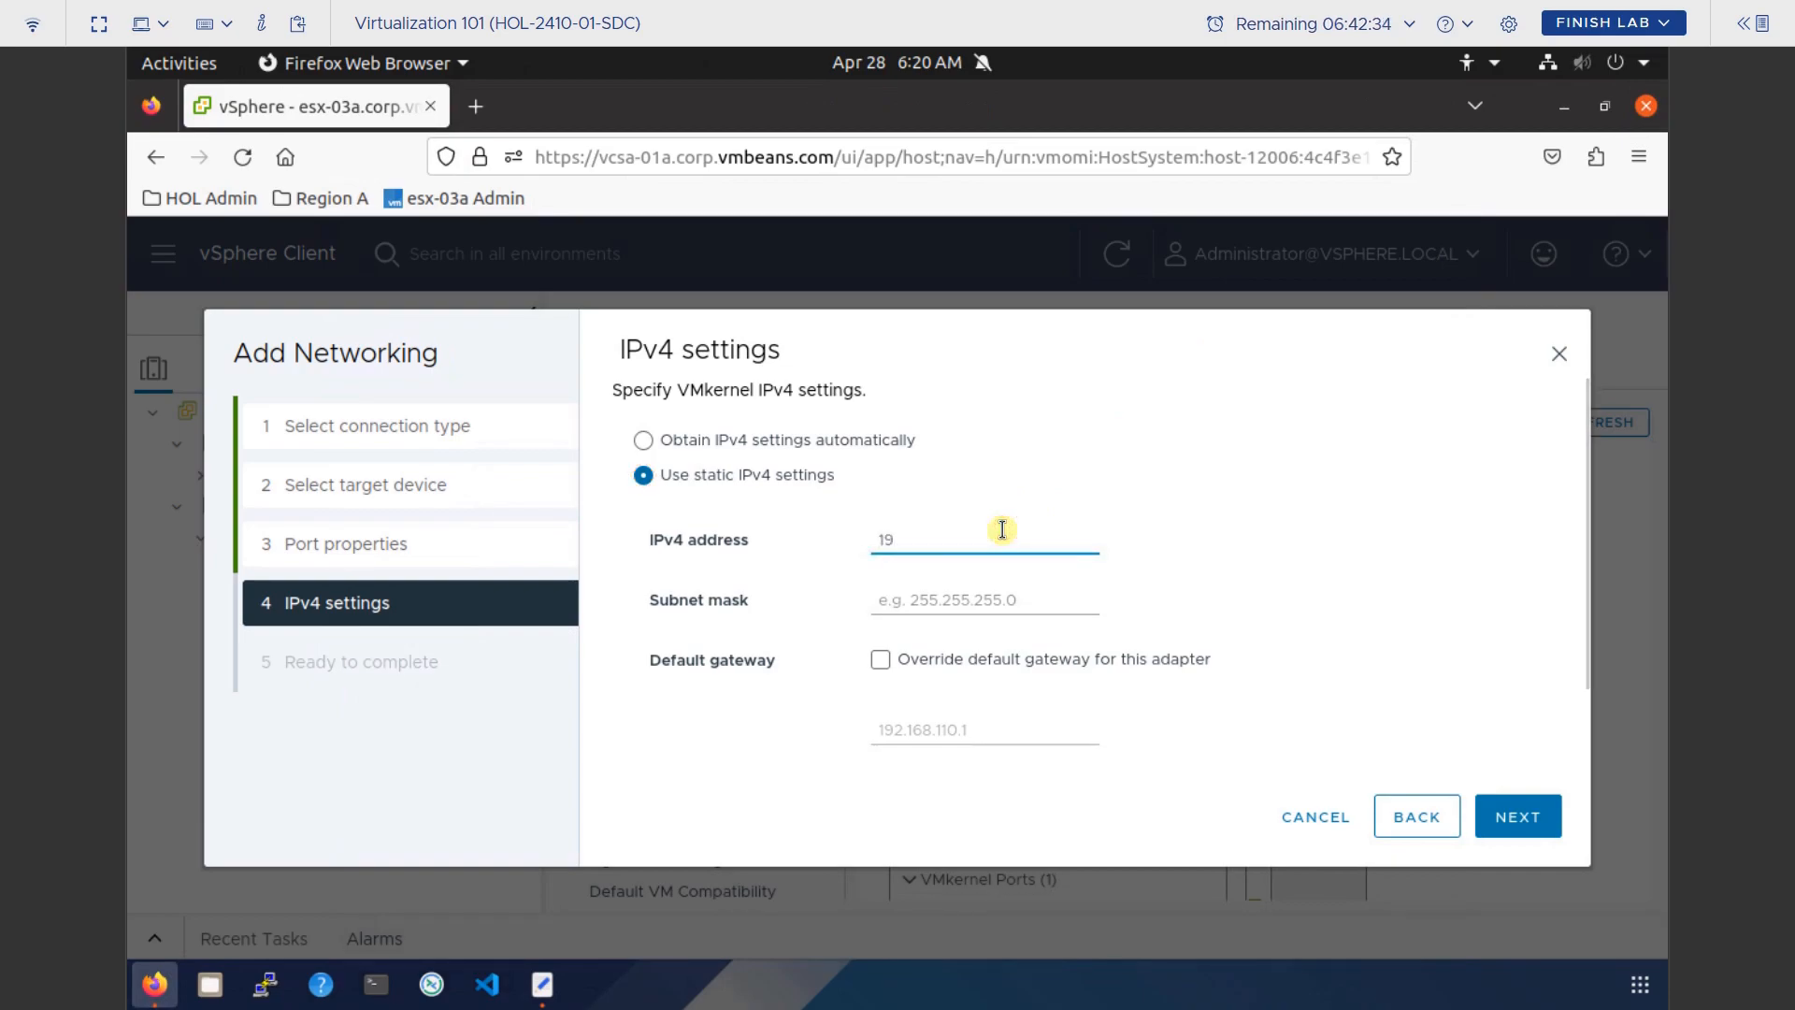
{"action": "type", "text": "2.168.110.63"}
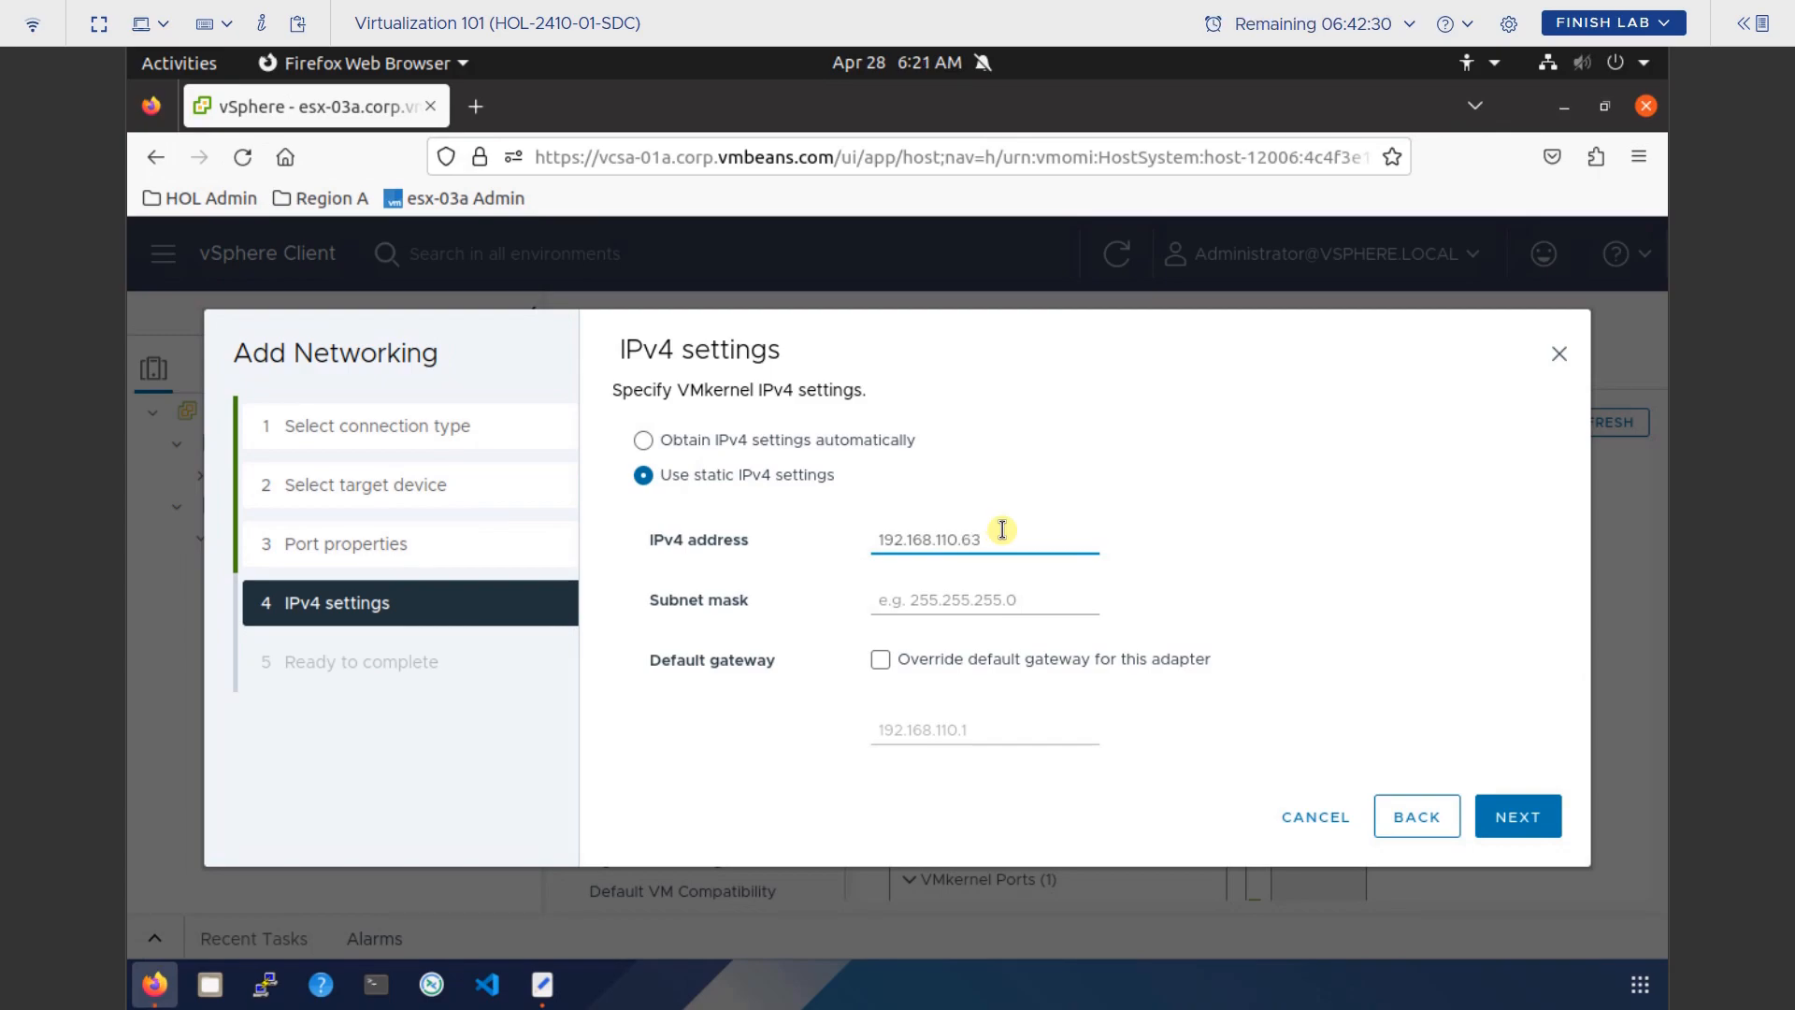
{"action": "key", "text": "Tab"}
{"action": "type", "text": "255.255.255"}
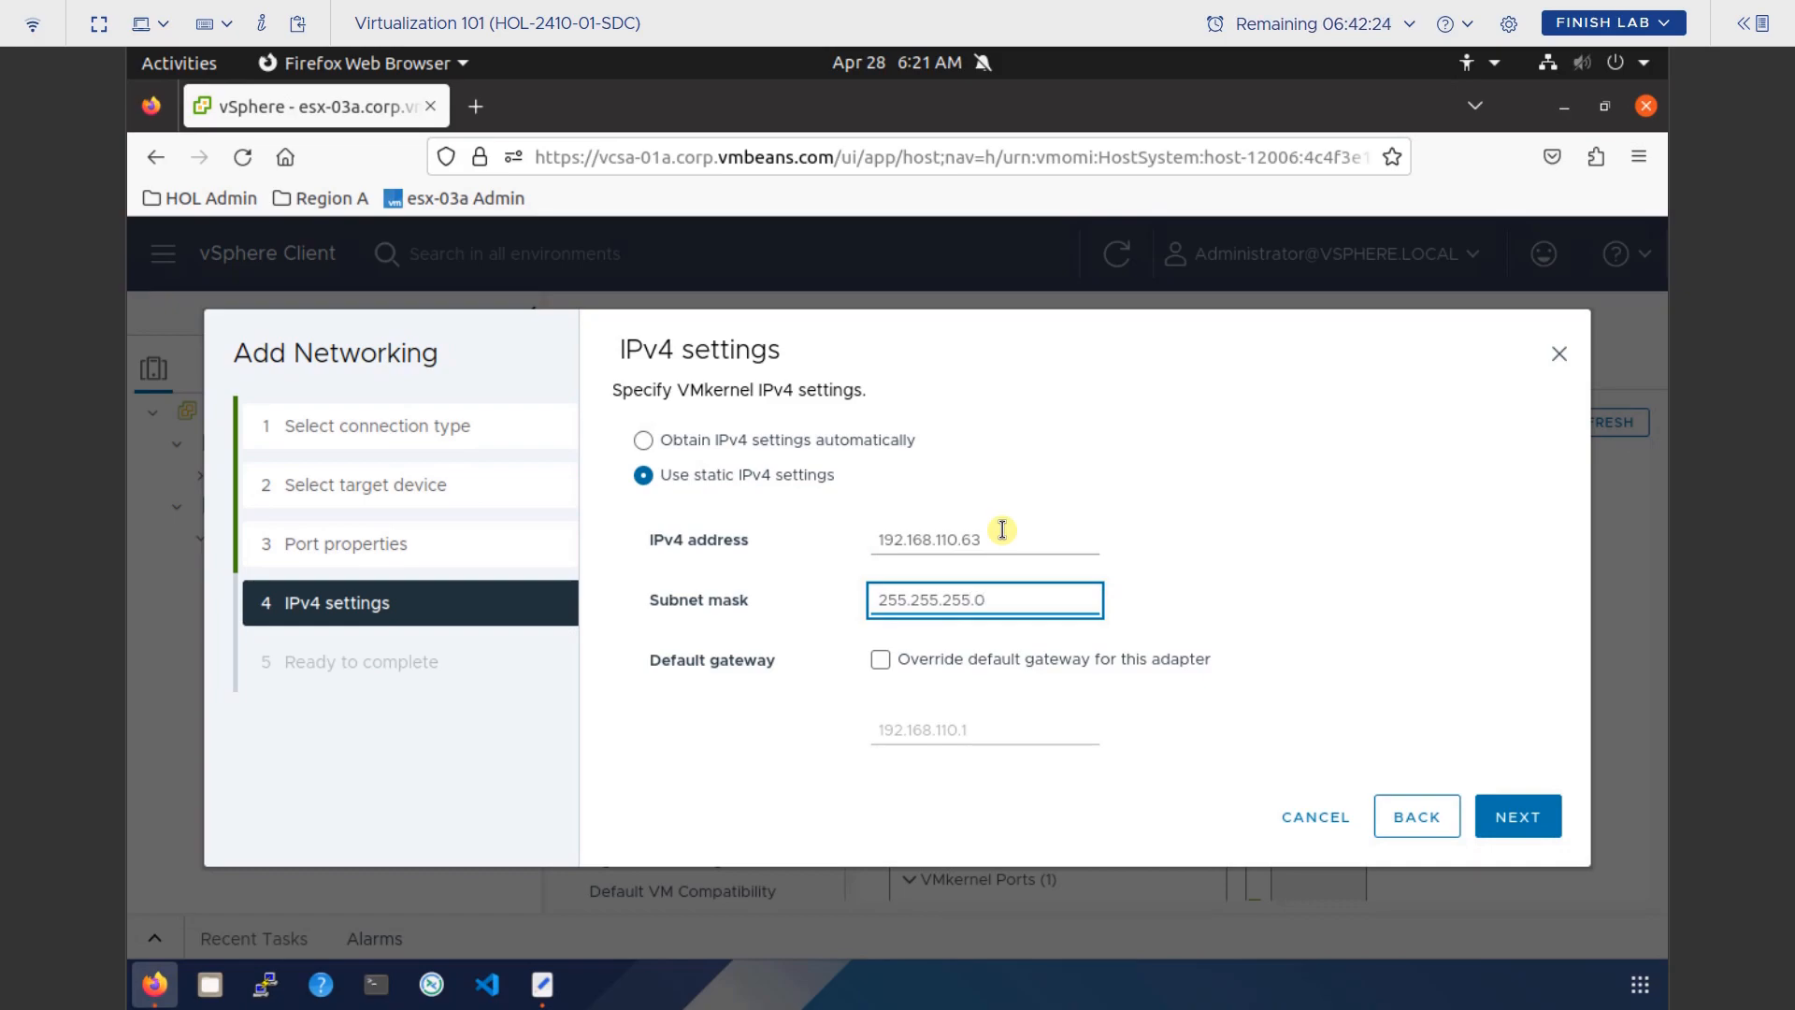
{"action": "left_click", "coordinate": [1528, 815]}
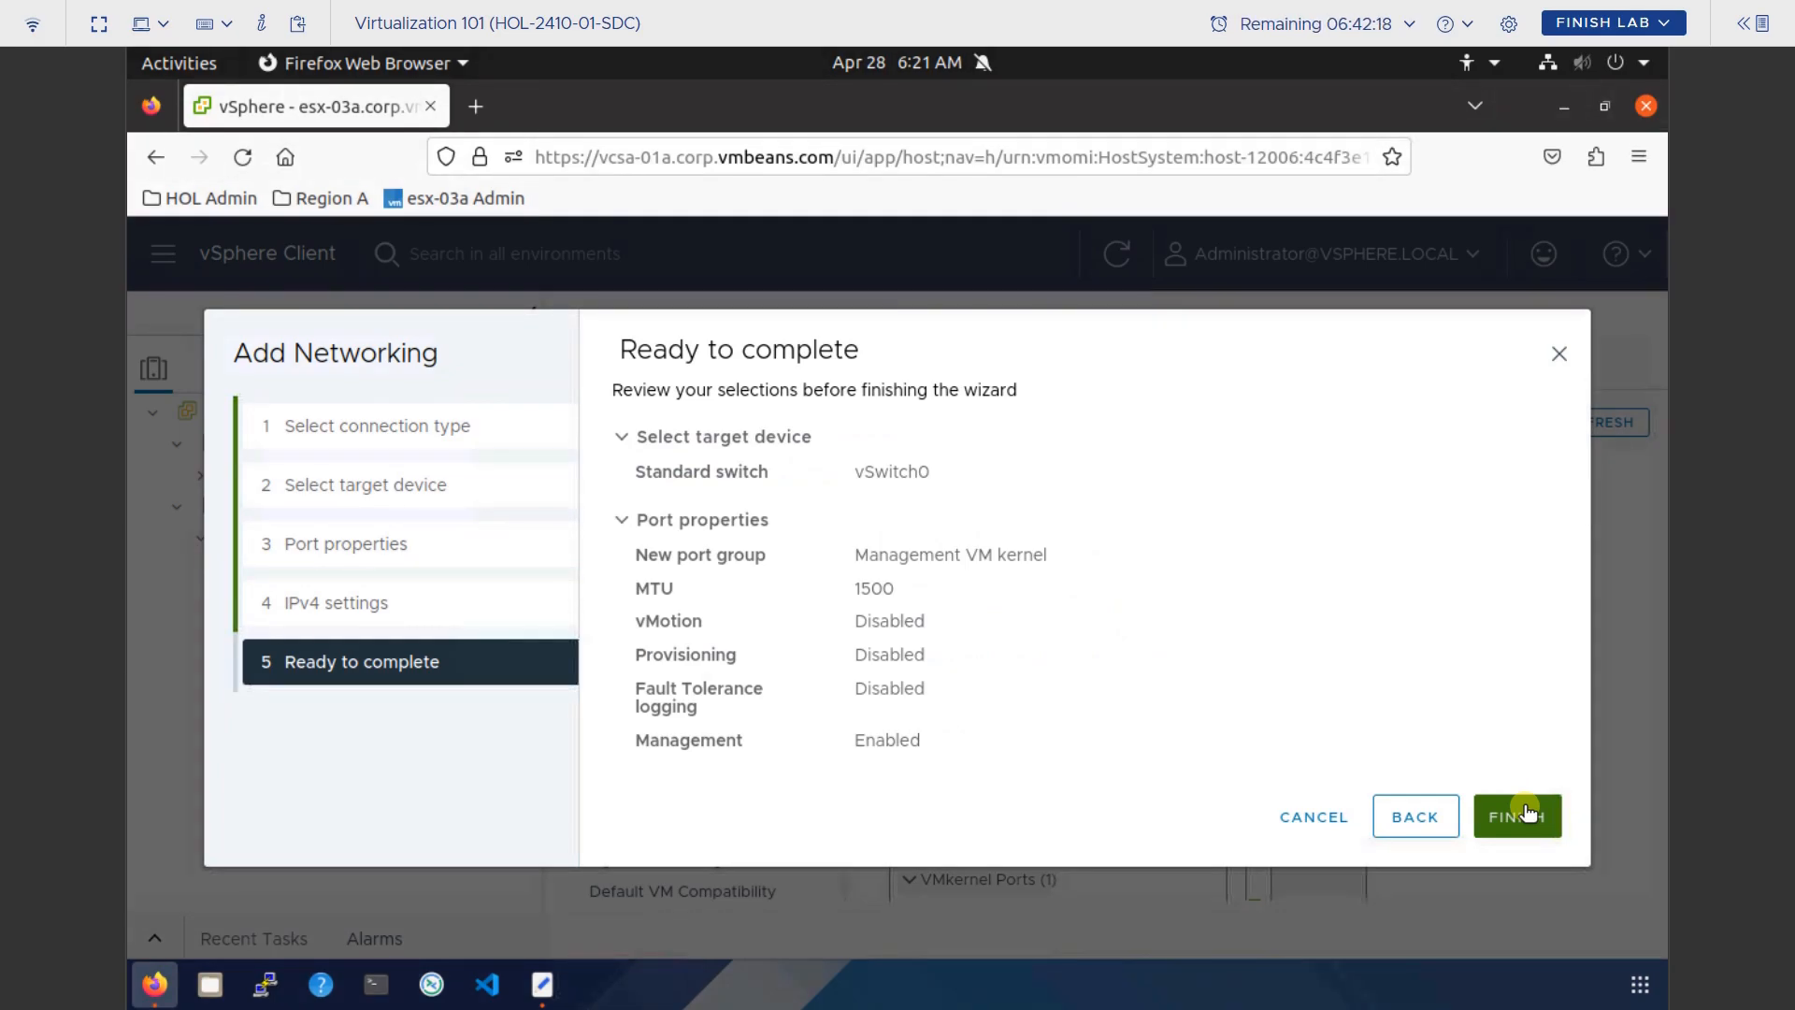
Finish the wizard so vSwitch0 lists the Management VM kernel port, vmk3 at 192.168.110.63.
{"action": "left_click", "coordinate": [1526, 812]}
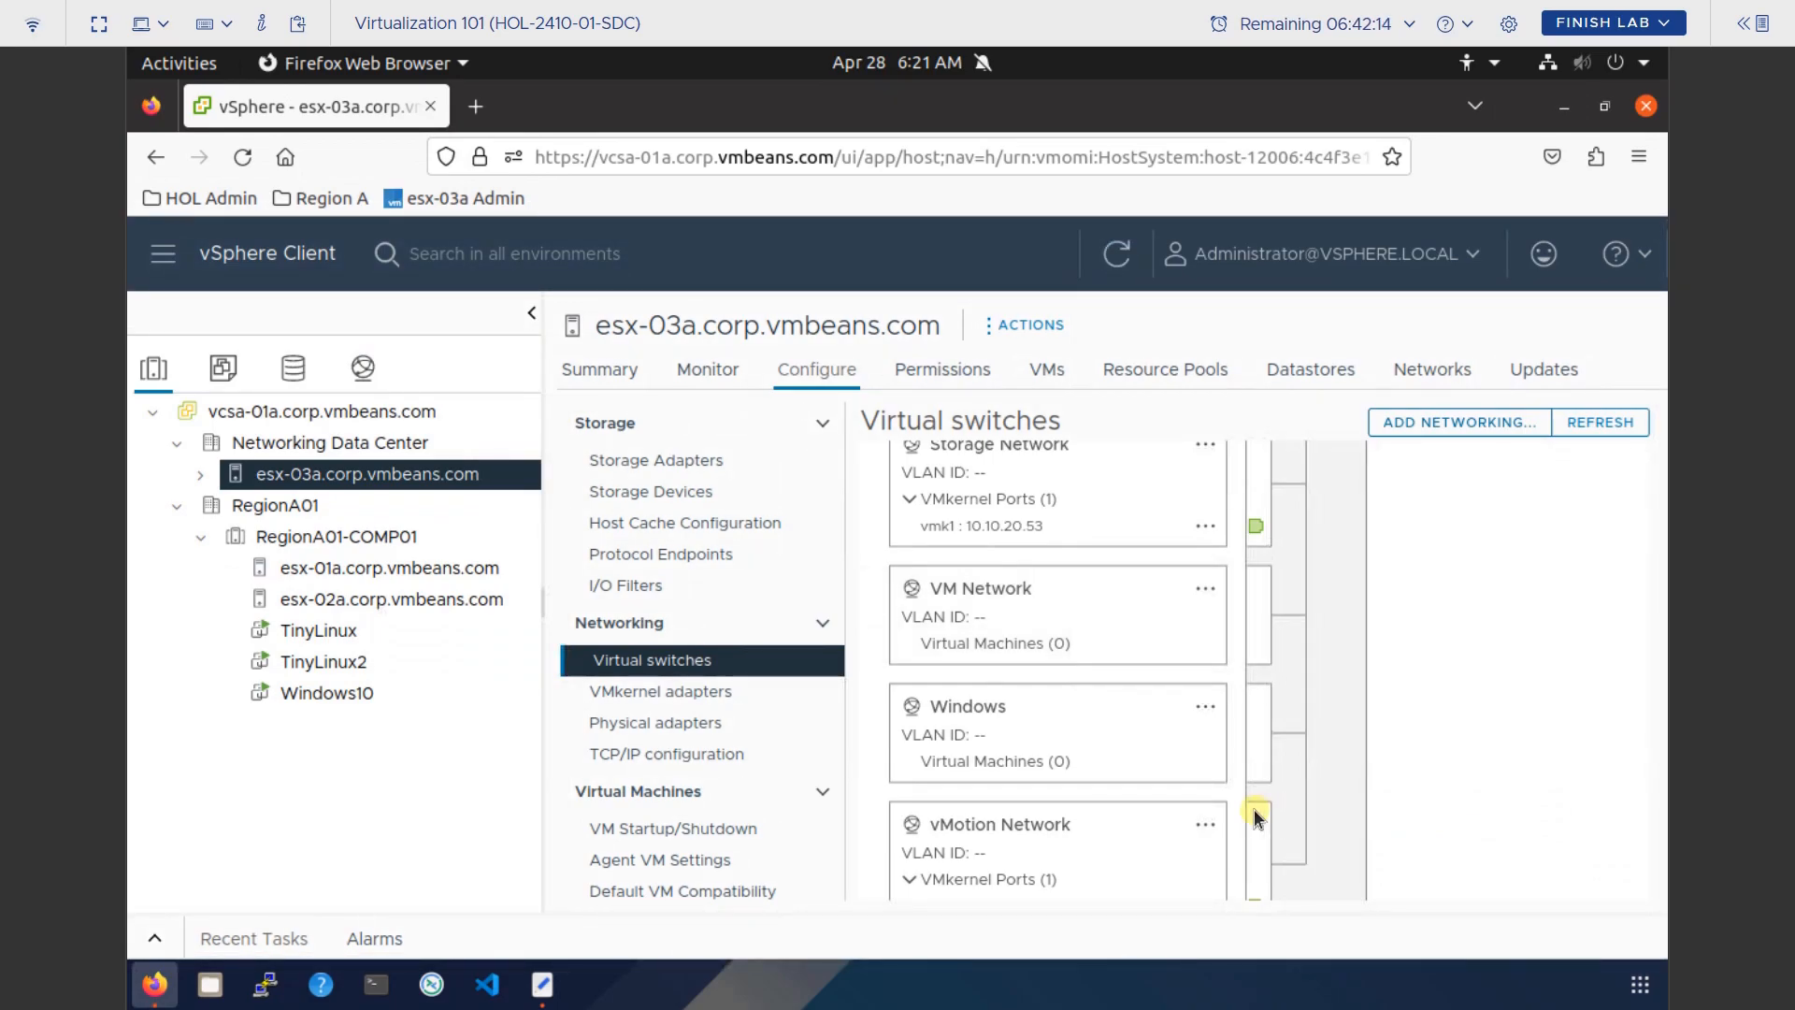
{"action": "scroll", "coordinate": [1148, 775], "scroll_direction": "up", "scroll_amount": 3}
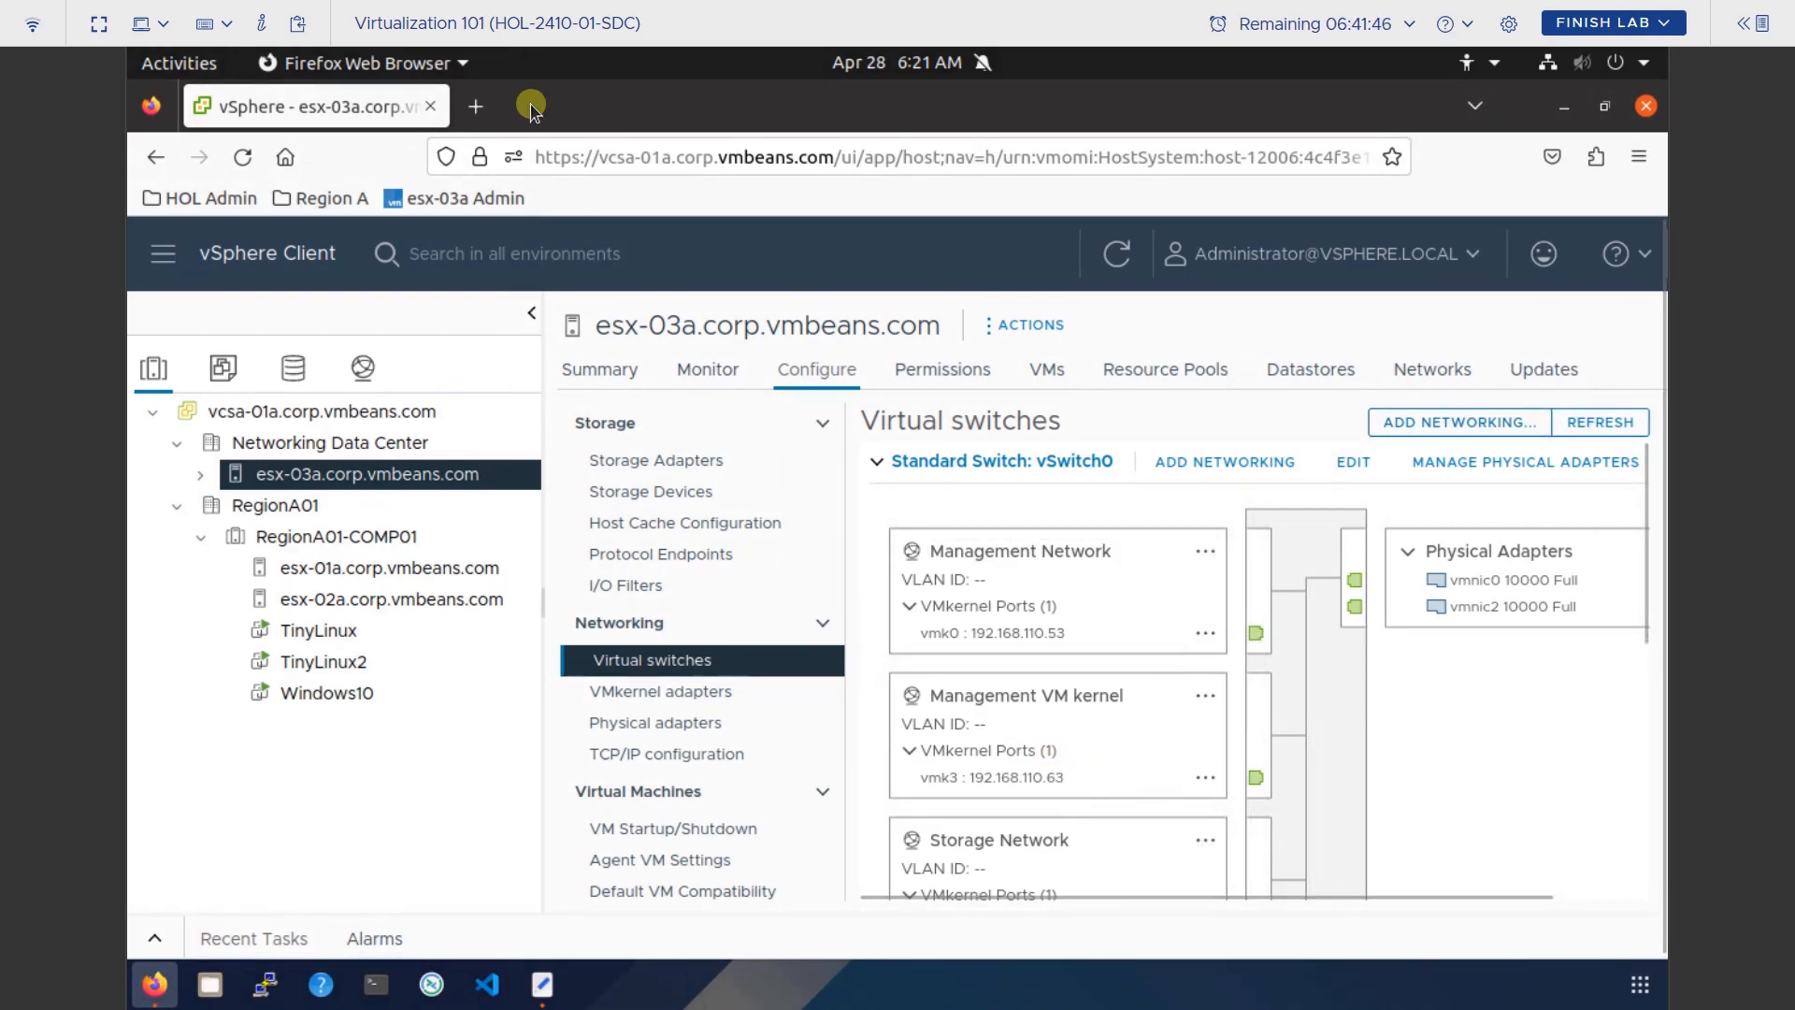
Load 192.168.110.63 in a new Firefox tab and accept the certificate risk warning.
{"action": "left_click", "coordinate": [483, 108]}
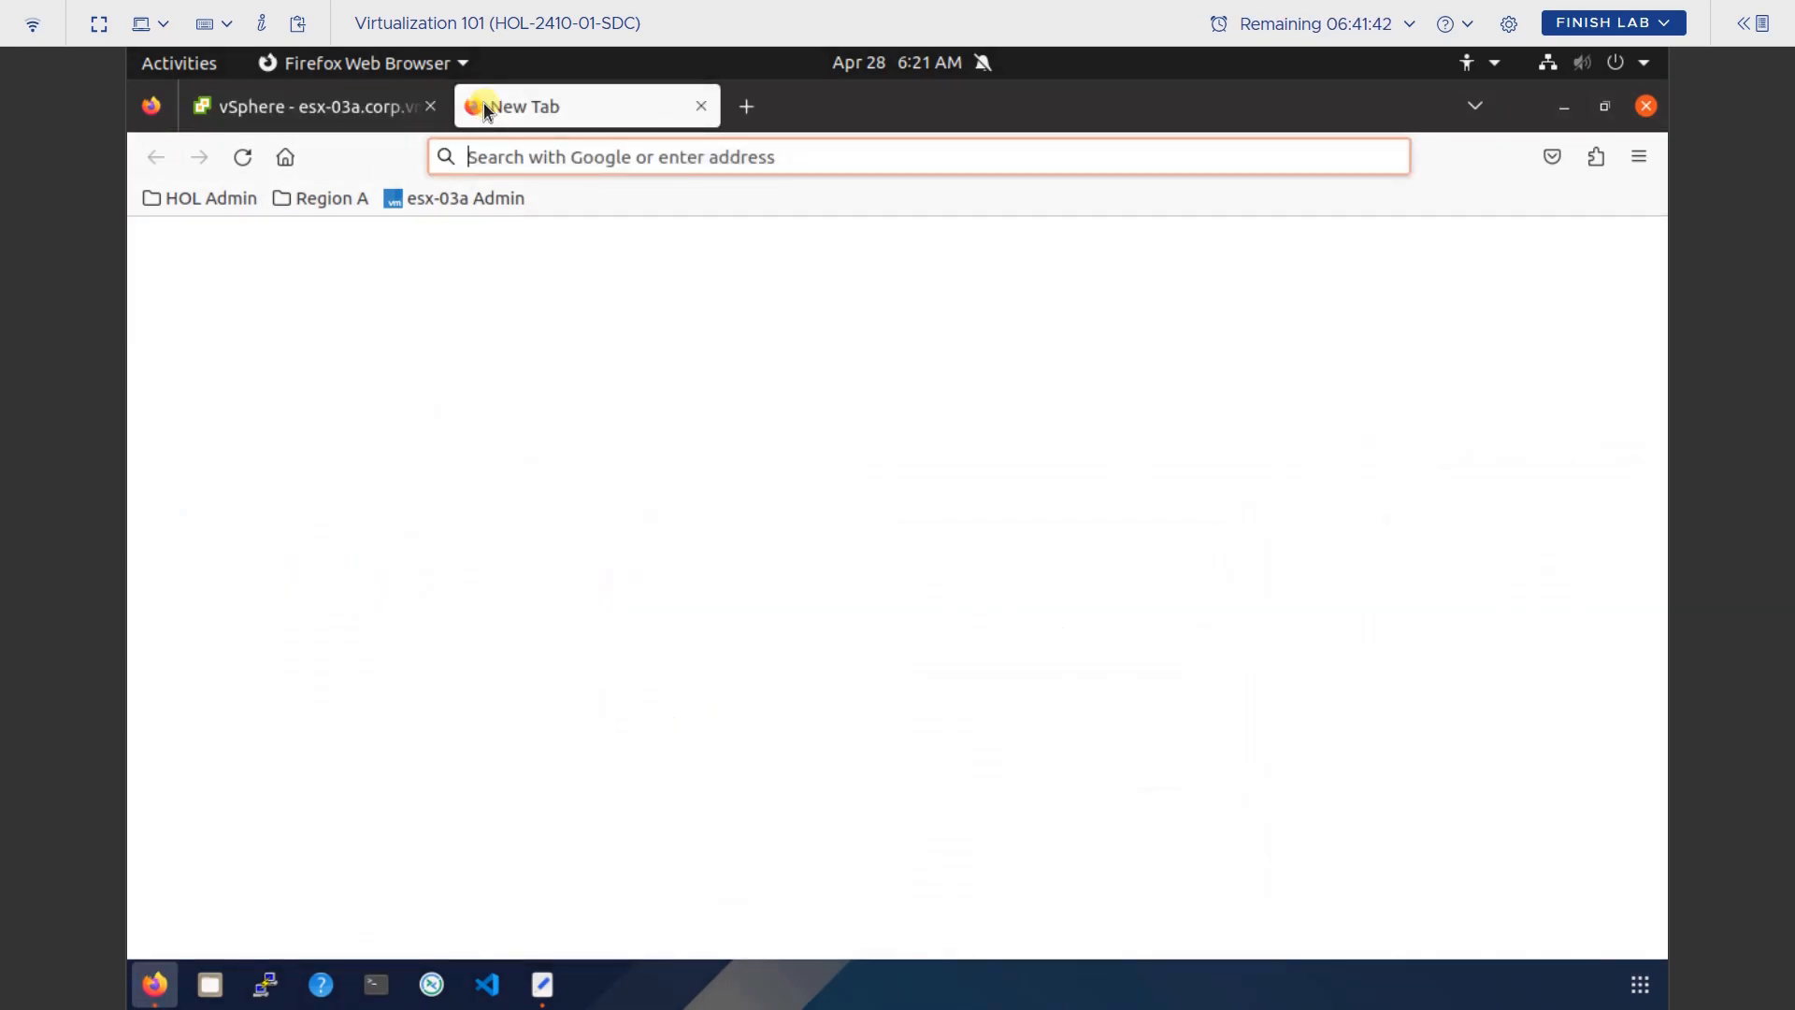
{"action": "type", "text": "192.168."}
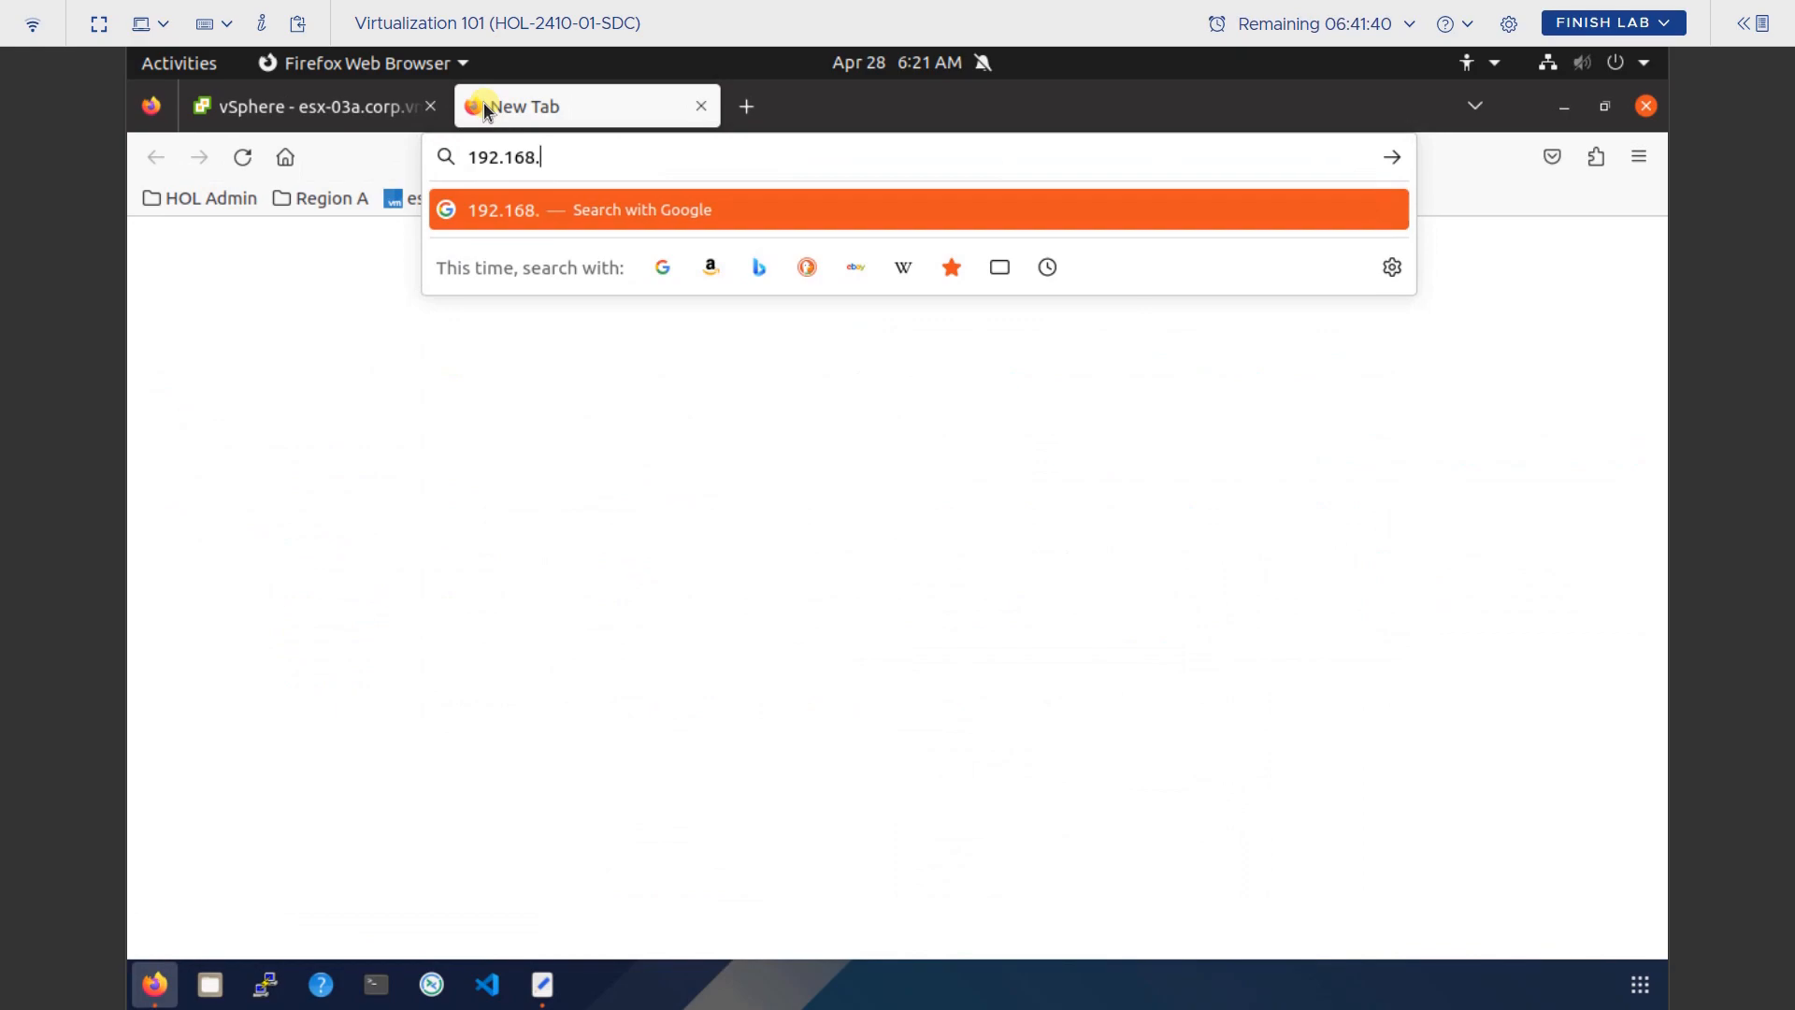
{"action": "type", "text": "110.63"}
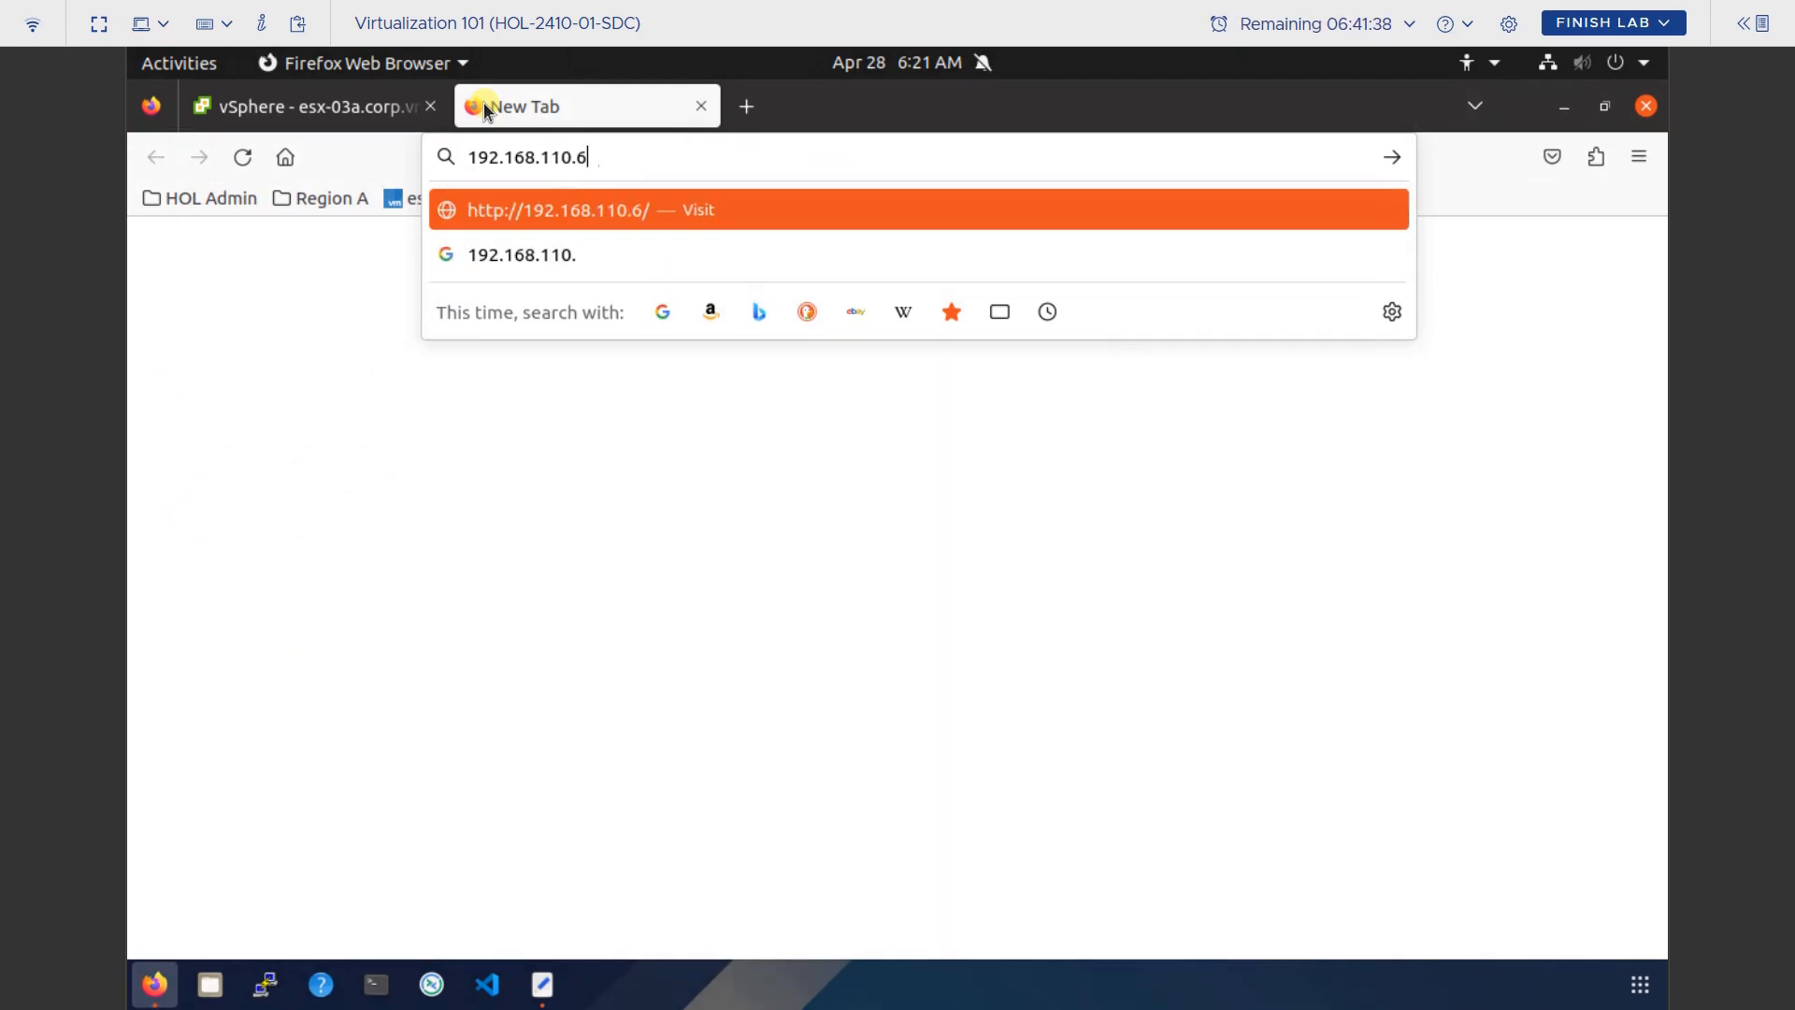
{"action": "key", "text": "Return"}
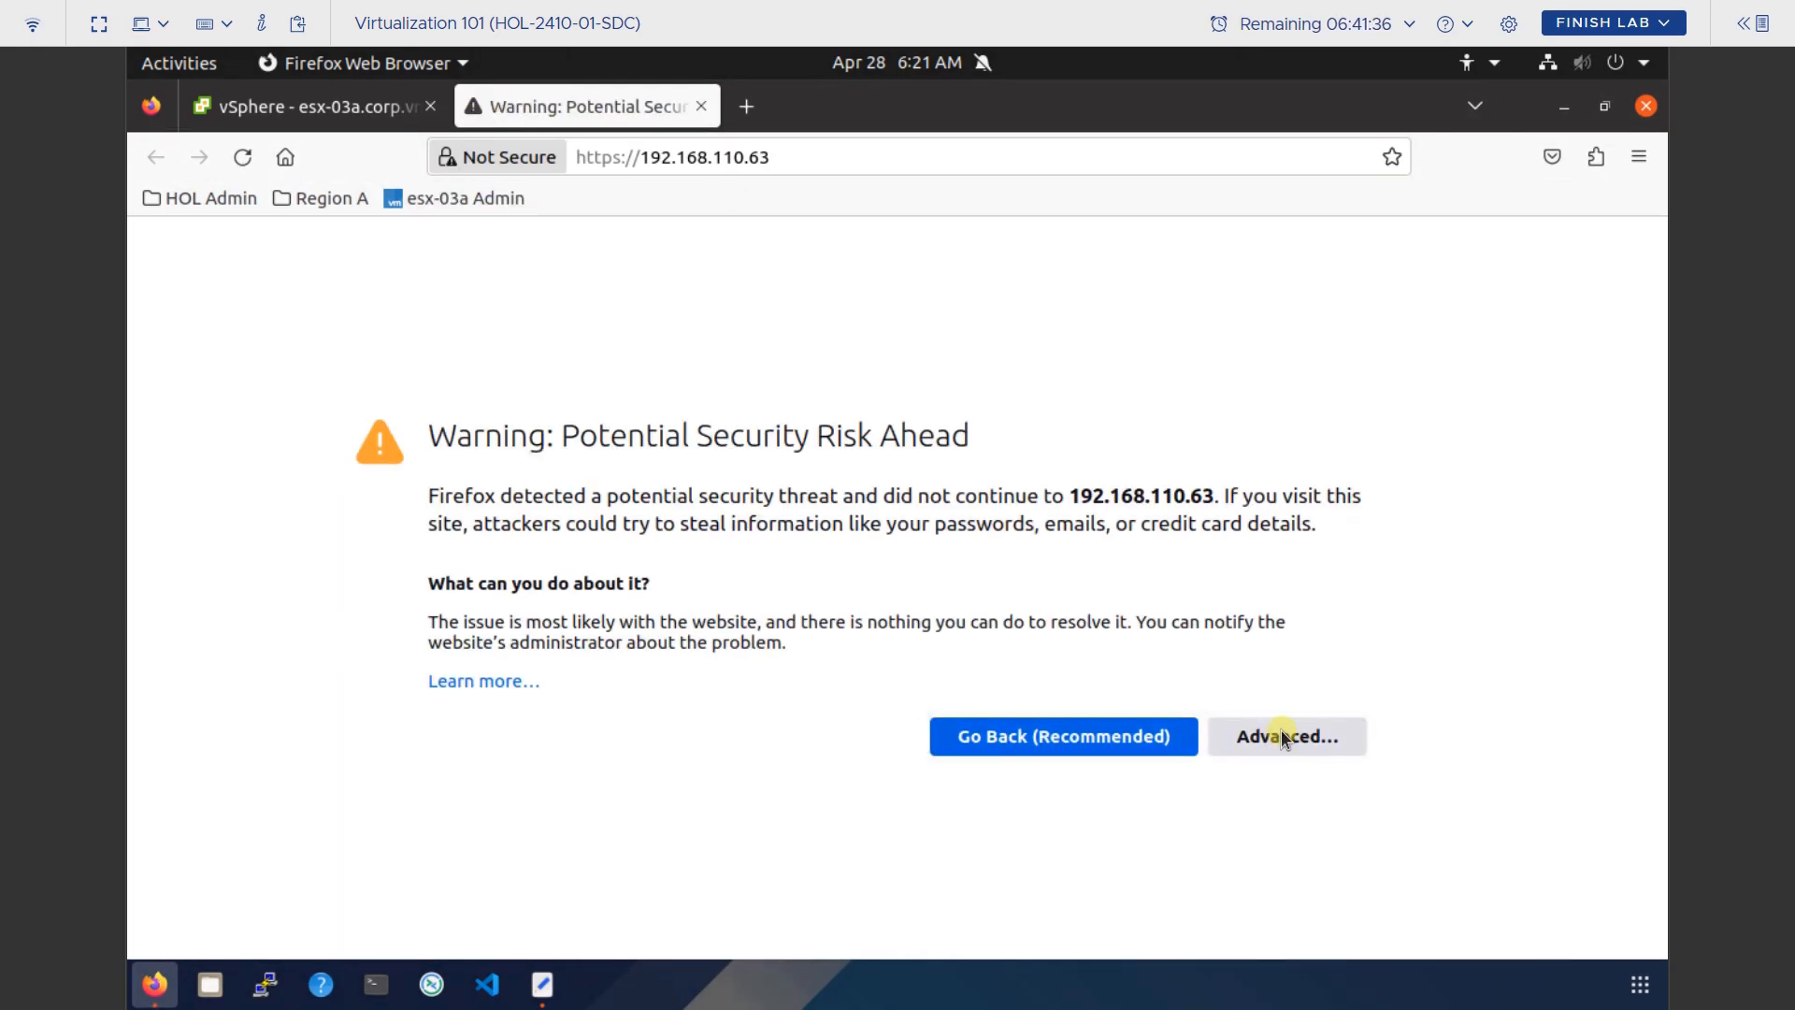
{"action": "left_click", "coordinate": [1281, 736]}
{"action": "scroll", "coordinate": [1281, 733], "scroll_direction": "down", "scroll_amount": 5}
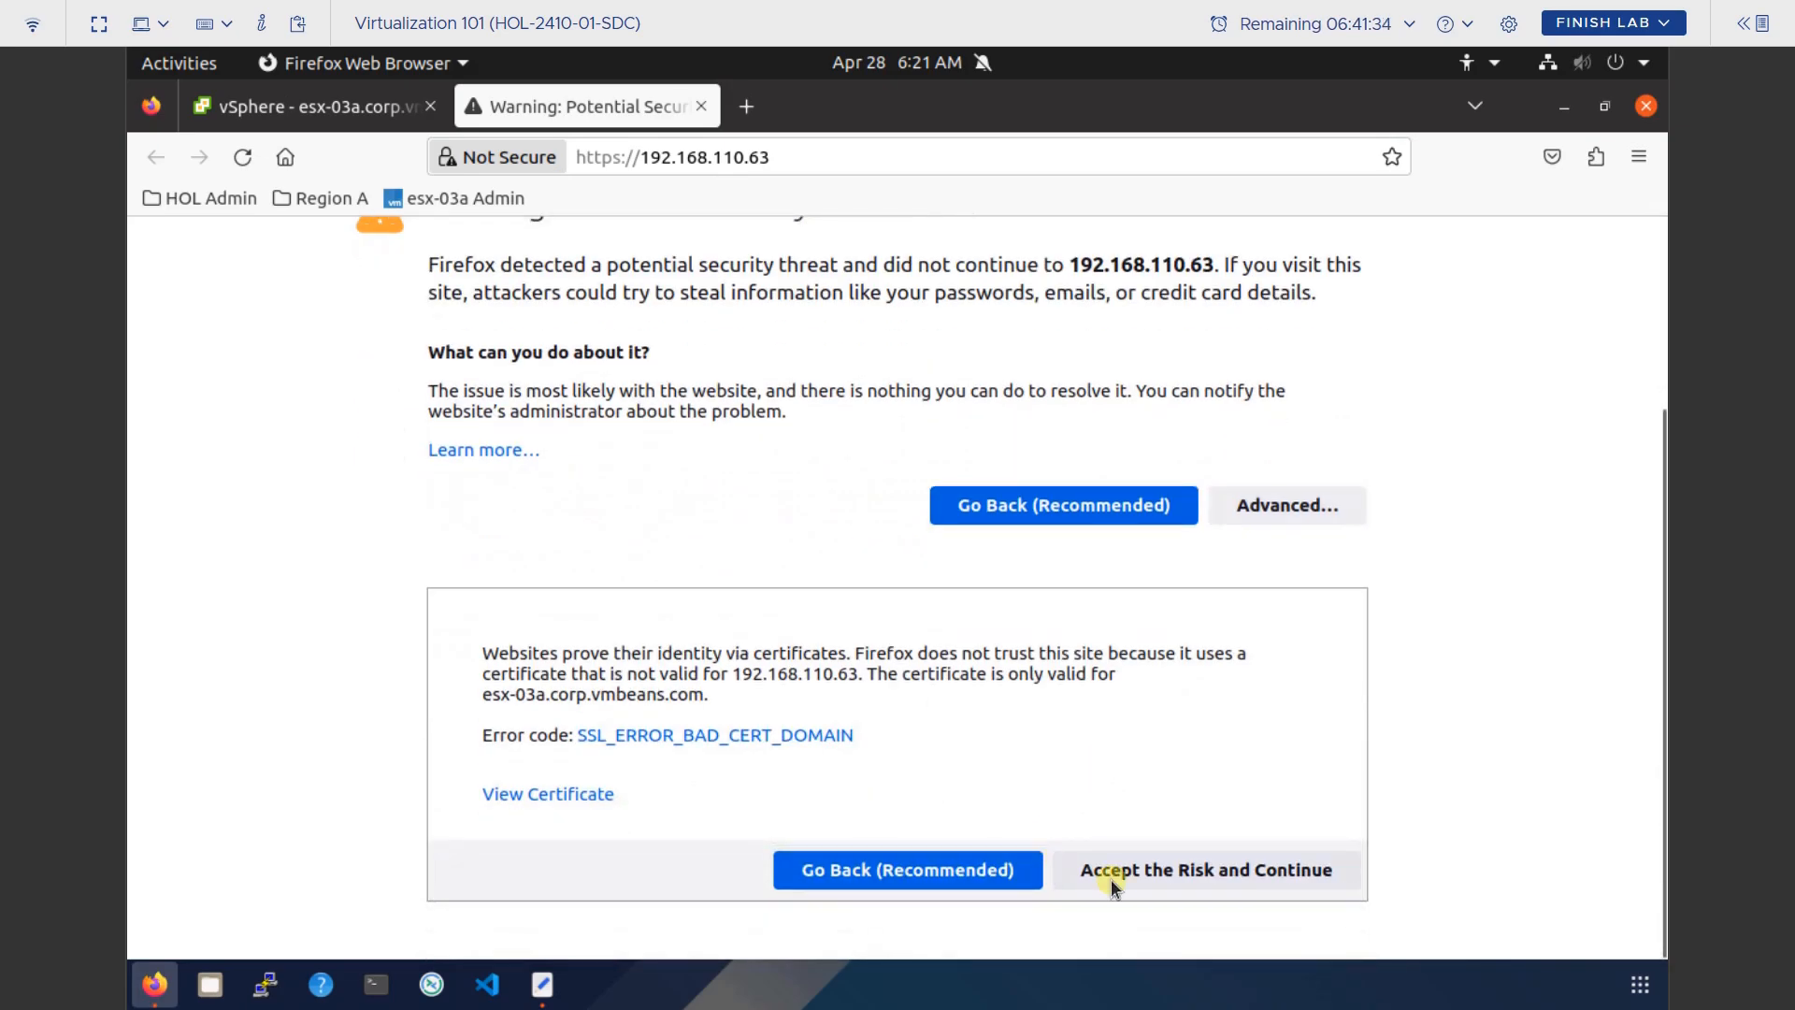
{"action": "left_click", "coordinate": [1171, 866]}
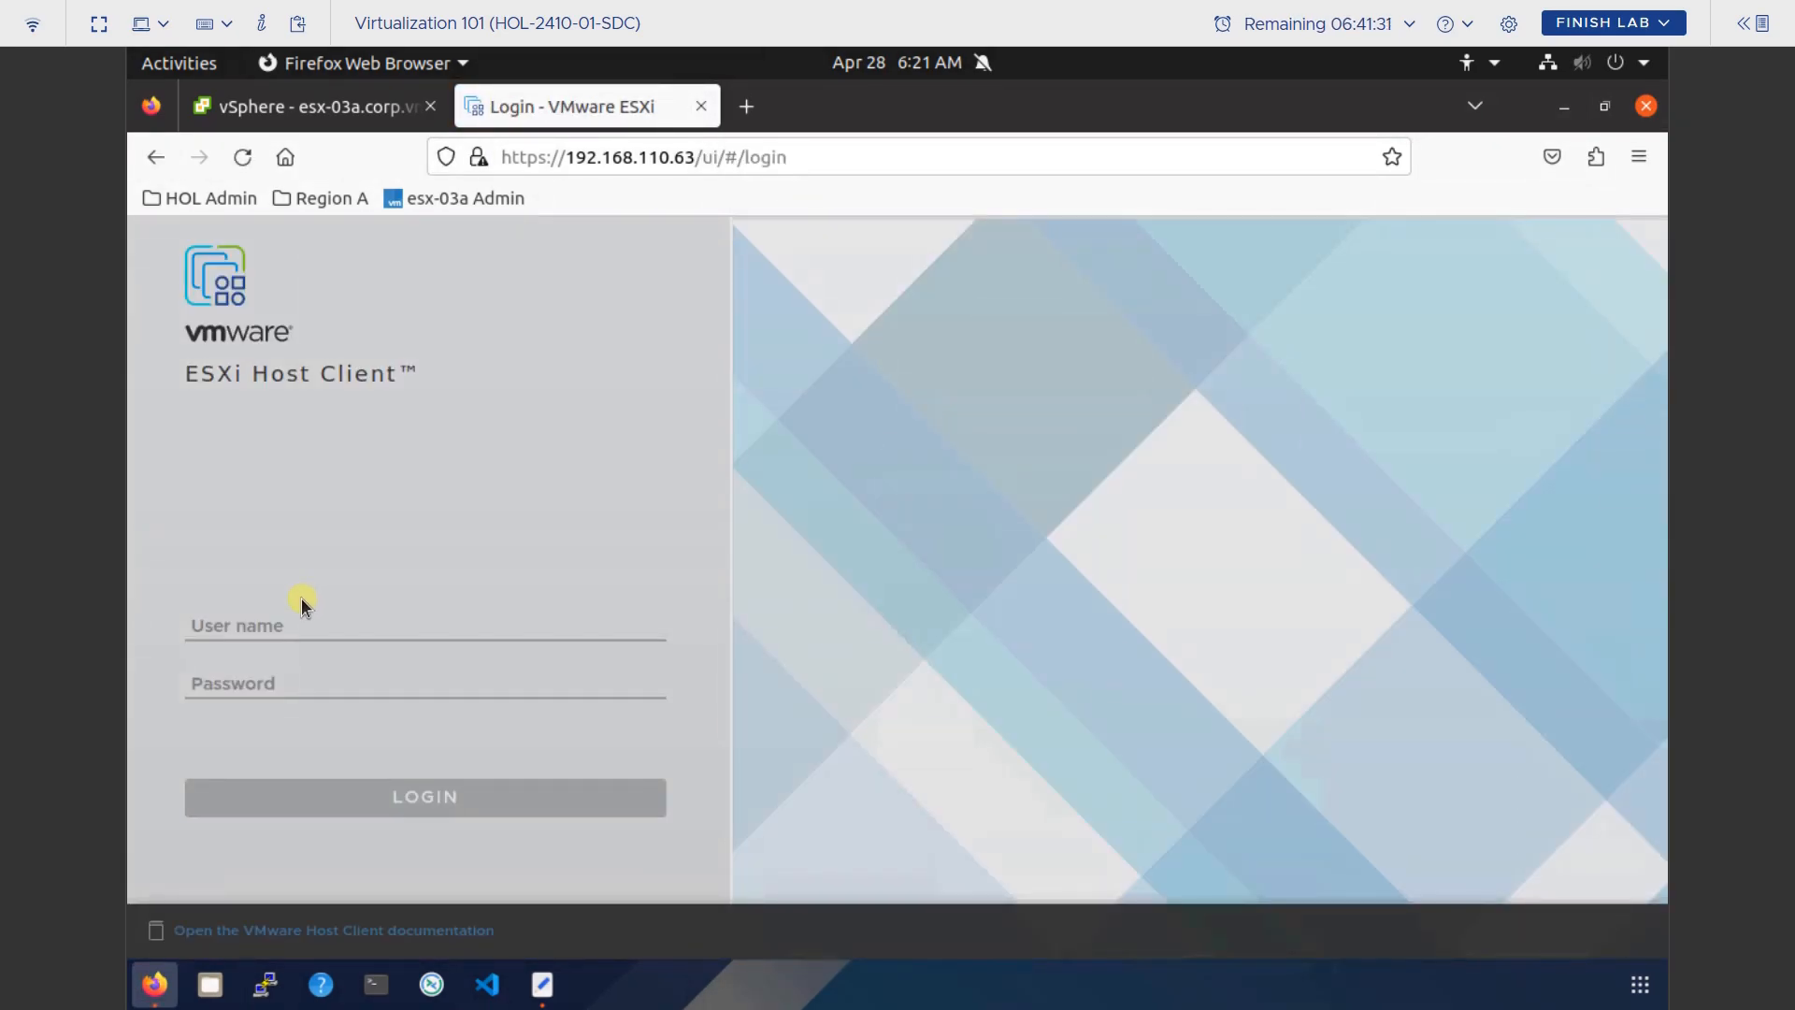
Log into ESXi Host Client with the administrator credentials, without saving the login in Firefox.
{"action": "left_click", "coordinate": [294, 625]}
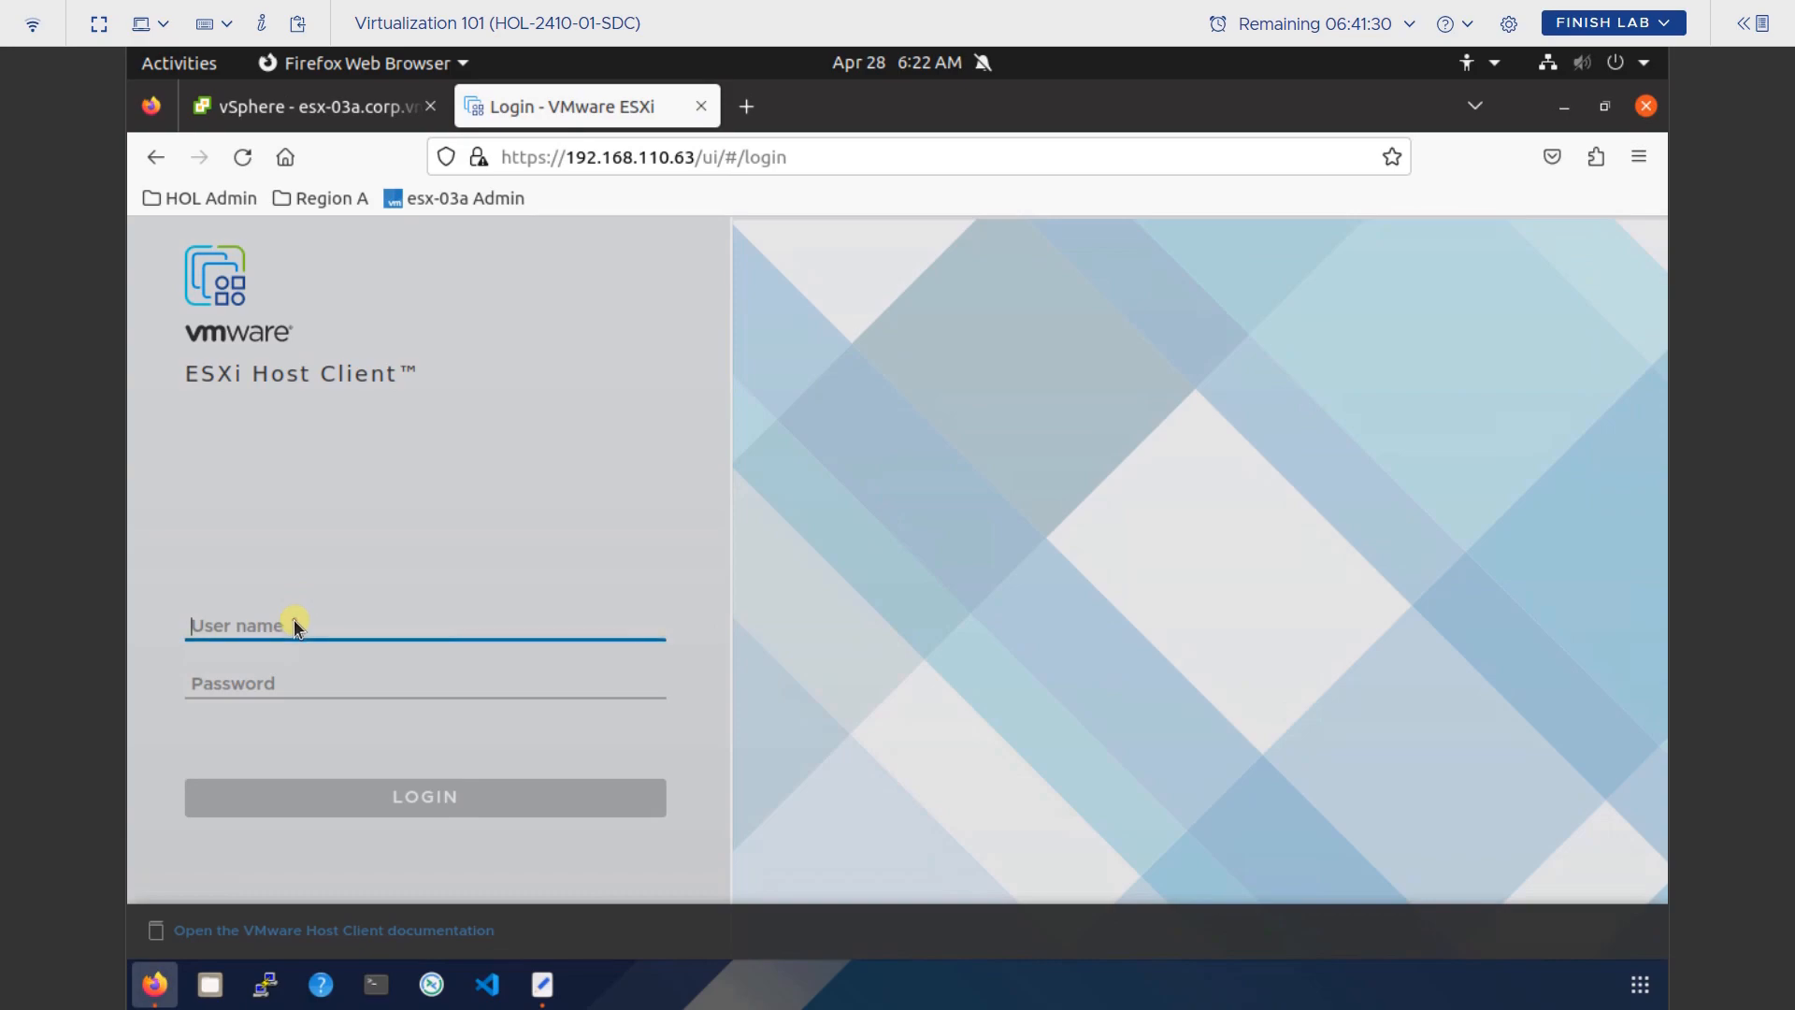
{"action": "type", "text": "root"}
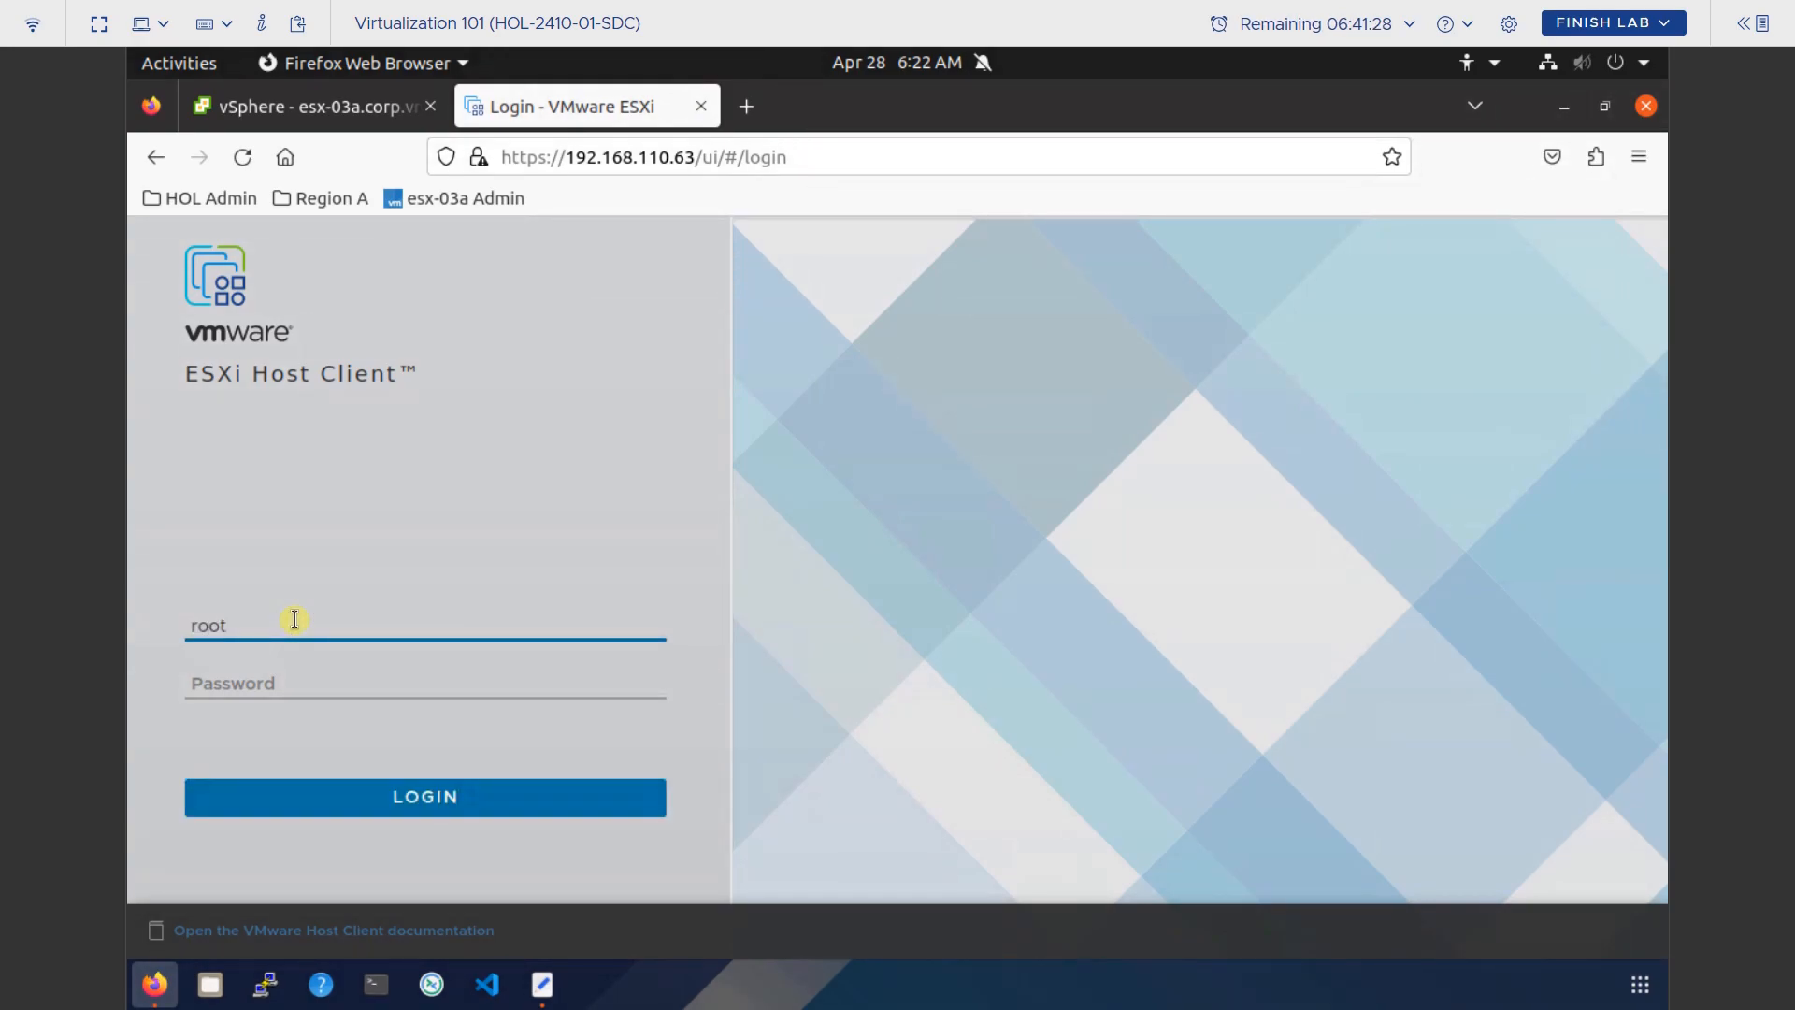
{"action": "key", "text": "Tab"}
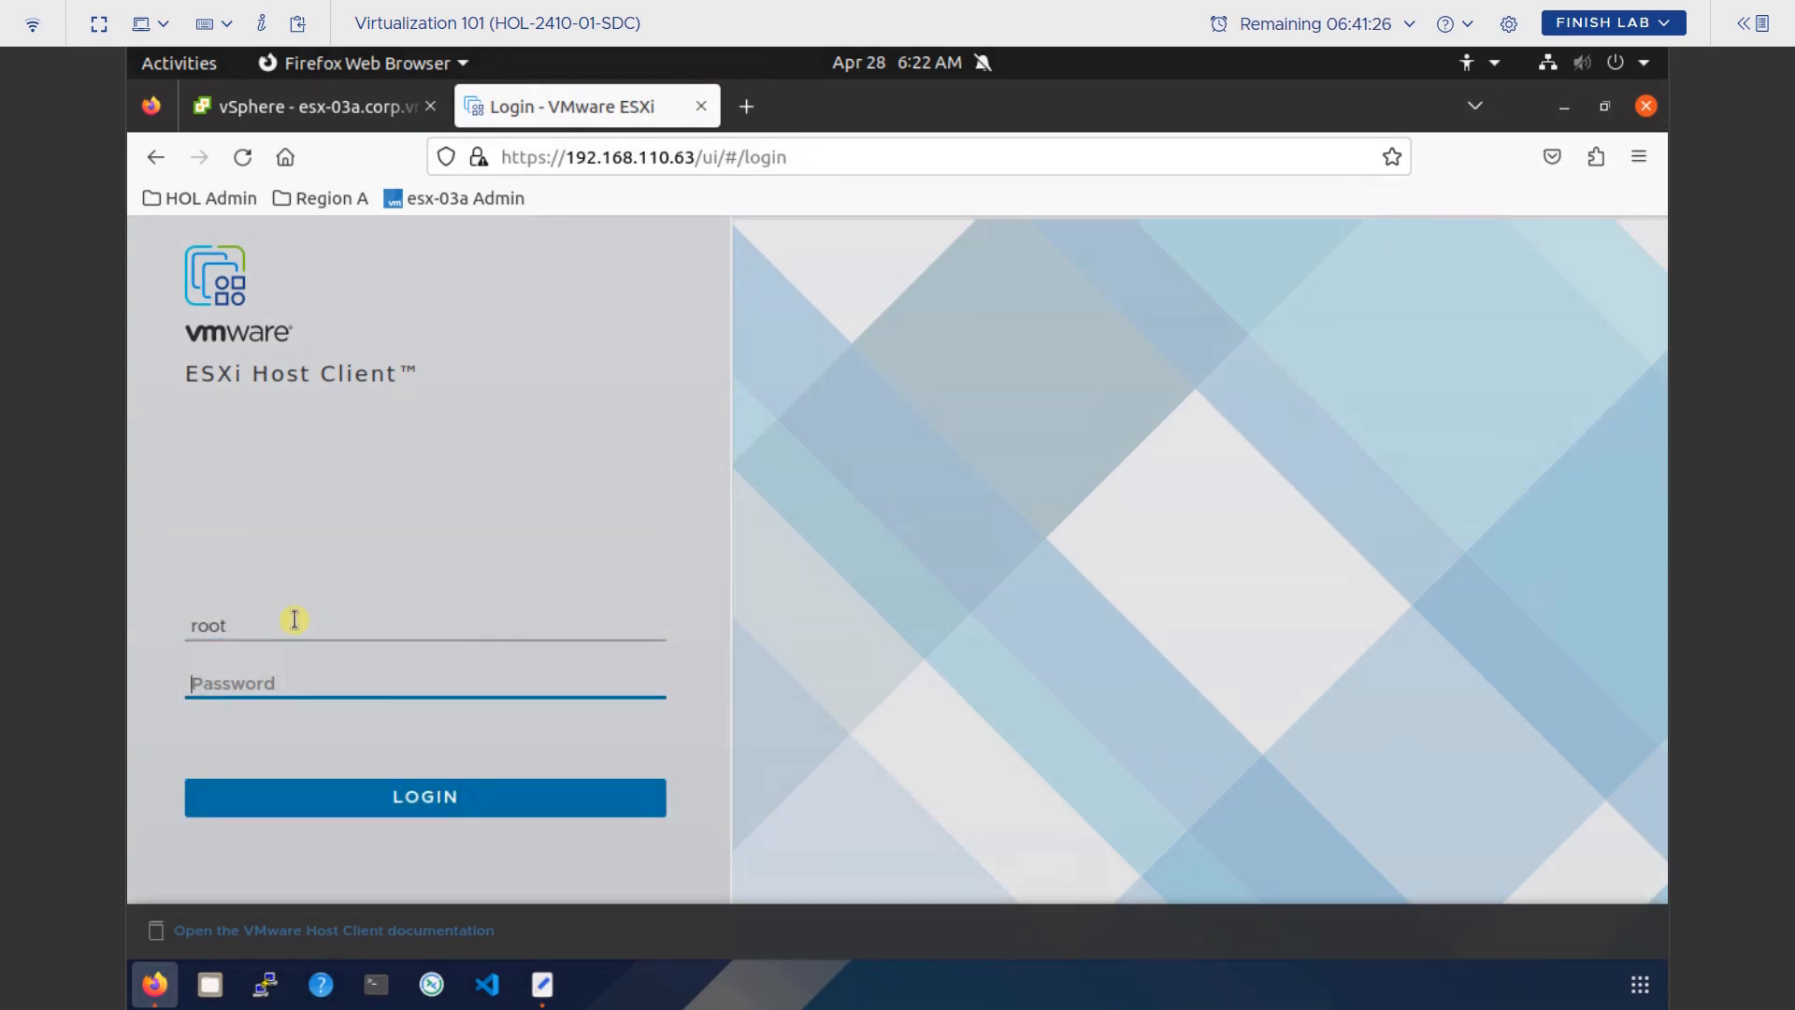
{"action": "type", "text": "VM"}
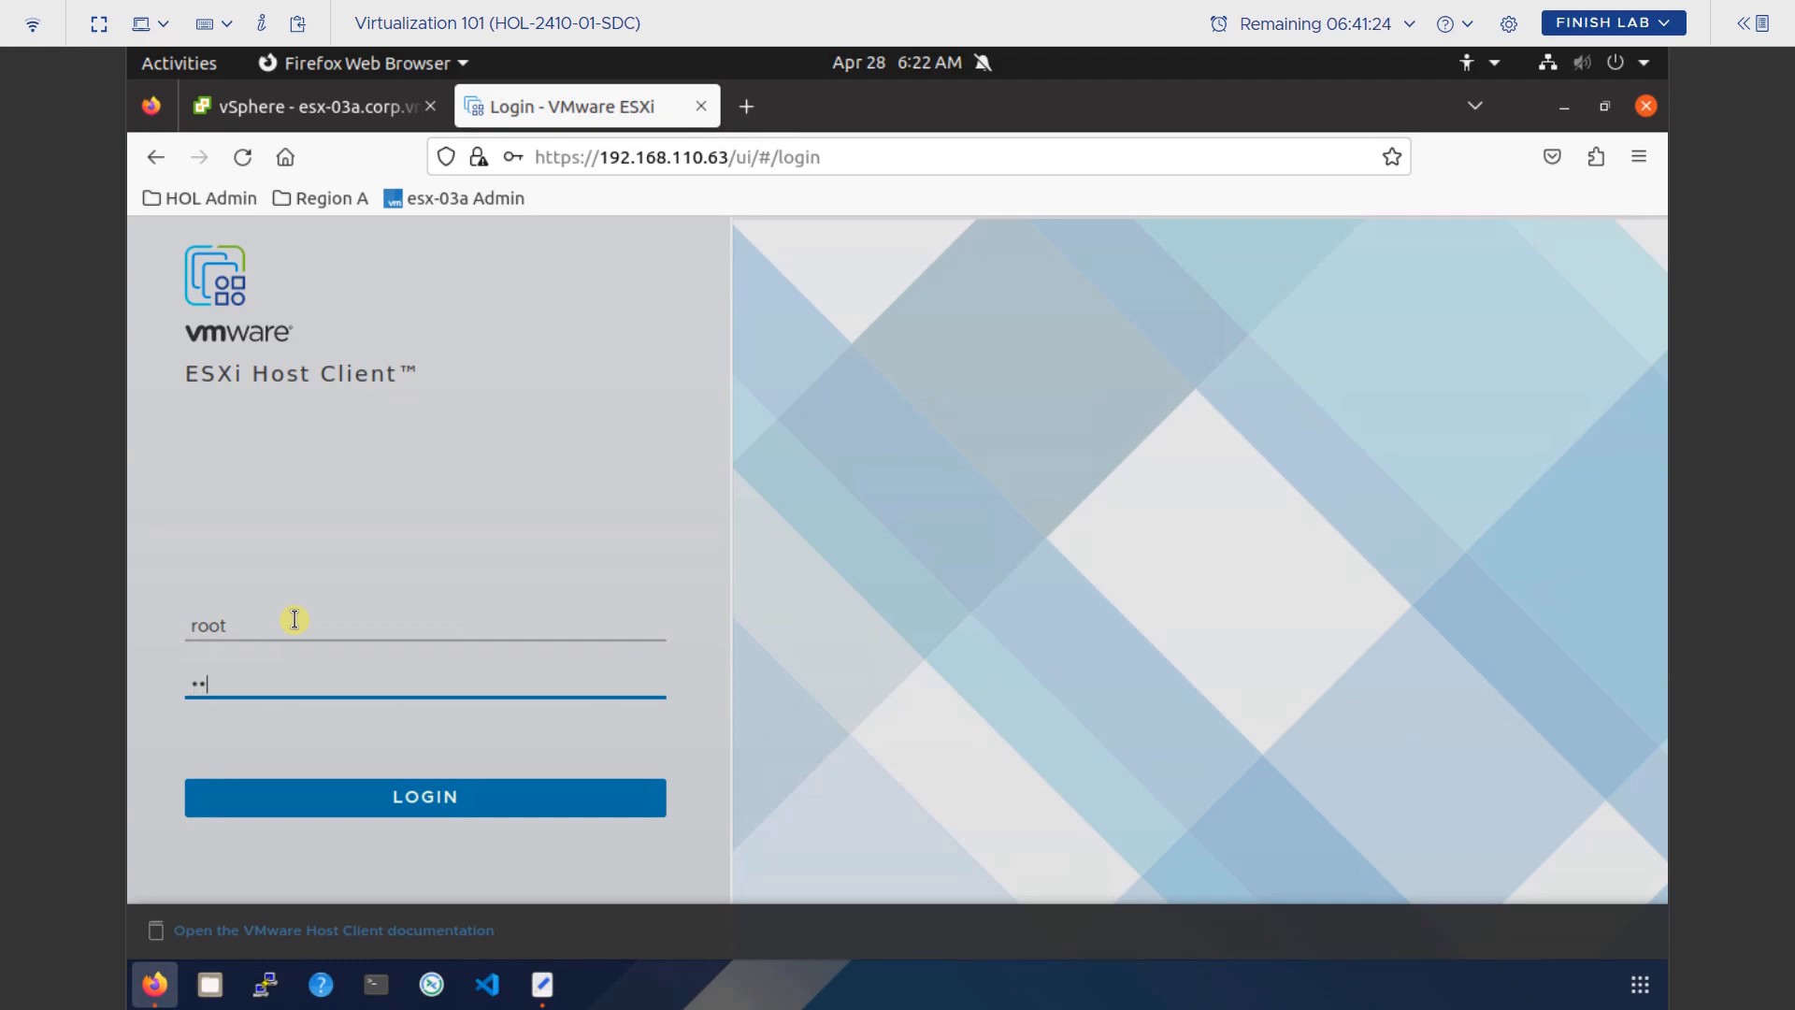
{"action": "type", "text": "ware1!"}
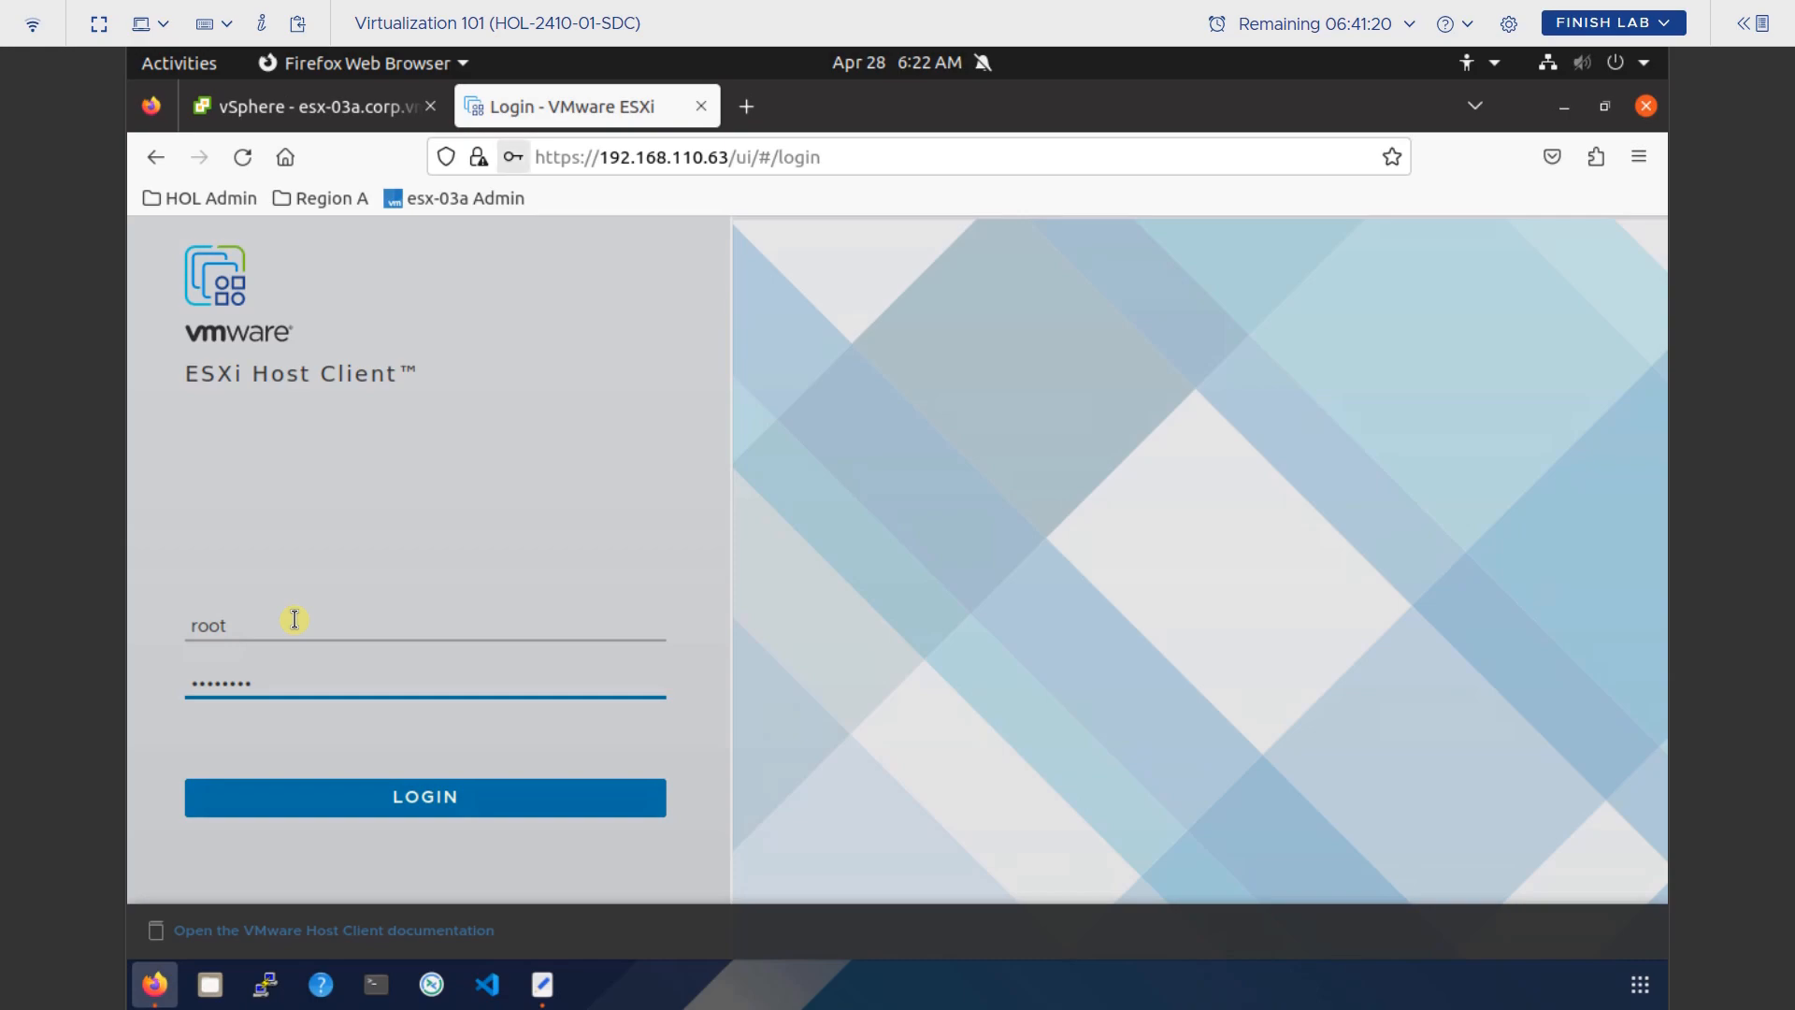
{"action": "key", "text": "Return"}
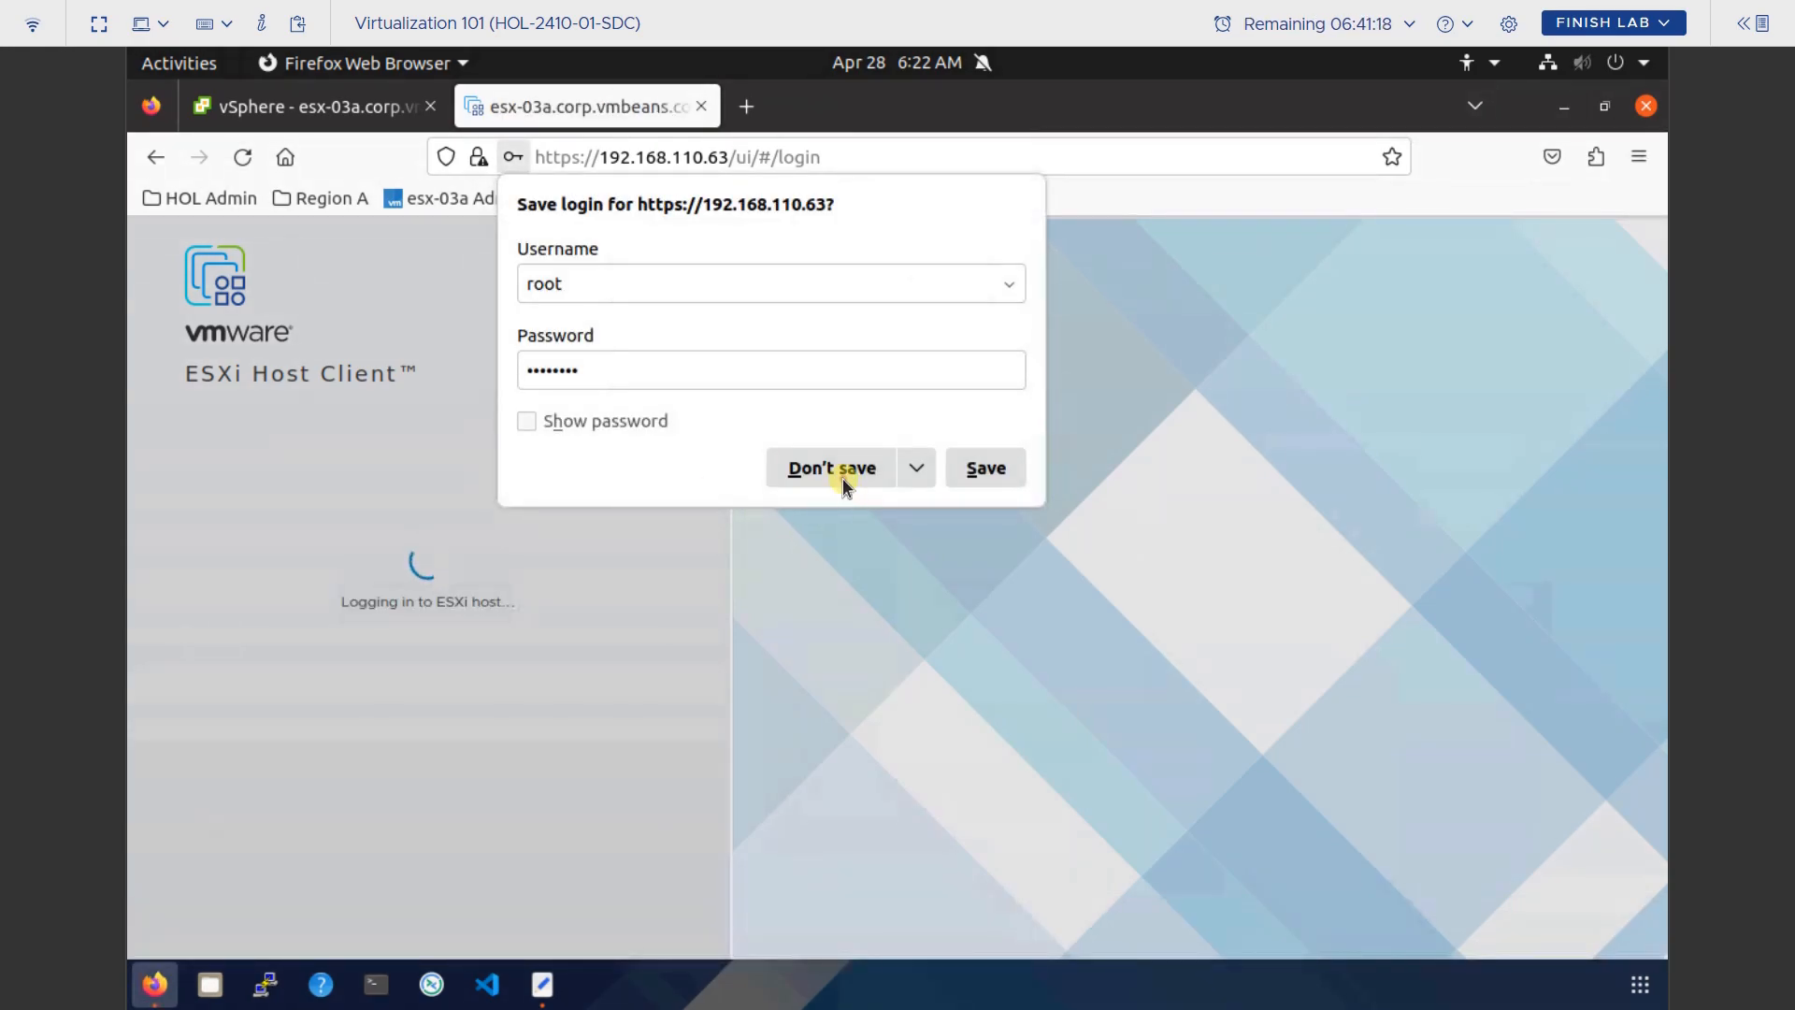
{"action": "left_click", "coordinate": [842, 481]}
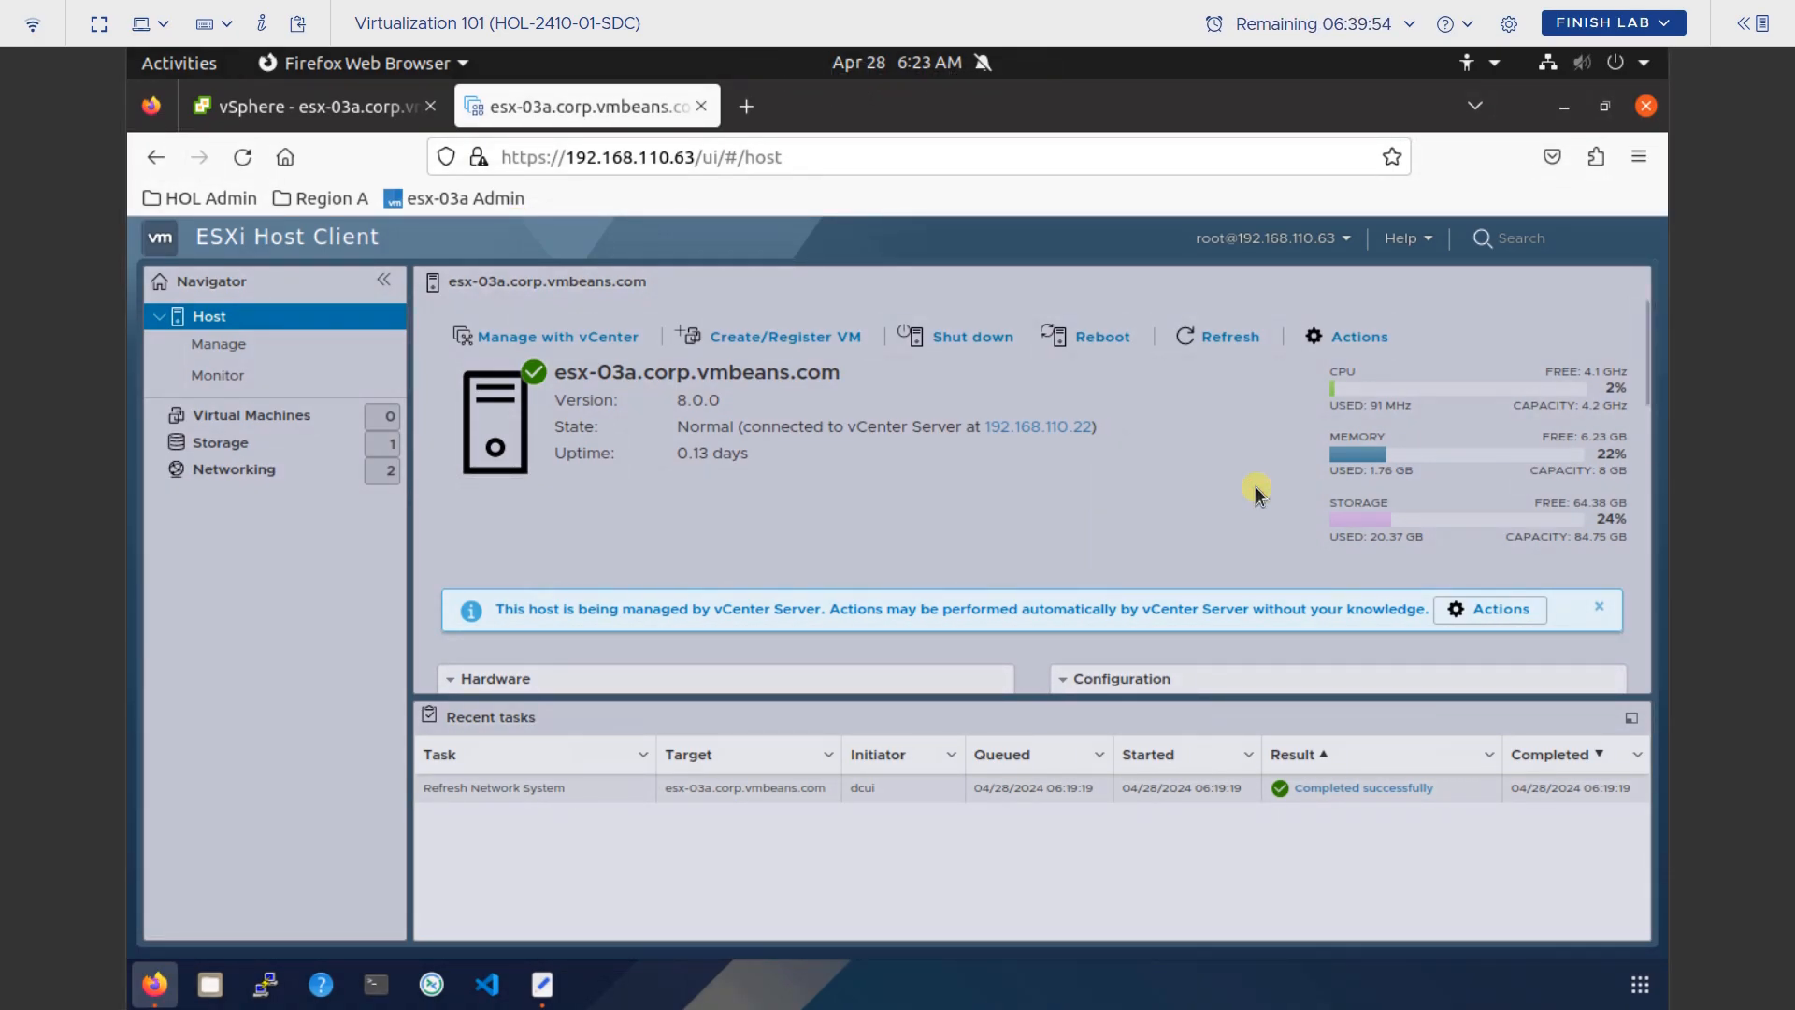
{"action": "left_click", "coordinate": [268, 112]}
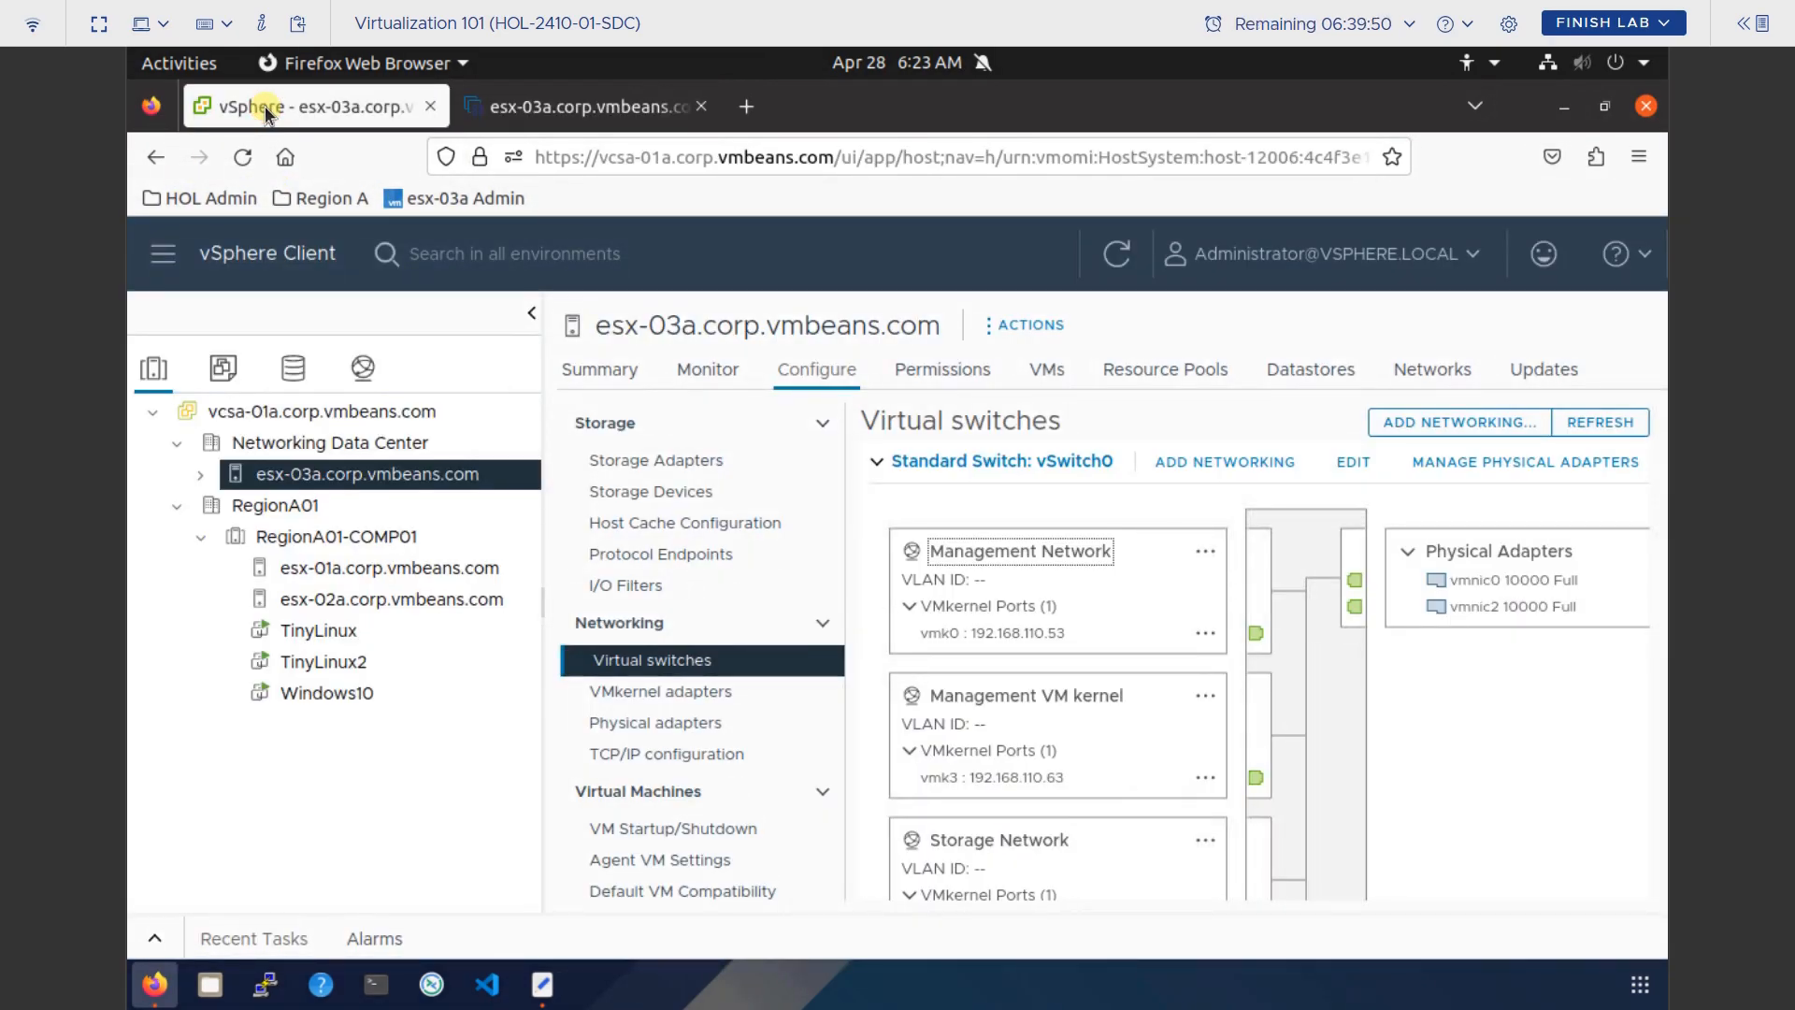